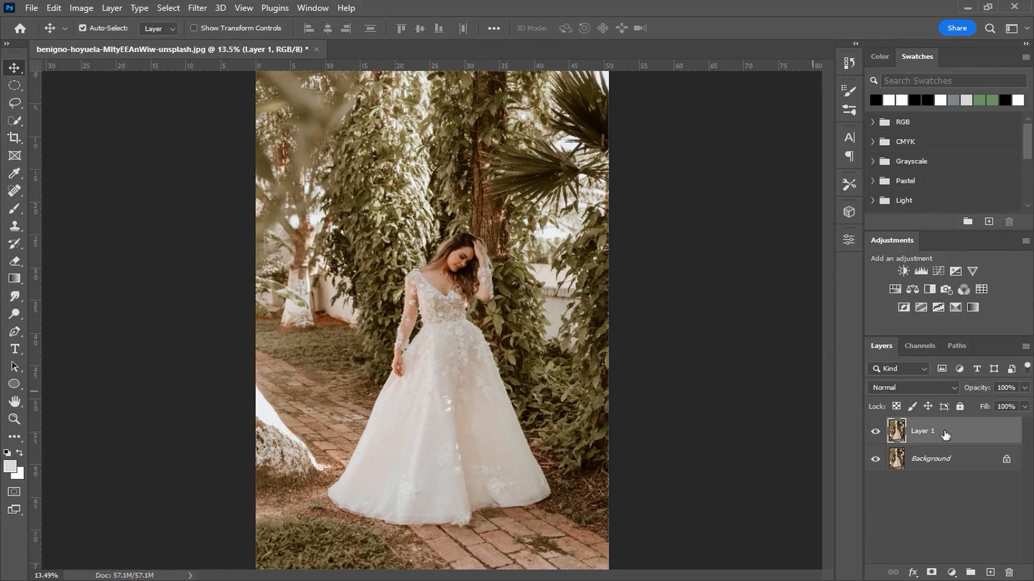
- Rename the duplicated photo layer as bride
{"action": "double_click", "coordinate": [934, 431]}
{"action": "type", "text": "bride"}
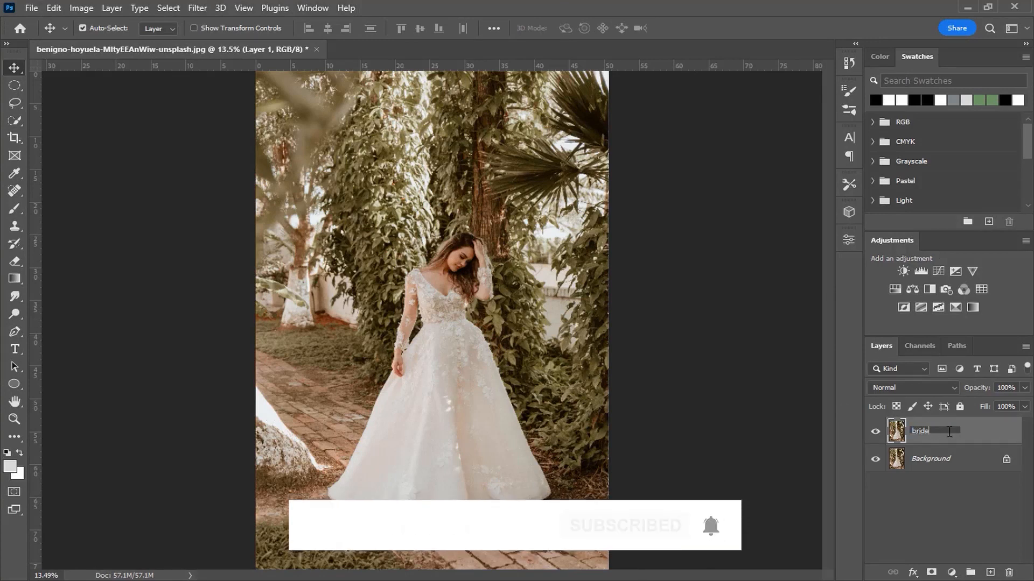
{"action": "left_click", "coordinate": [974, 440]}
- Add a Curves adjustment above the bride layer with input 145 lowered to output 103, and invert its mask to black
{"action": "left_click", "coordinate": [952, 573]}
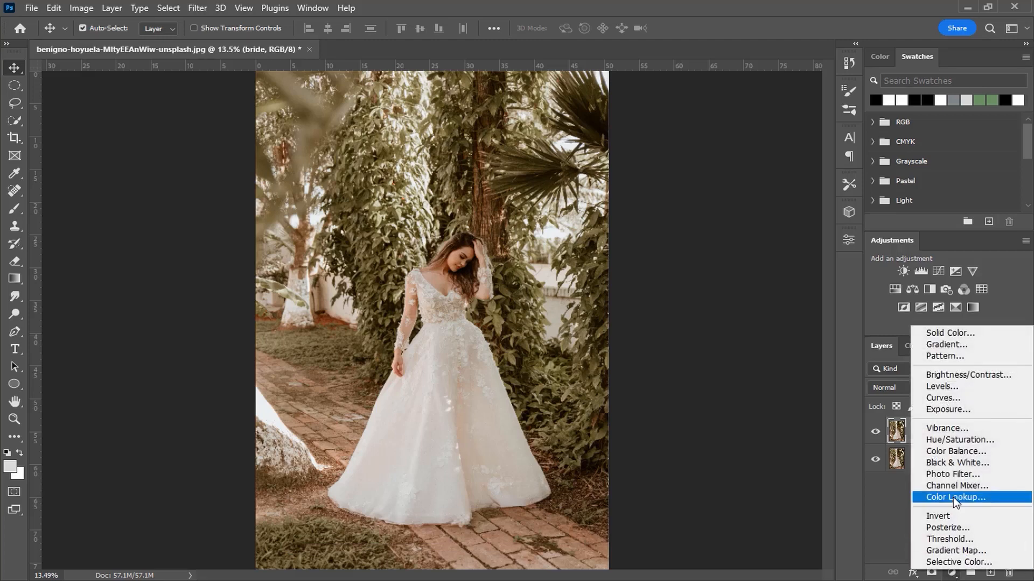
{"action": "left_click", "coordinate": [959, 404]}
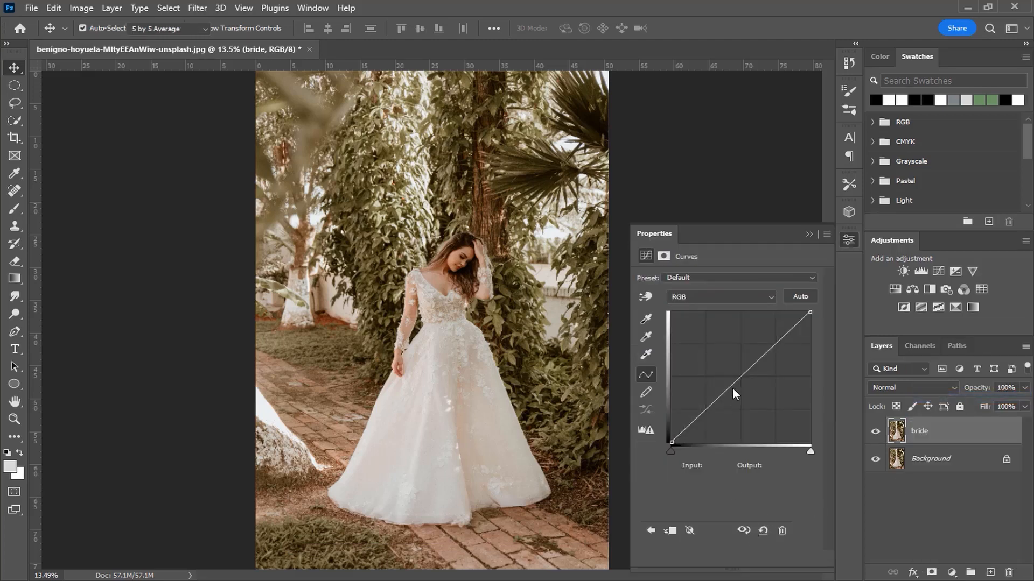
{"action": "left_click_drag", "start_coordinate": [743, 375], "coordinate": [751, 392]}
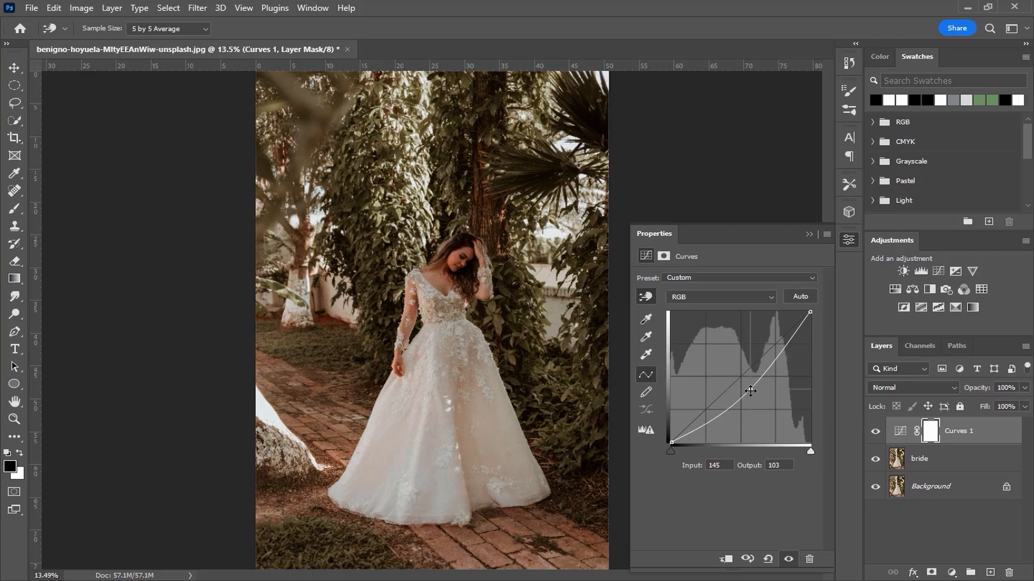
{"action": "left_click", "coordinate": [809, 235]}
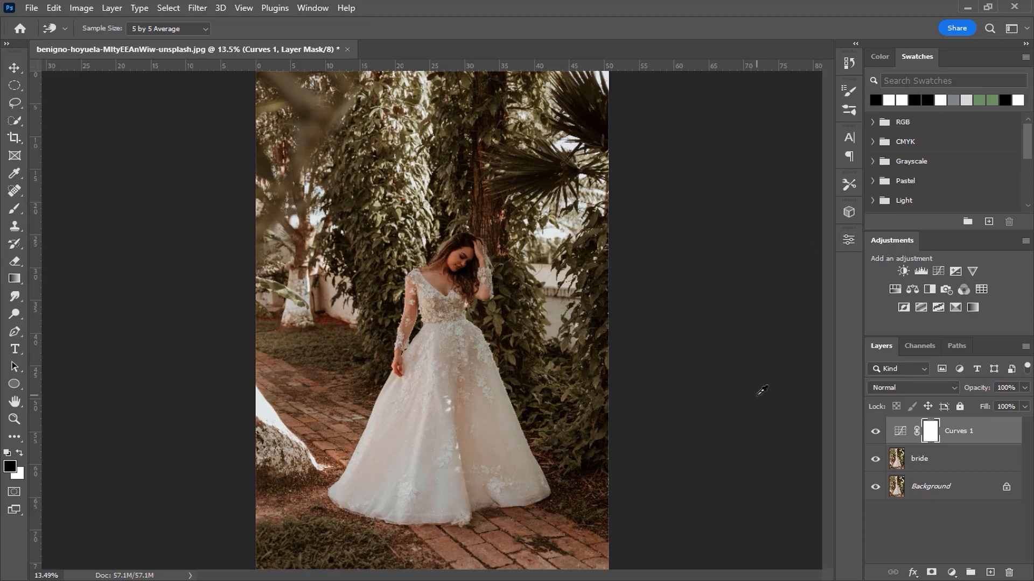
{"action": "key", "text": "ctrl+i"}
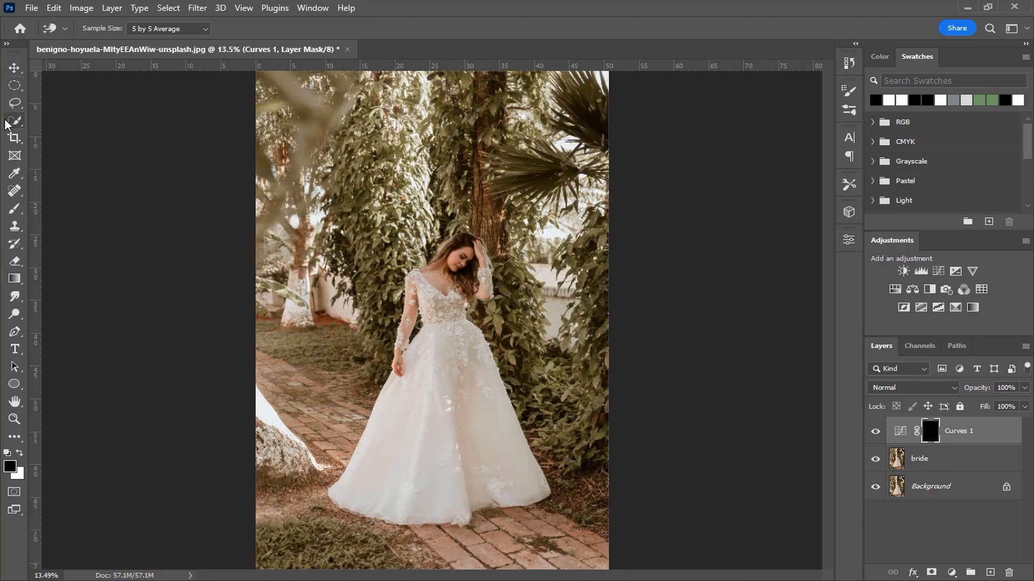
- Paint white on the Curves mask along the skirt folds below the lowered hand, using a soft brush at 65% opacity and 4% flow
{"action": "left_click", "coordinate": [15, 209]}
{"action": "scroll", "coordinate": [391, 414], "scroll_direction": "up", "scroll_amount": 5}
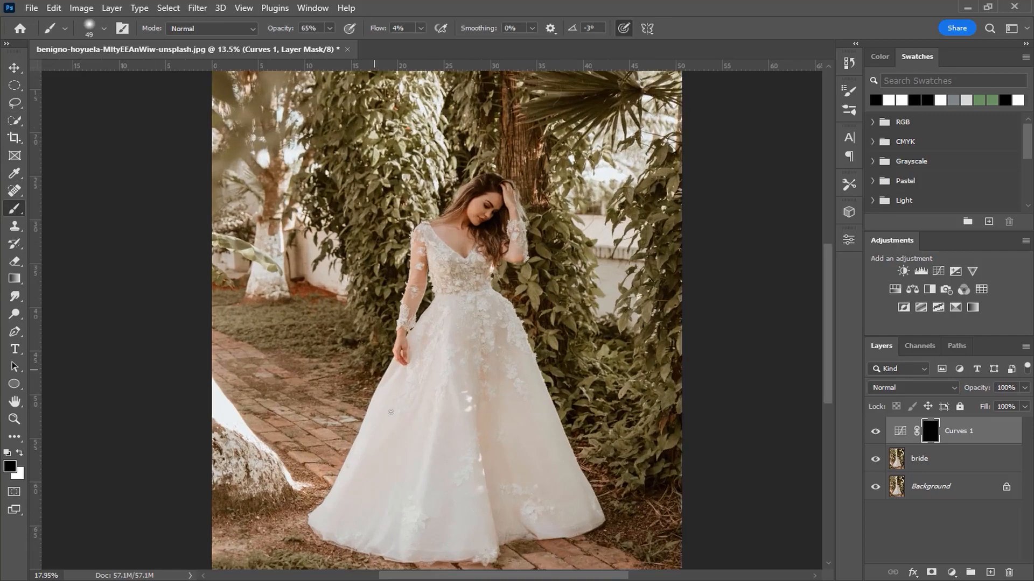
{"action": "key", "text": "x"}
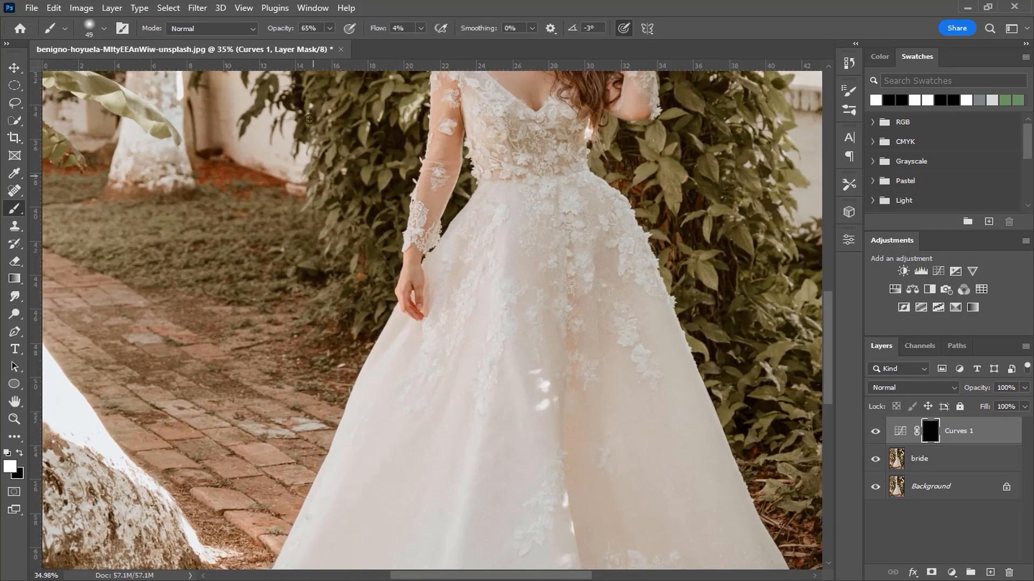
{"action": "key", "text": "Return"}
{"action": "scroll", "coordinate": [459, 364], "scroll_direction": "up", "scroll_amount": 3}
{"action": "mouse_move", "coordinate": [434, 353]}
{"action": "left_mouse_down"}
{"action": "mouse_move", "coordinate": [443, 314]}
{"action": "mouse_move", "coordinate": [415, 311]}
{"action": "mouse_move", "coordinate": [423, 314]}
{"action": "left_mouse_up"}
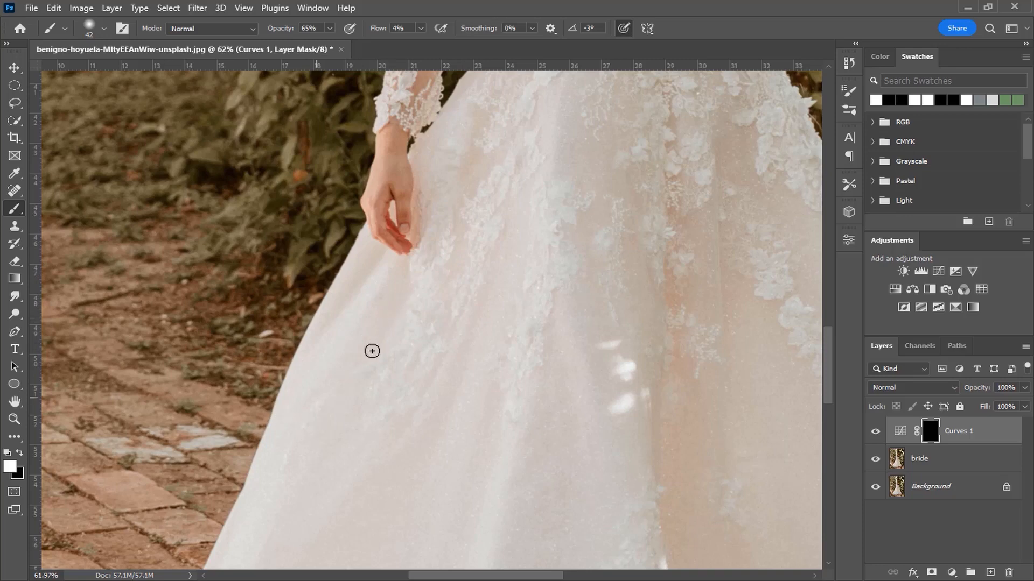
{"action": "left_click_drag", "start_coordinate": [385, 386], "coordinate": [383, 343]}
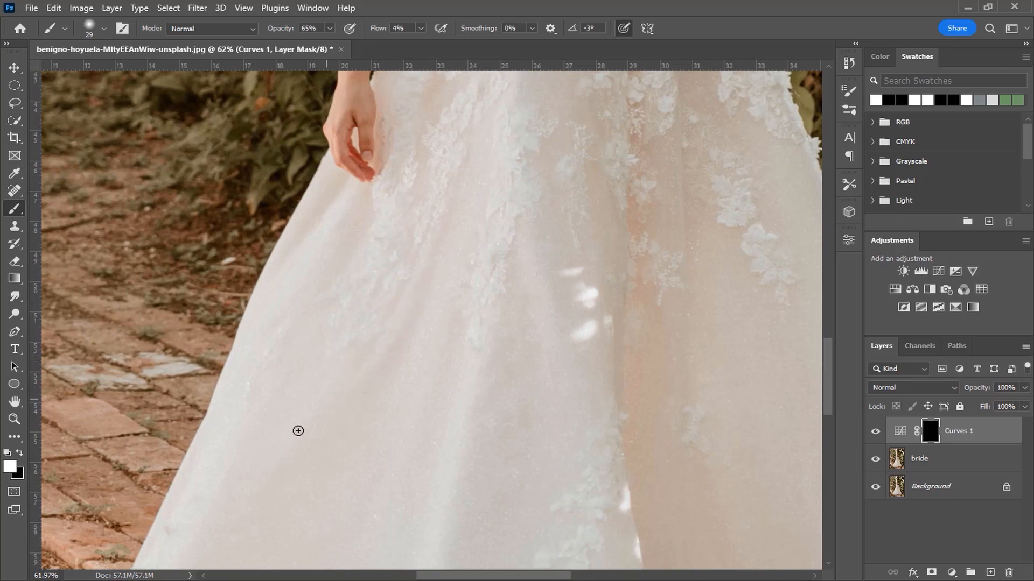
{"action": "left_click_drag", "start_coordinate": [349, 361], "coordinate": [281, 282]}
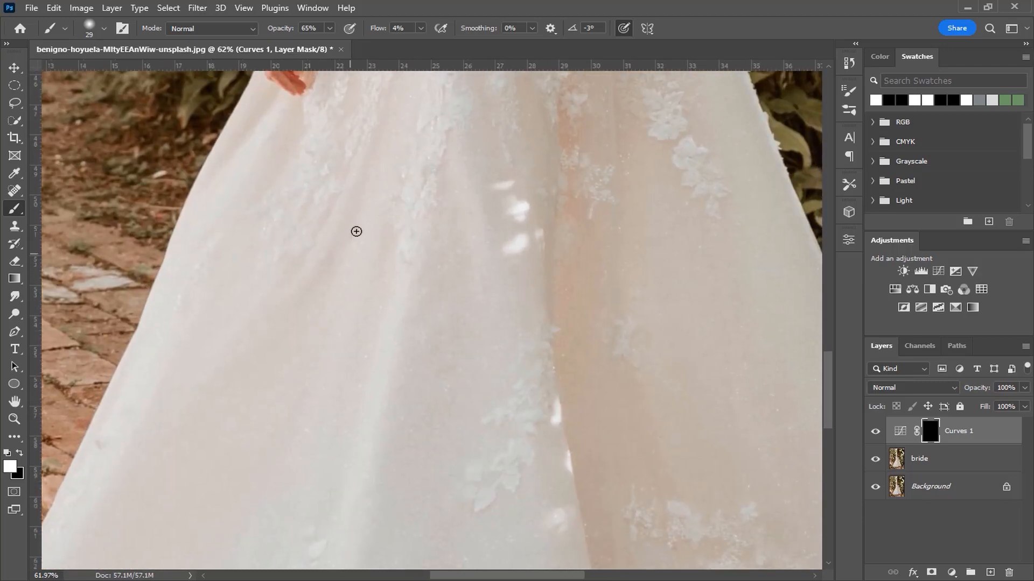
- Darken the folds in the lower front of the skirt on the mask with brush sizes of 65 and 42 px
{"action": "right_click", "coordinate": [286, 417], "text": "alt"}
{"action": "left_click_drag", "start_coordinate": [377, 348], "coordinate": [397, 203]}
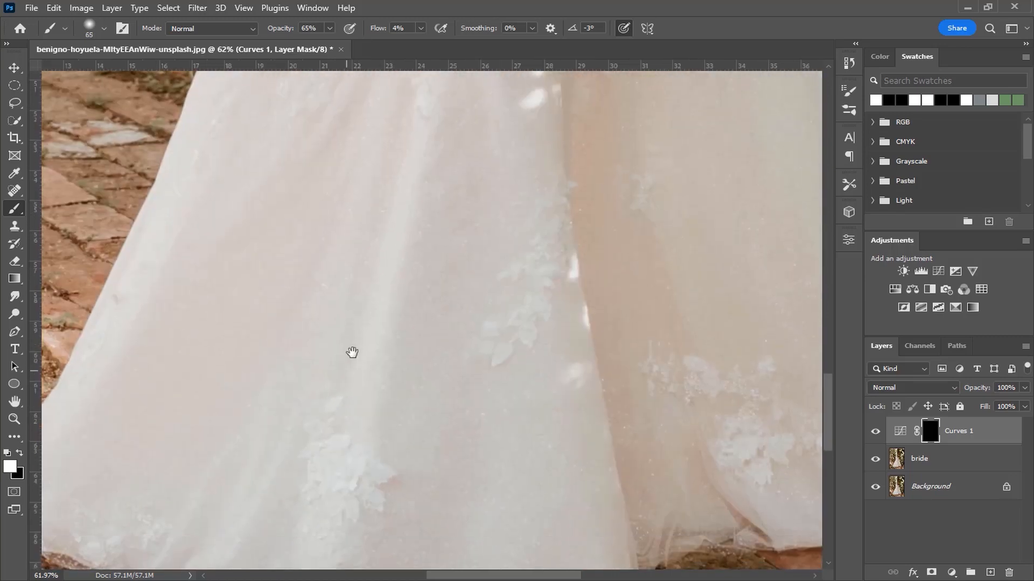
{"action": "left_click_drag", "start_coordinate": [353, 353], "coordinate": [386, 244]}
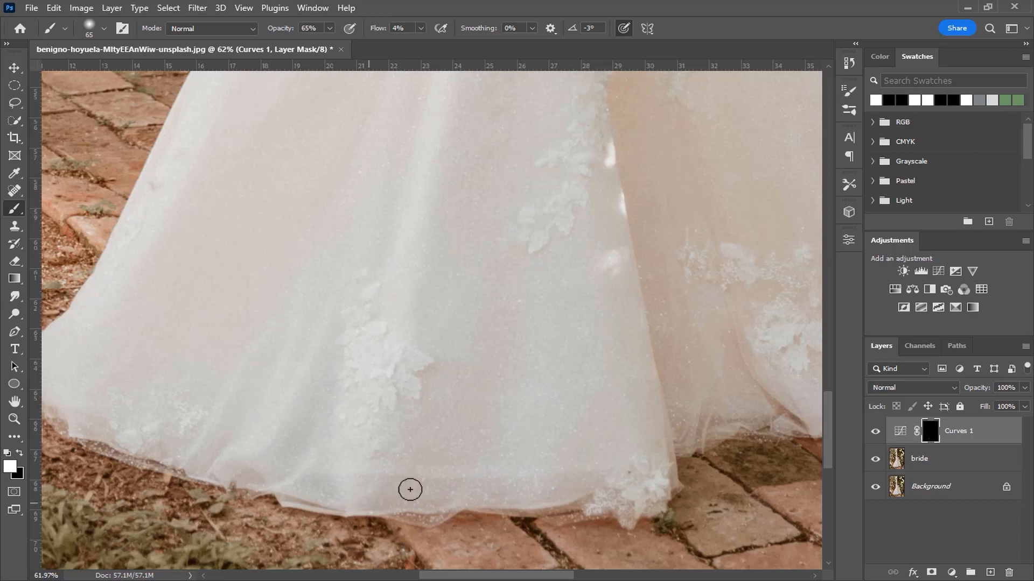
{"action": "left_click_drag", "start_coordinate": [516, 422], "coordinate": [382, 542]}
{"action": "mouse_move", "coordinate": [272, 228]}
{"action": "left_mouse_down"}
{"action": "mouse_move", "coordinate": [344, 351]}
{"action": "mouse_move", "coordinate": [476, 239]}
{"action": "mouse_move", "coordinate": [490, 185]}
{"action": "left_mouse_up"}
{"action": "right_click", "coordinate": [401, 452], "text": "alt"}
{"action": "left_click_drag", "start_coordinate": [409, 387], "coordinate": [421, 362]}
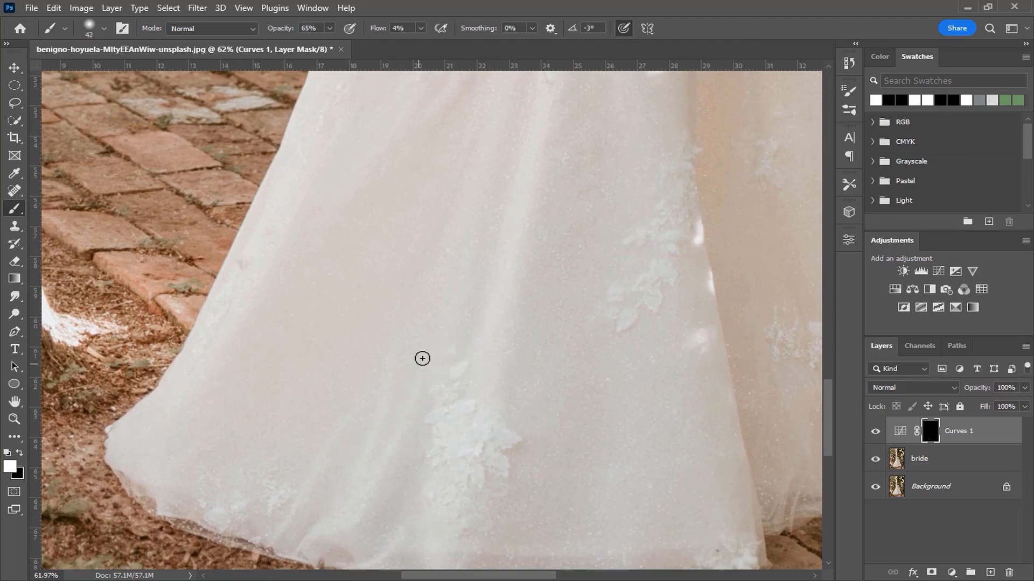
- Paint in the fold shadows along the skirt's lower-left hem with brush sizes of 55 and 42 px
{"action": "left_click_drag", "start_coordinate": [367, 493], "coordinate": [405, 411]}
{"action": "right_click", "coordinate": [393, 403], "text": "alt"}
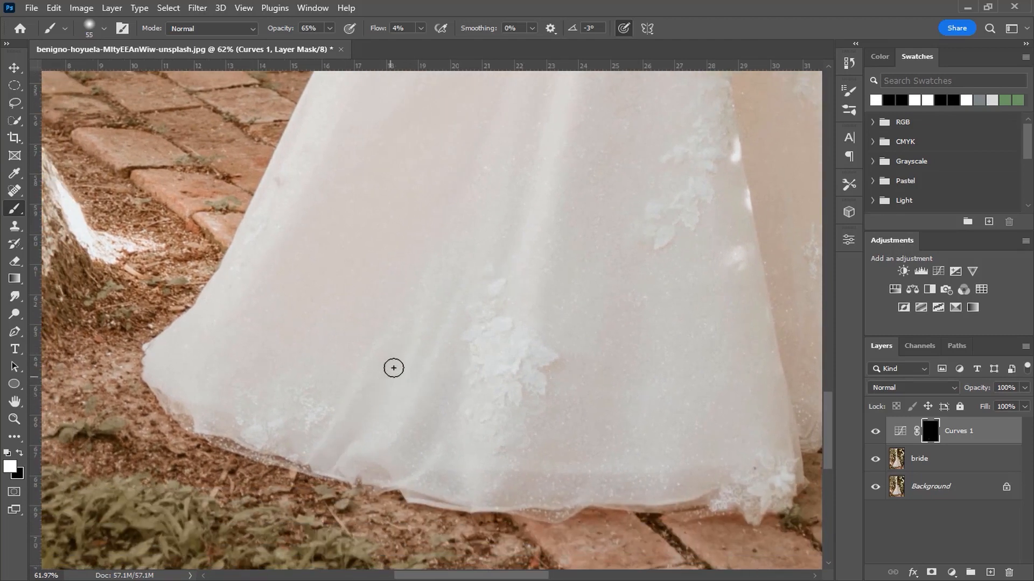
{"action": "right_click", "coordinate": [225, 434], "text": "alt"}
{"action": "left_click_drag", "start_coordinate": [577, 500], "coordinate": [458, 470]}
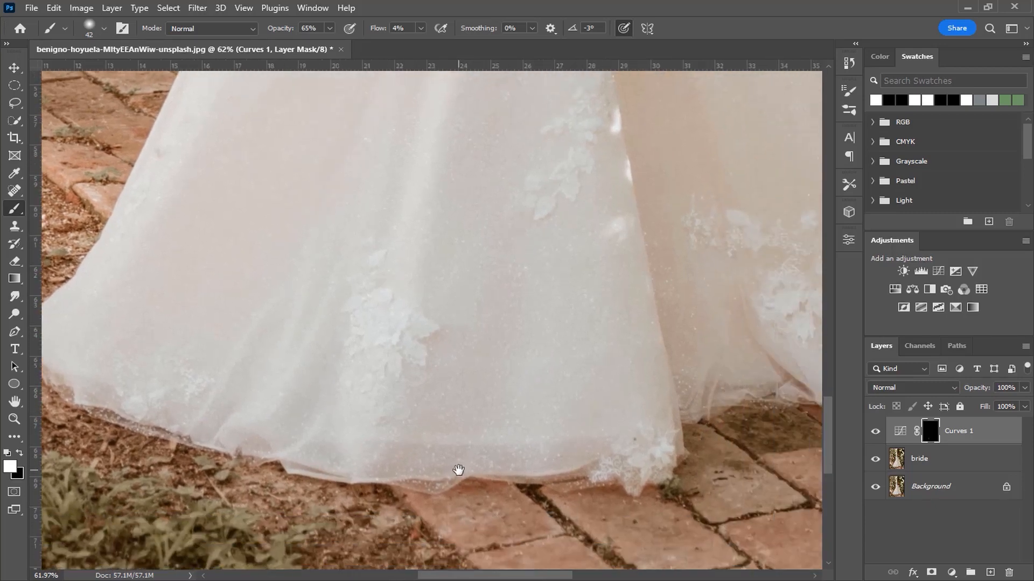
{"action": "left_click_drag", "start_coordinate": [413, 429], "coordinate": [364, 496]}
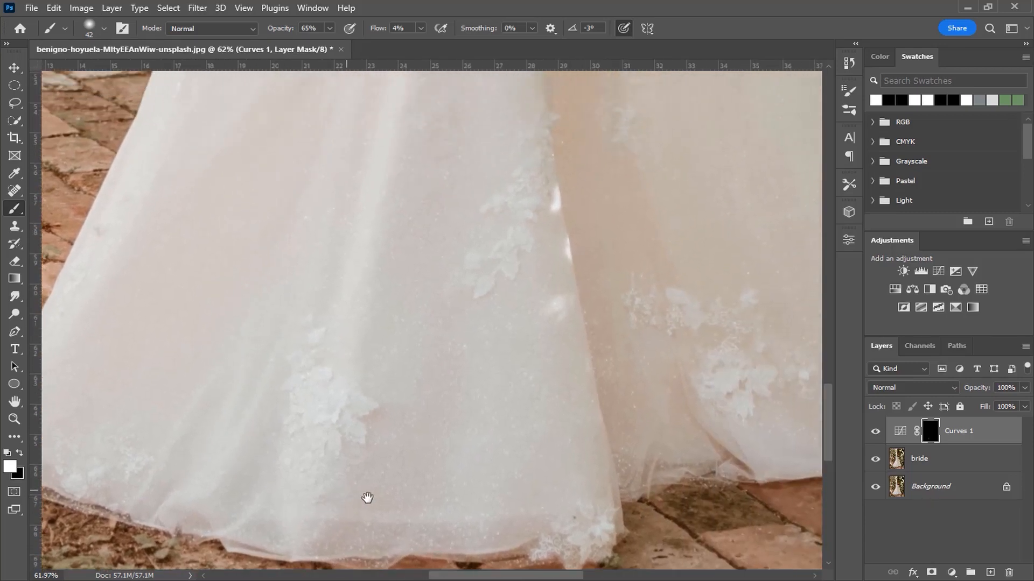
{"action": "left_click_drag", "start_coordinate": [346, 321], "coordinate": [441, 420]}
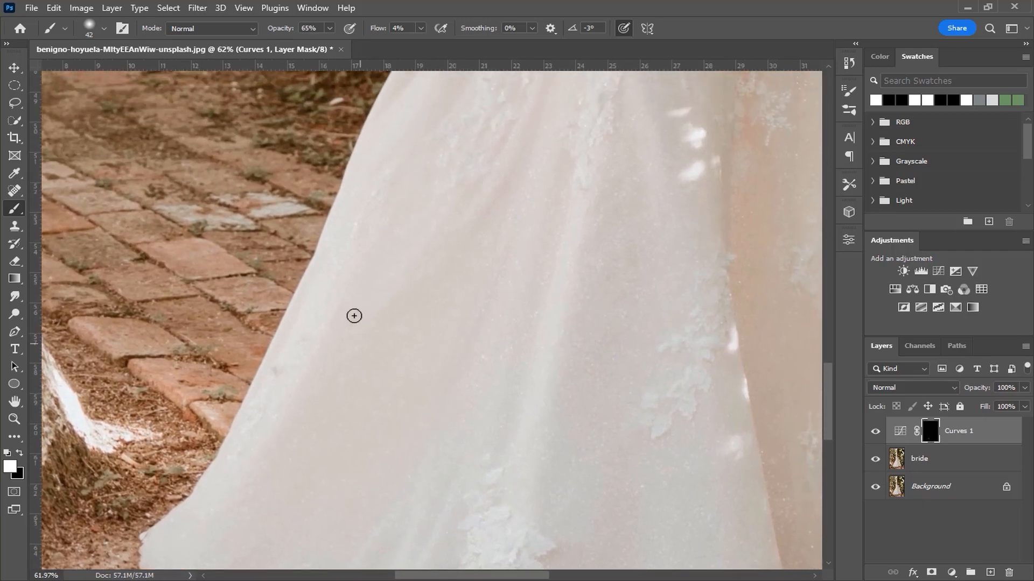
- Deepen the narrow folds from the skirt's left side up to the lace near the hand, reducing the brush to 26 px
{"action": "left_click_drag", "start_coordinate": [356, 307], "coordinate": [356, 308]}
{"action": "left_click_drag", "start_coordinate": [397, 214], "coordinate": [392, 214]}
{"action": "left_click_drag", "start_coordinate": [475, 198], "coordinate": [342, 446]}
{"action": "left_click_drag", "start_coordinate": [421, 246], "coordinate": [384, 275]}
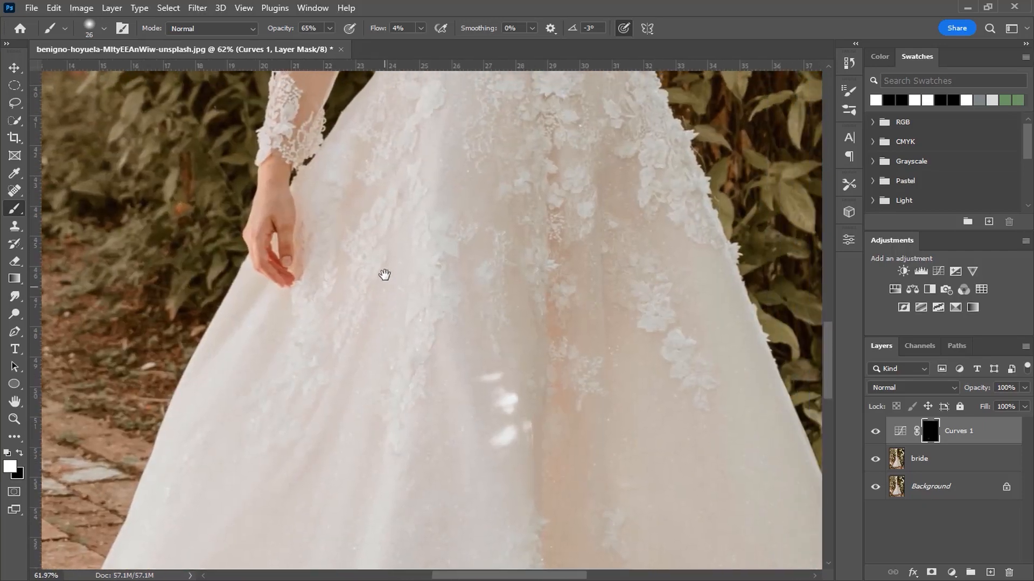
{"action": "left_click_drag", "start_coordinate": [379, 181], "coordinate": [386, 181]}
{"action": "left_click_drag", "start_coordinate": [338, 334], "coordinate": [309, 279]}
{"action": "left_click_drag", "start_coordinate": [410, 286], "coordinate": [342, 264]}
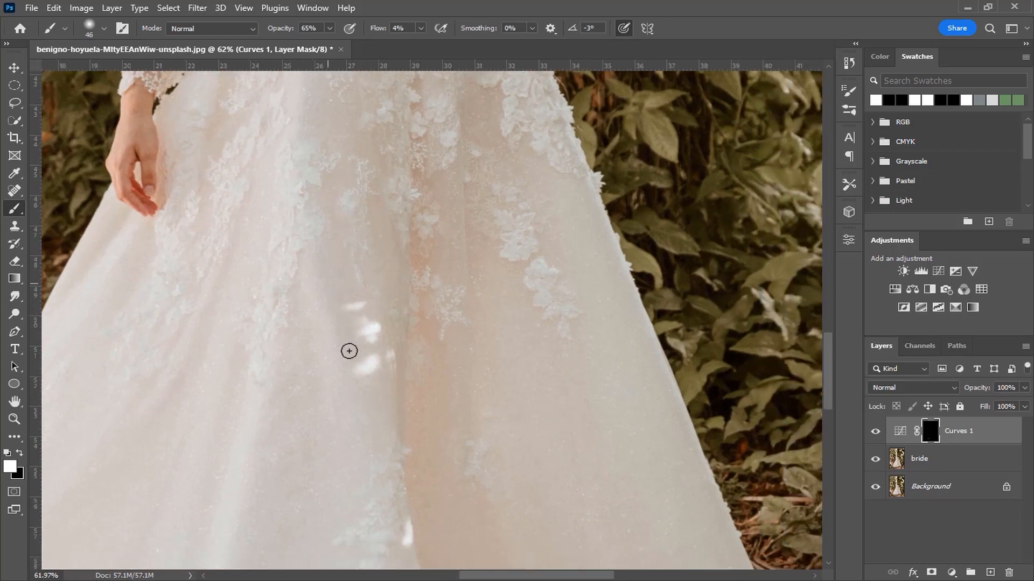
- Darken the shadow beside the skirt's central slit down to the right hem with a 94 px brush
{"action": "left_click_drag", "start_coordinate": [350, 342], "coordinate": [279, 212]}
{"action": "left_click_drag", "start_coordinate": [337, 231], "coordinate": [355, 231]}
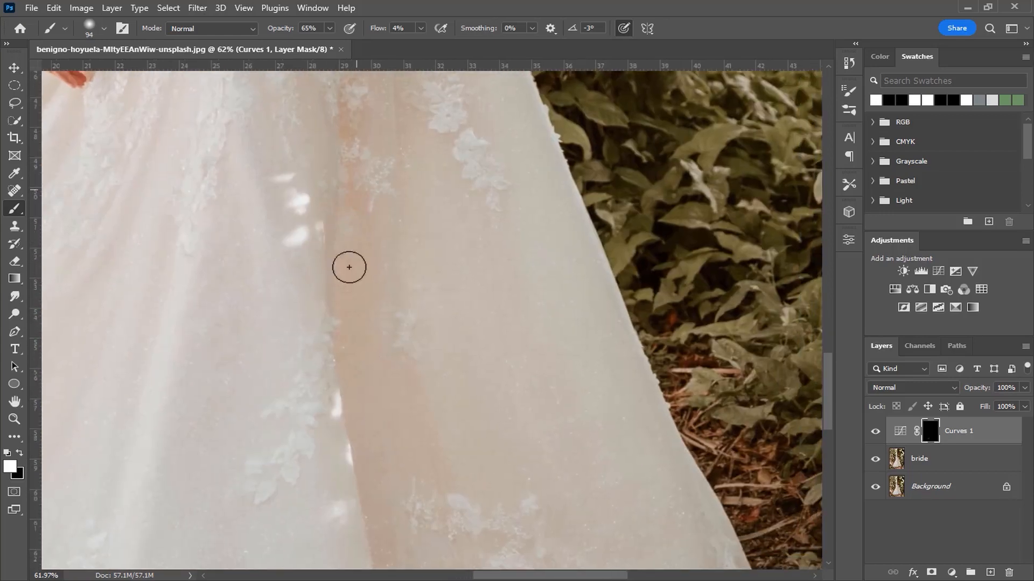
{"action": "left_click_drag", "start_coordinate": [404, 445], "coordinate": [346, 228]}
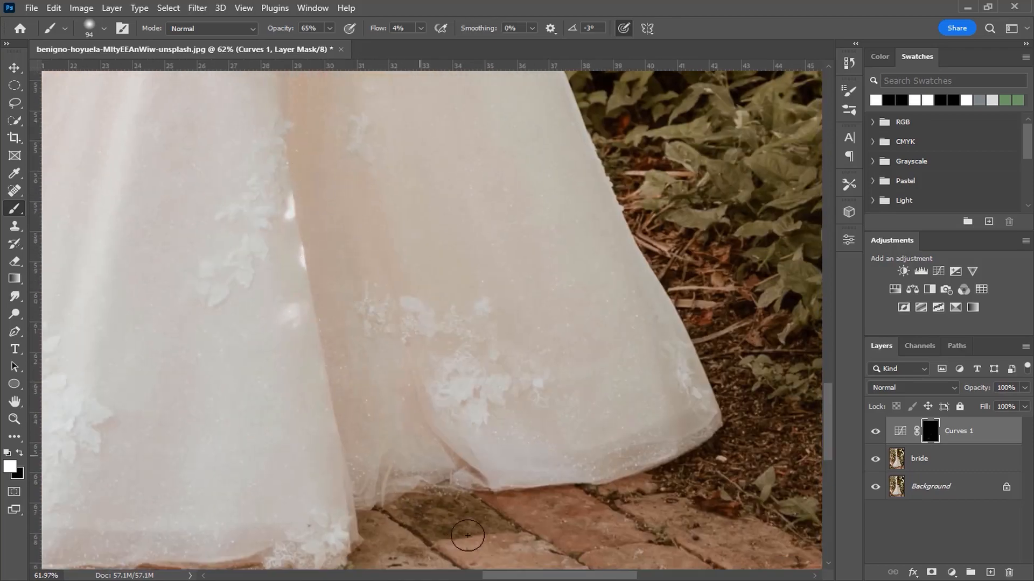
{"action": "mouse_move", "coordinate": [464, 480]}
{"action": "left_mouse_down"}
{"action": "mouse_move", "coordinate": [403, 490]}
{"action": "mouse_move", "coordinate": [397, 462]}
{"action": "mouse_move", "coordinate": [381, 461]}
{"action": "left_mouse_up"}
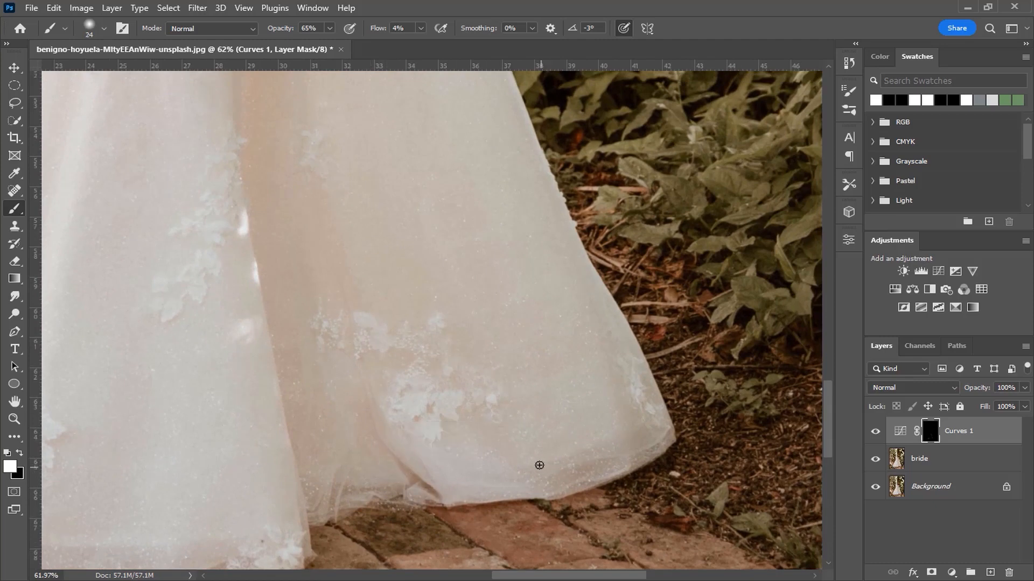
- Paint a long diagonal fold down the skirt's right panel with a 40 px brush, undoing one stroke along the way
{"action": "scroll", "coordinate": [541, 468], "scroll_direction": "up", "scroll_amount": 5}
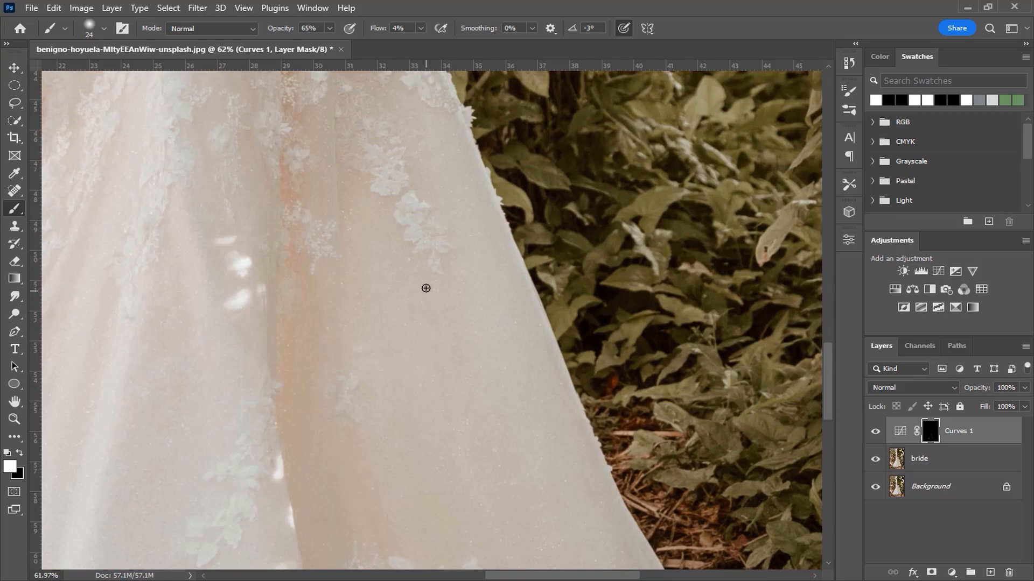
{"action": "left_click_drag", "start_coordinate": [435, 283], "coordinate": [439, 283]}
{"action": "scroll", "coordinate": [520, 409], "scroll_direction": "down", "scroll_amount": 3}
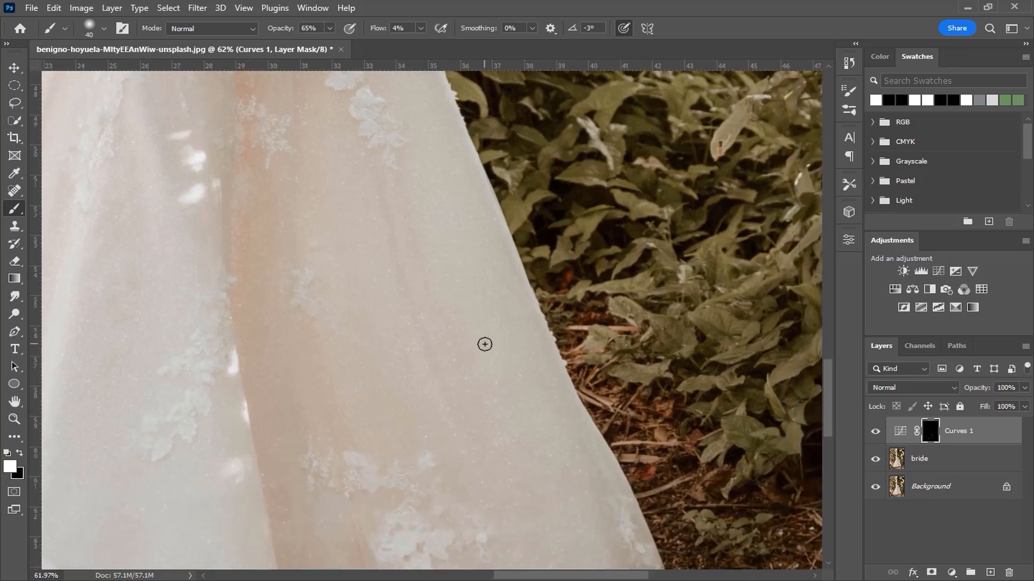
{"action": "key", "text": "ctrl+z"}
{"action": "mouse_move", "coordinate": [452, 313]}
{"action": "left_mouse_down"}
{"action": "mouse_move", "coordinate": [559, 411]}
{"action": "mouse_move", "coordinate": [570, 470]}
{"action": "left_mouse_up"}
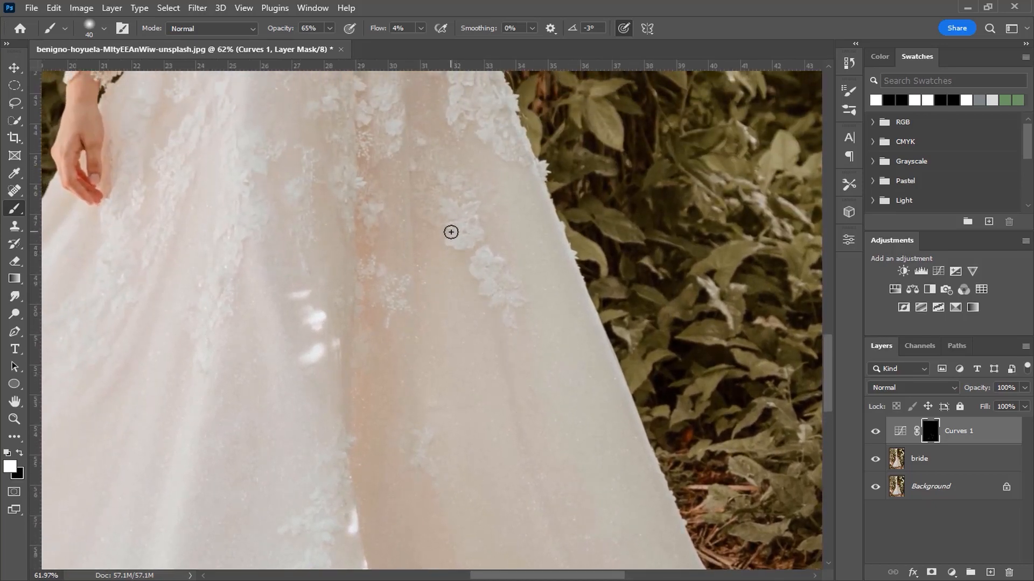
{"action": "left_click_drag", "start_coordinate": [514, 396], "coordinate": [451, 176]}
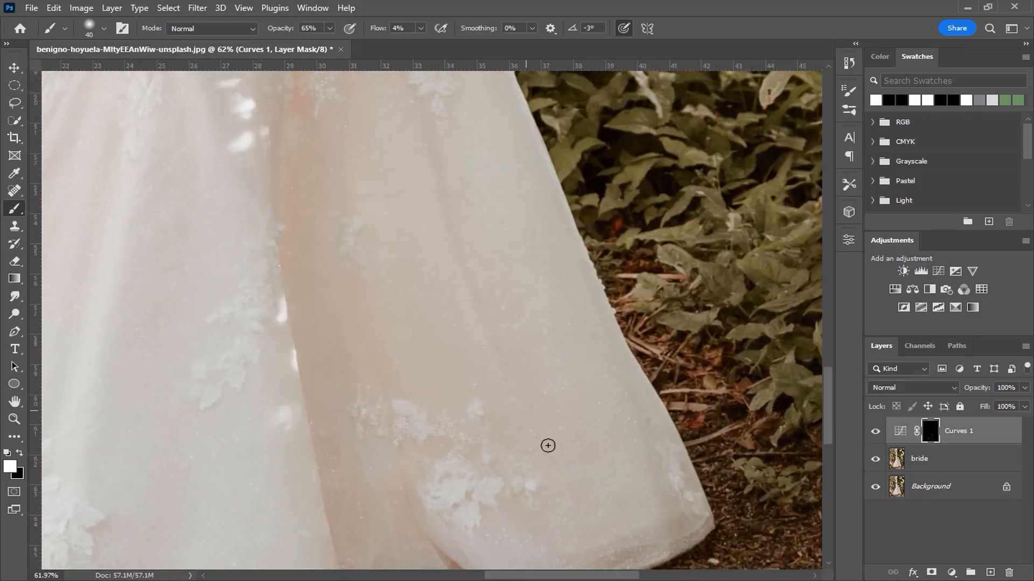
{"action": "left_click_drag", "start_coordinate": [488, 252], "coordinate": [413, 172]}
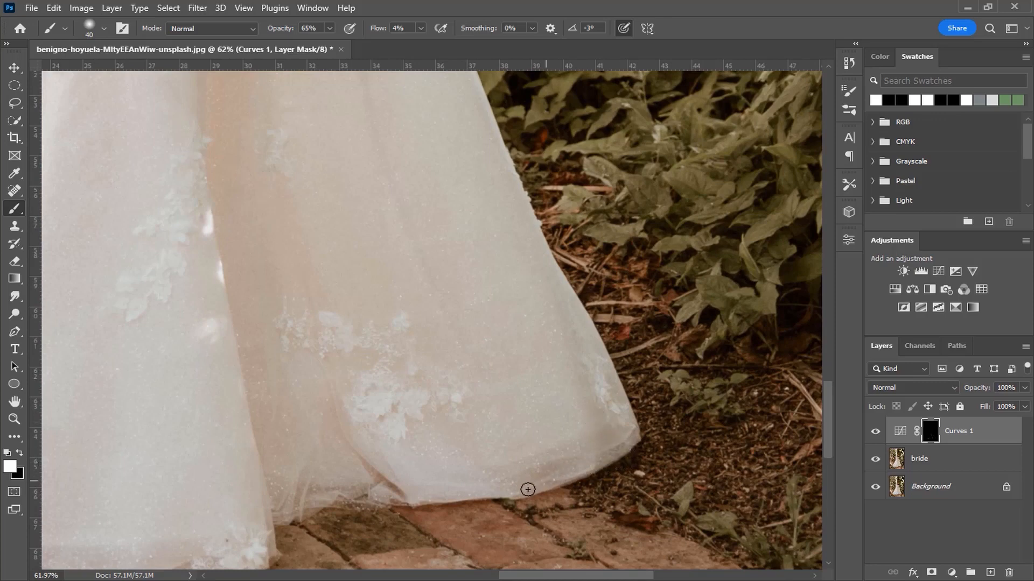
- Darken the shaded areas between the lace appliqués on the upper skirt with brush sizes of 56 and 66 px
{"action": "left_click_drag", "start_coordinate": [487, 483], "coordinate": [366, 371]}
{"action": "left_click_drag", "start_coordinate": [366, 259], "coordinate": [376, 316]}
{"action": "left_click_drag", "start_coordinate": [336, 271], "coordinate": [344, 271]}
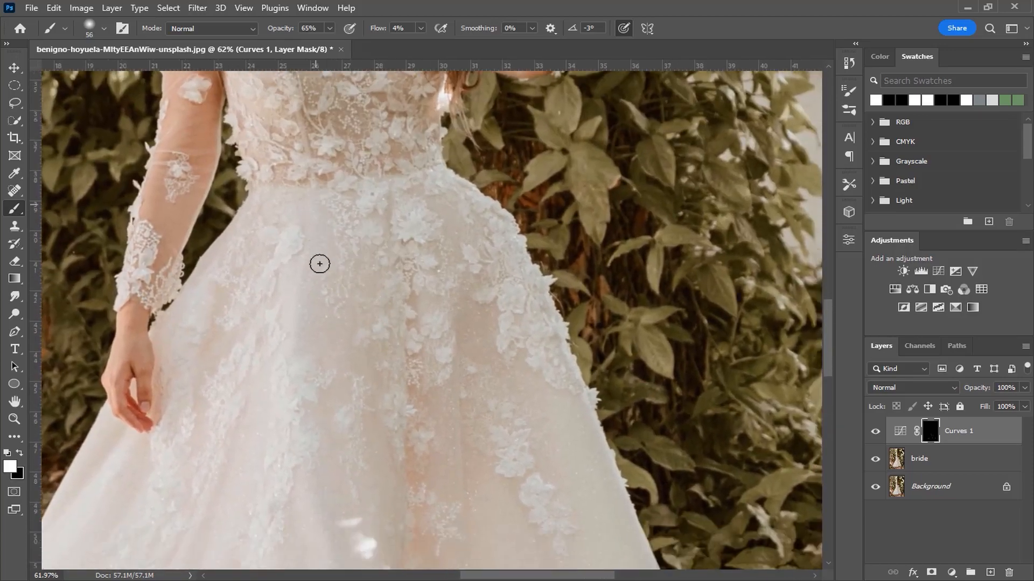
{"action": "left_click_drag", "start_coordinate": [358, 313], "coordinate": [347, 196]}
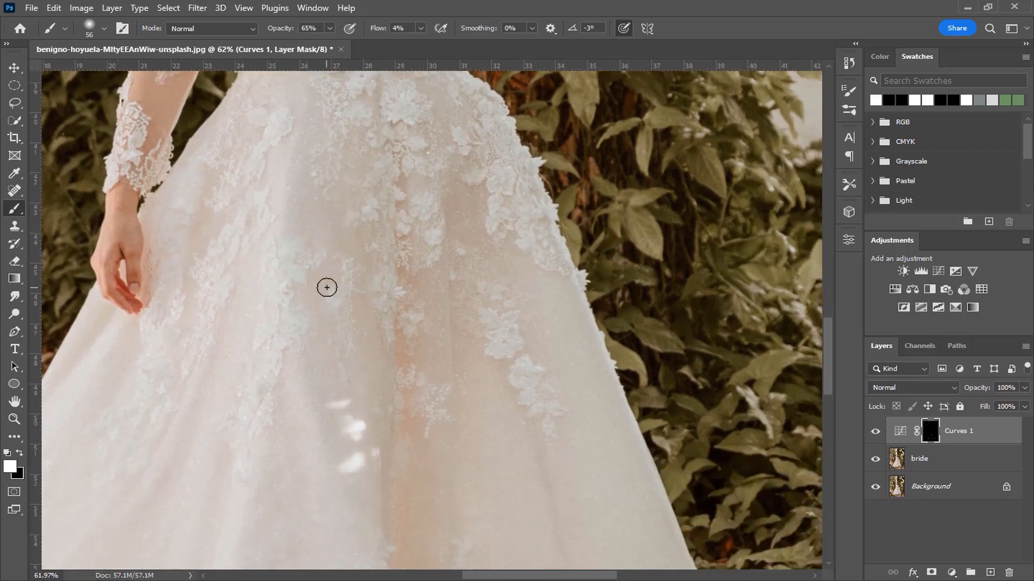
{"action": "mouse_move", "coordinate": [349, 425]}
{"action": "left_mouse_down"}
{"action": "mouse_move", "coordinate": [355, 393]}
{"action": "mouse_move", "coordinate": [339, 422]}
{"action": "left_mouse_up"}
{"action": "key", "text": "bracketright"}
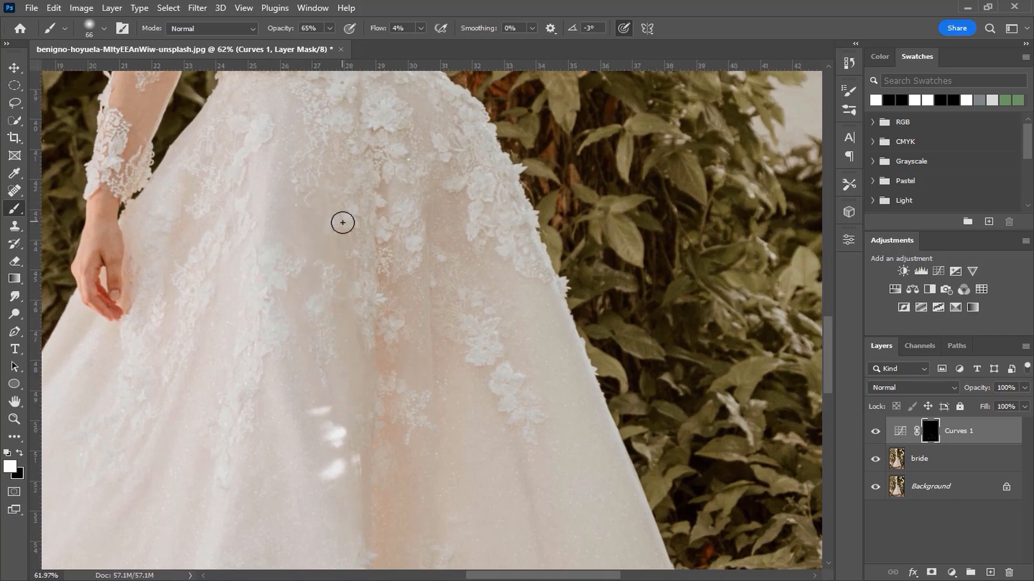
{"action": "scroll", "coordinate": [354, 292], "scroll_direction": "down", "scroll_amount": 3}
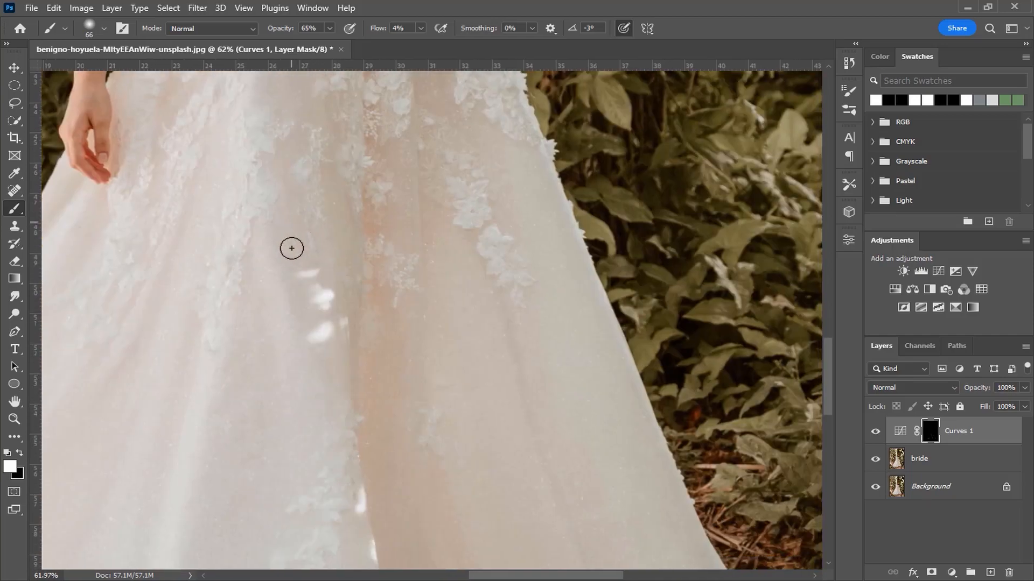
- Deepen the broad shadow around the central slit of the lower skirt, enlarging the brush to 133 px
{"action": "left_click_drag", "start_coordinate": [342, 399], "coordinate": [317, 180]}
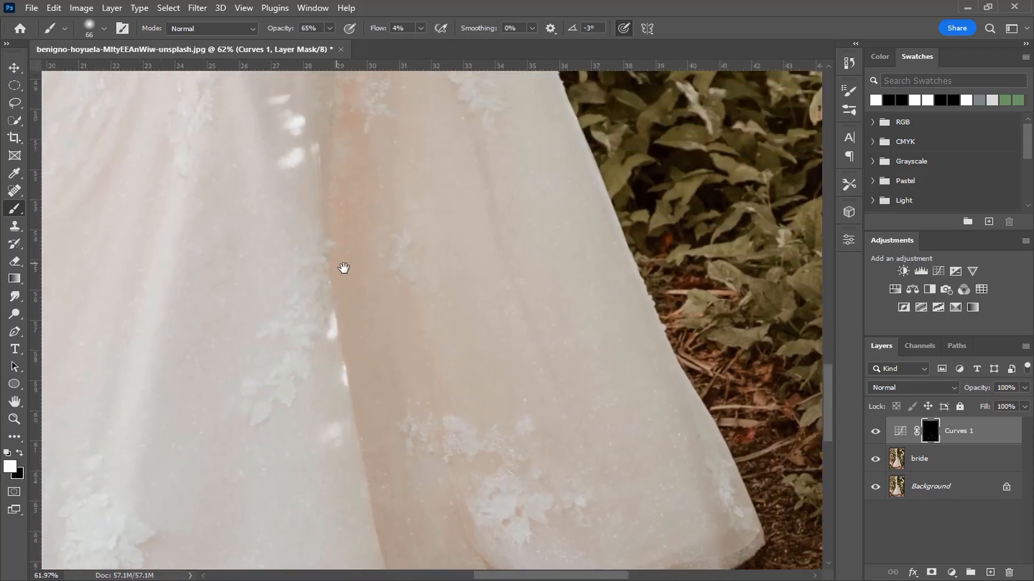
{"action": "left_click_drag", "start_coordinate": [338, 259], "coordinate": [431, 174]}
{"action": "left_click_drag", "start_coordinate": [364, 203], "coordinate": [377, 204]}
{"action": "scroll", "coordinate": [354, 264], "scroll_direction": "down", "scroll_amount": 2}
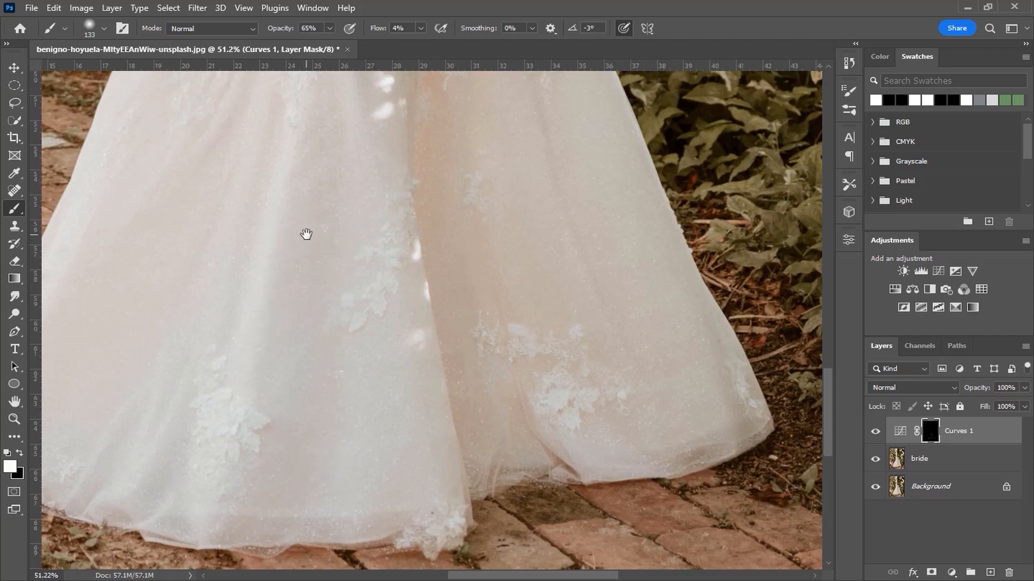
- Darken the shaded folds between the lace appliqués just below the waist with a 75 px brush
{"action": "left_click_drag", "start_coordinate": [306, 234], "coordinate": [284, 489]}
{"action": "left_click_drag", "start_coordinate": [362, 263], "coordinate": [344, 263]}
{"action": "left_click_drag", "start_coordinate": [346, 194], "coordinate": [345, 380]}
{"action": "scroll", "coordinate": [359, 365], "scroll_direction": "up", "scroll_amount": 2}
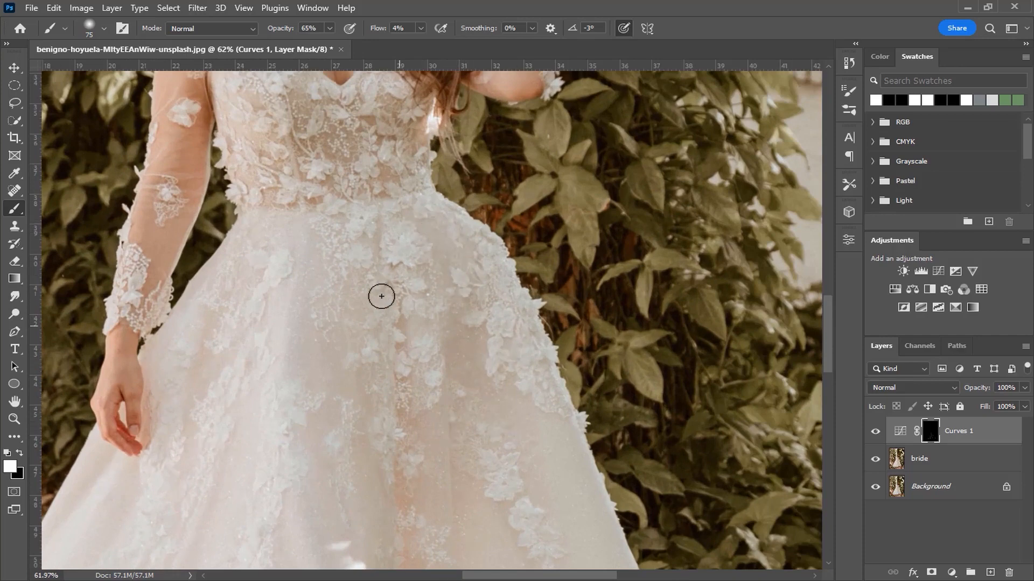
{"action": "left_click_drag", "start_coordinate": [376, 224], "coordinate": [376, 253]}
{"action": "left_click_drag", "start_coordinate": [340, 288], "coordinate": [332, 471]}
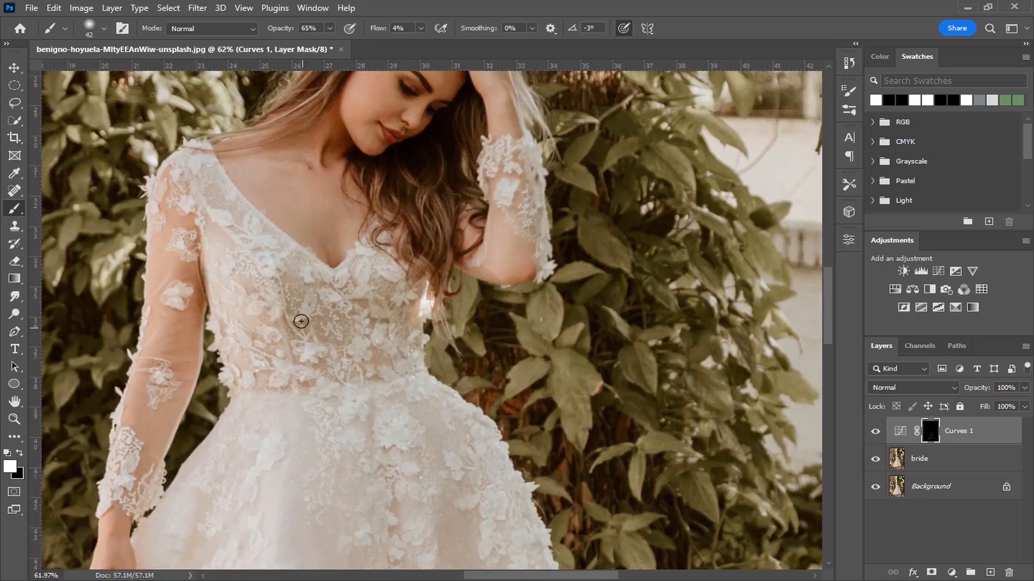
- Deepen the shadows between the lace flowers on the bodice with brush sizes of 42 and 36 px
{"action": "left_click_drag", "start_coordinate": [300, 315], "coordinate": [305, 316]}
{"action": "left_click_drag", "start_coordinate": [309, 310], "coordinate": [304, 306]}
{"action": "key", "text": "x"}
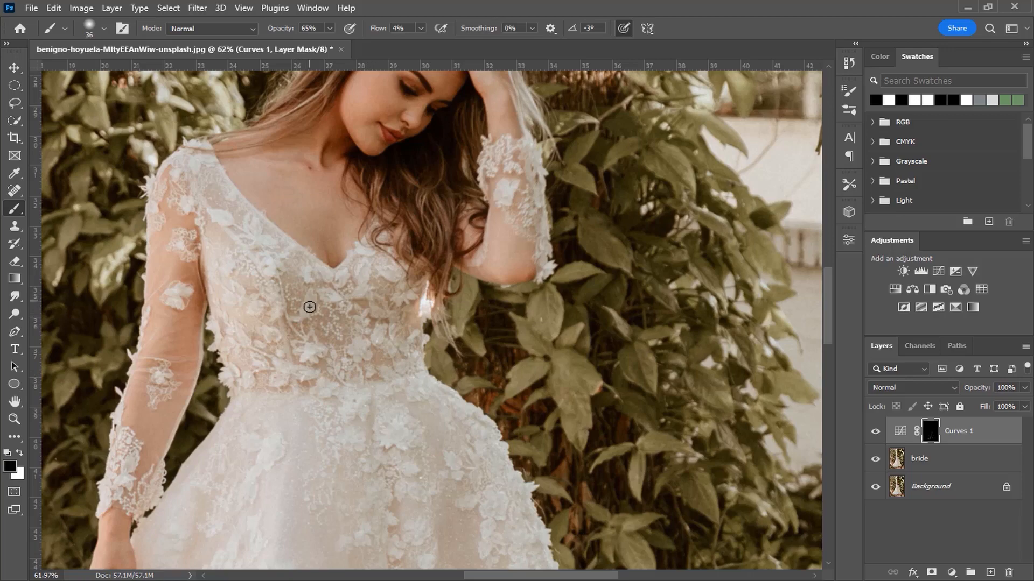
{"action": "key", "text": "x"}
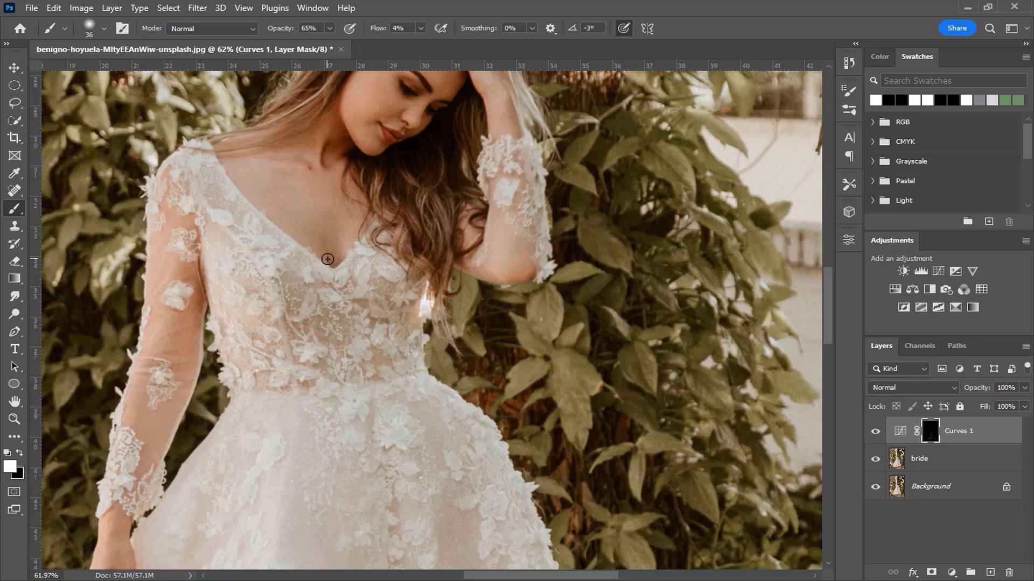
{"action": "scroll", "coordinate": [323, 279], "scroll_direction": "up", "scroll_amount": 2}
{"action": "left_click_drag", "start_coordinate": [306, 308], "coordinate": [321, 311]}
{"action": "scroll", "coordinate": [396, 253], "scroll_direction": "up", "scroll_amount": 3}
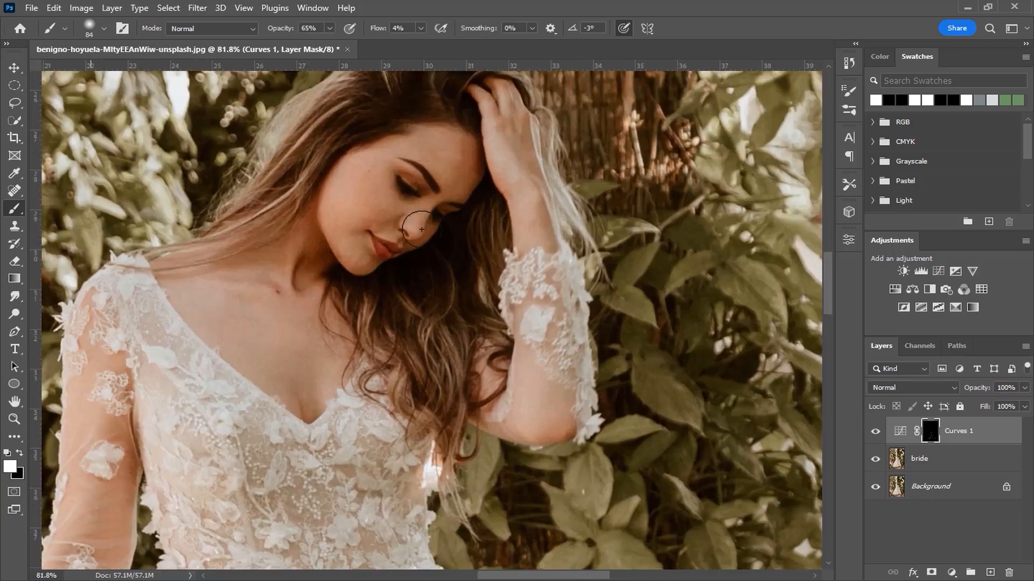
- Paint subtle shading around the bride's face and hair with brush sizes of 84 and 60 px
{"action": "left_click_drag", "start_coordinate": [467, 151], "coordinate": [464, 159]}
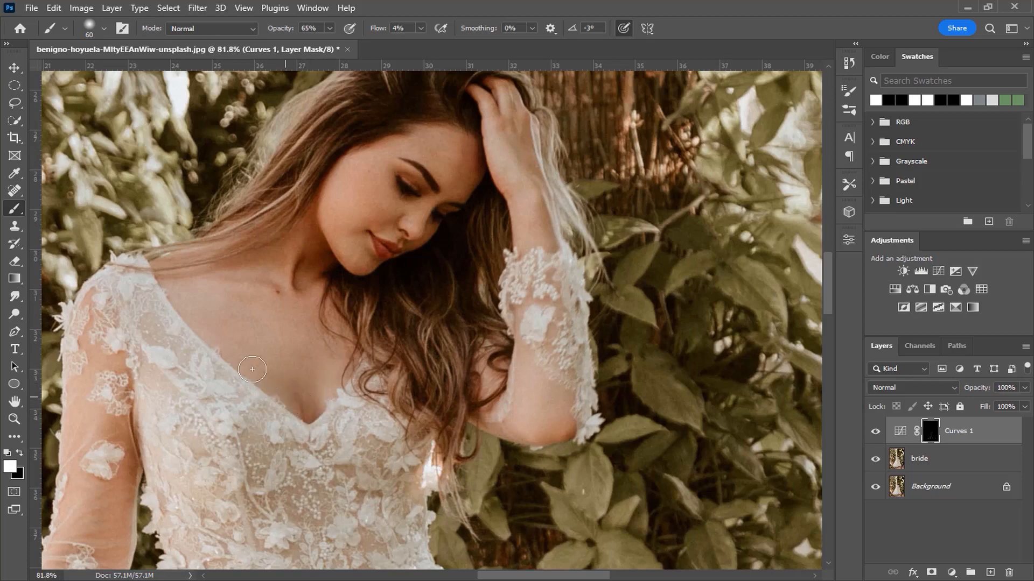
{"action": "left_click_drag", "start_coordinate": [418, 291], "coordinate": [362, 404]}
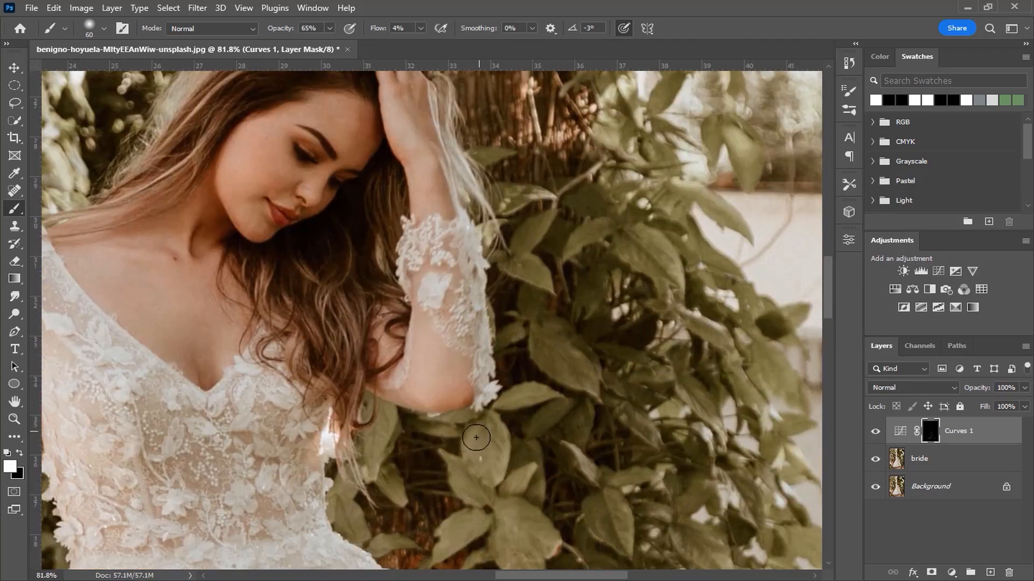
{"action": "left_click_drag", "start_coordinate": [263, 428], "coordinate": [655, 269]}
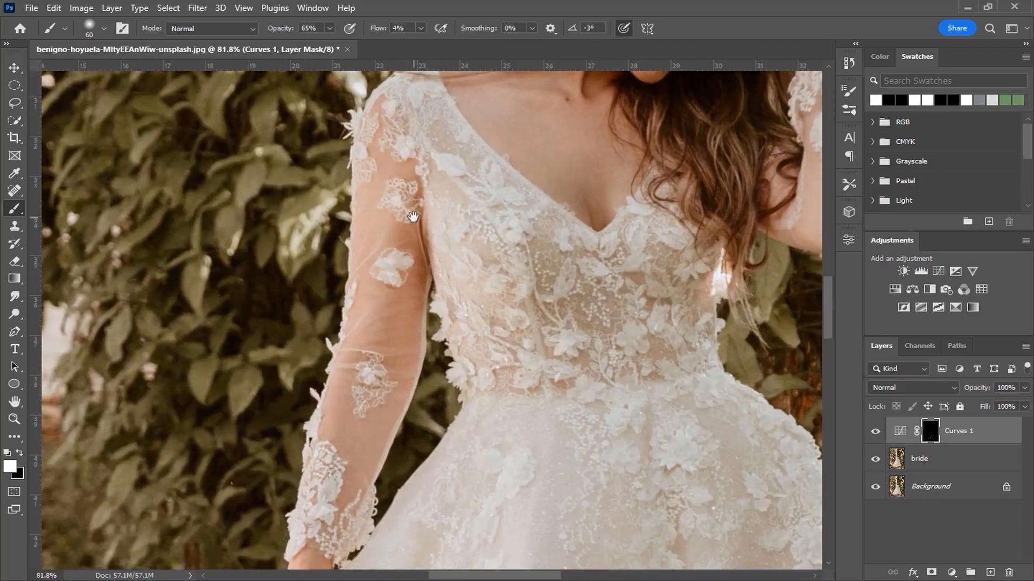
- Darken the skirt around the bride's lowered hand with a 28 px brush
{"action": "left_click_drag", "start_coordinate": [368, 501], "coordinate": [474, 210]}
{"action": "left_click_drag", "start_coordinate": [443, 327], "coordinate": [430, 332]}
{"action": "mouse_move", "coordinate": [406, 399]}
{"action": "left_mouse_down"}
{"action": "mouse_move", "coordinate": [443, 422]}
{"action": "mouse_move", "coordinate": [413, 394]}
{"action": "mouse_move", "coordinate": [412, 370]}
{"action": "mouse_move", "coordinate": [437, 425]}
{"action": "mouse_move", "coordinate": [416, 360]}
{"action": "mouse_move", "coordinate": [419, 351]}
{"action": "mouse_move", "coordinate": [427, 404]}
{"action": "mouse_move", "coordinate": [424, 344]}
{"action": "mouse_move", "coordinate": [403, 373]}
{"action": "mouse_move", "coordinate": [373, 378]}
{"action": "left_mouse_up"}
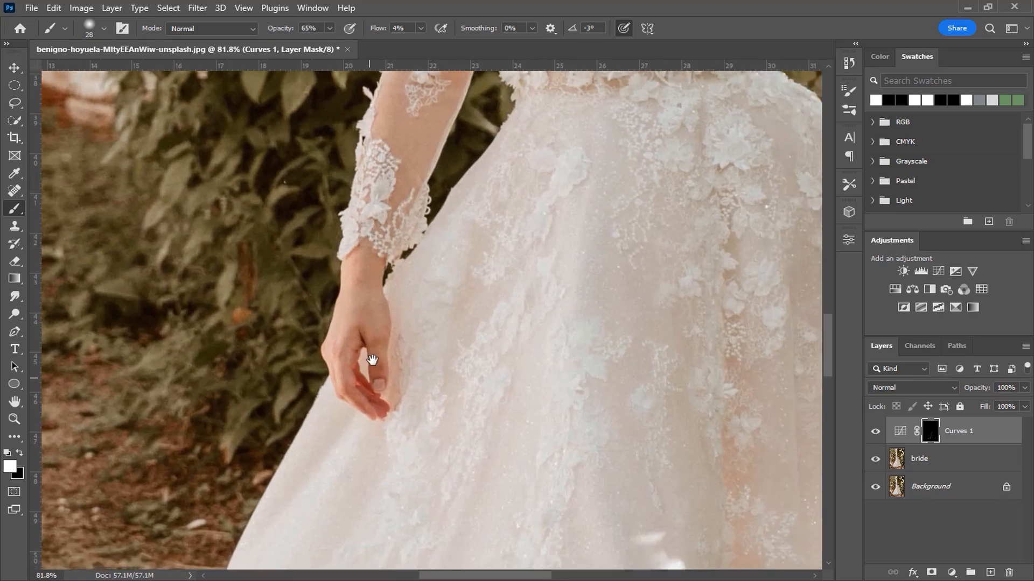
{"action": "mouse_move", "coordinate": [378, 295]}
{"action": "left_mouse_down"}
{"action": "mouse_move", "coordinate": [386, 293]}
{"action": "mouse_move", "coordinate": [373, 341]}
{"action": "mouse_move", "coordinate": [362, 338]}
{"action": "mouse_move", "coordinate": [360, 395]}
{"action": "mouse_move", "coordinate": [374, 254]}
{"action": "mouse_move", "coordinate": [371, 377]}
{"action": "left_mouse_up"}
- Compare the whole dress with and without the Curves 1 adjustment
{"action": "scroll", "coordinate": [371, 383], "scroll_direction": "down", "scroll_amount": 4}
{"action": "key", "text": "ctrl+0"}
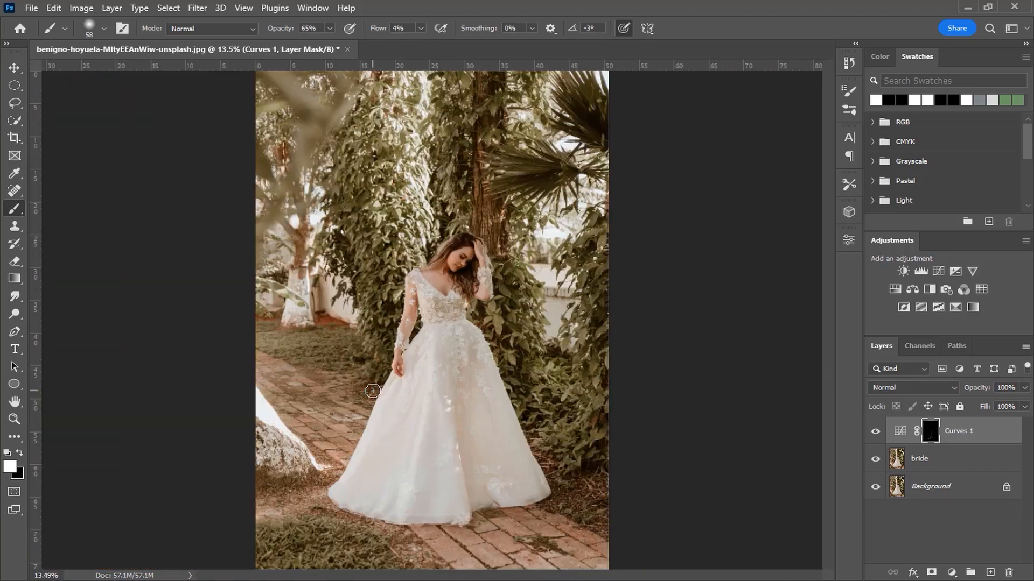
{"action": "left_click", "coordinate": [875, 433]}
{"action": "left_click", "coordinate": [876, 432]}
{"action": "scroll", "coordinate": [514, 436], "scroll_direction": "up", "scroll_amount": 3}
{"action": "left_click", "coordinate": [874, 433]}
{"action": "left_click", "coordinate": [874, 433]}
- Set the Curves 1 layer's opacity to 65% and compare the dress with and without it
{"action": "left_click", "coordinate": [1015, 388]}
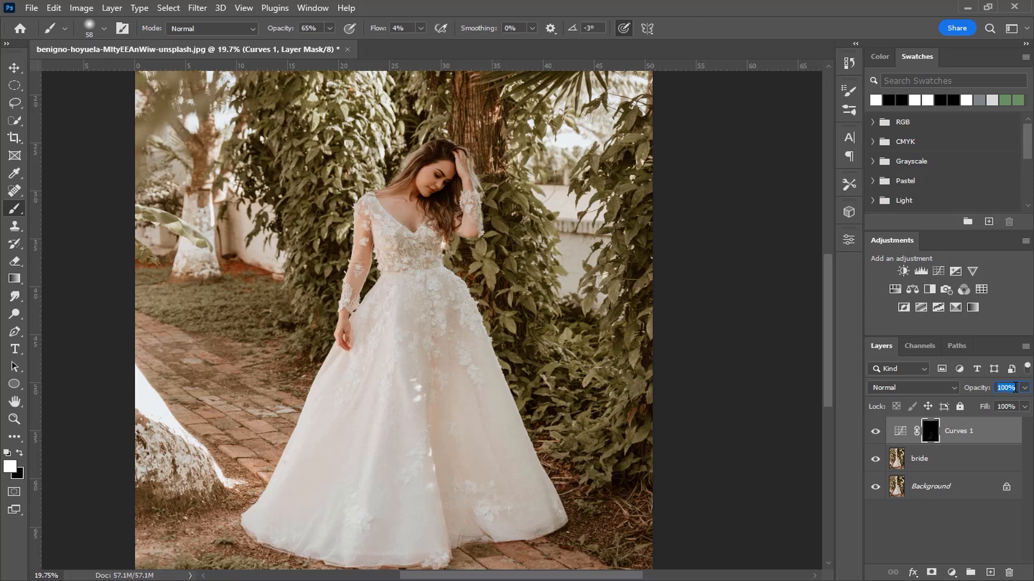
{"action": "type", "text": "65"}
{"action": "left_click", "coordinate": [877, 432]}
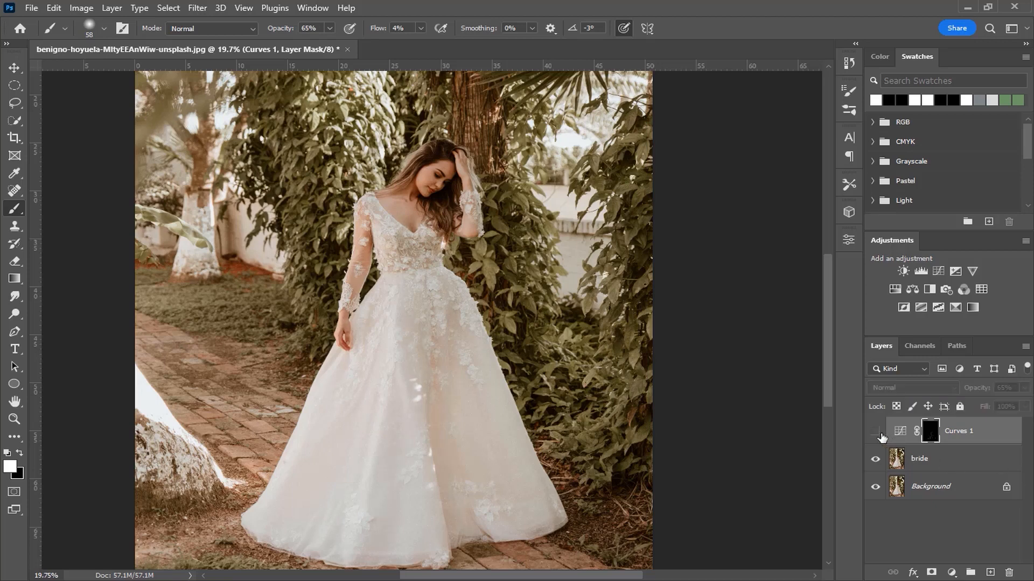
{"action": "left_click", "coordinate": [876, 432]}
{"action": "left_click", "coordinate": [876, 433]}
{"action": "left_click", "coordinate": [875, 432]}
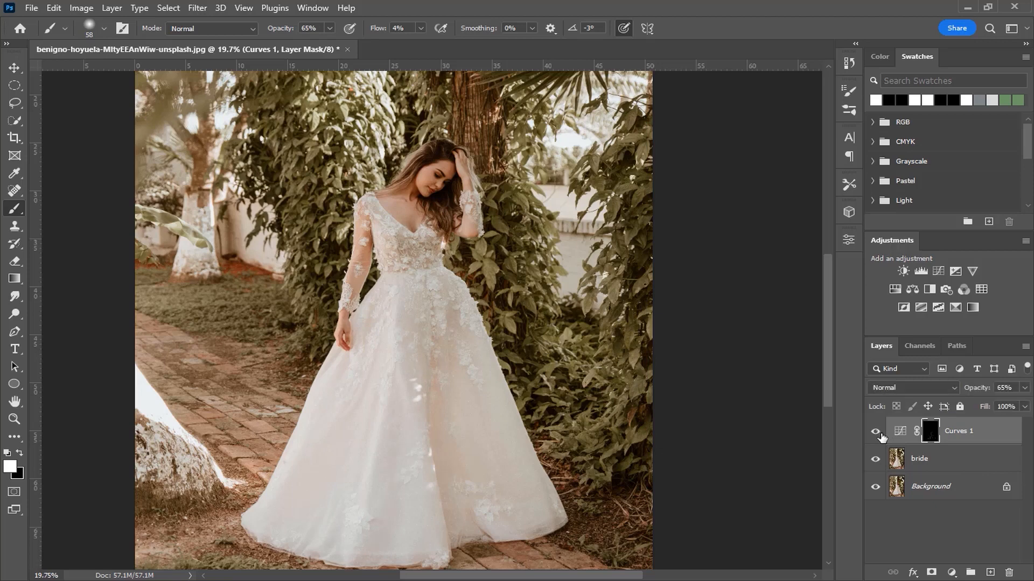
{"action": "left_click", "coordinate": [946, 460], "text": "shift"}
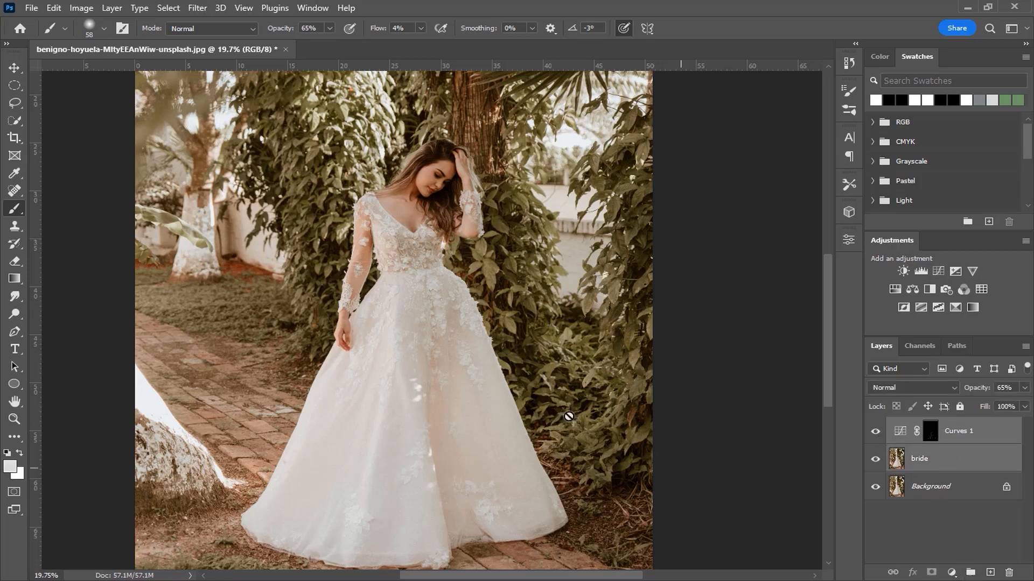
{"action": "scroll", "coordinate": [418, 232], "scroll_direction": "up", "scroll_amount": 2}
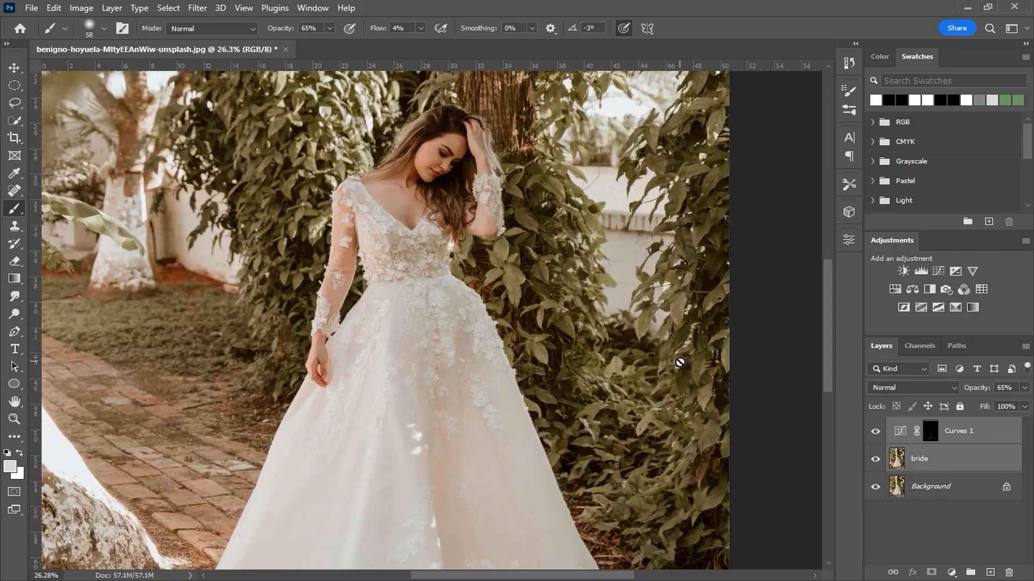
{"action": "left_click", "coordinate": [929, 432]}
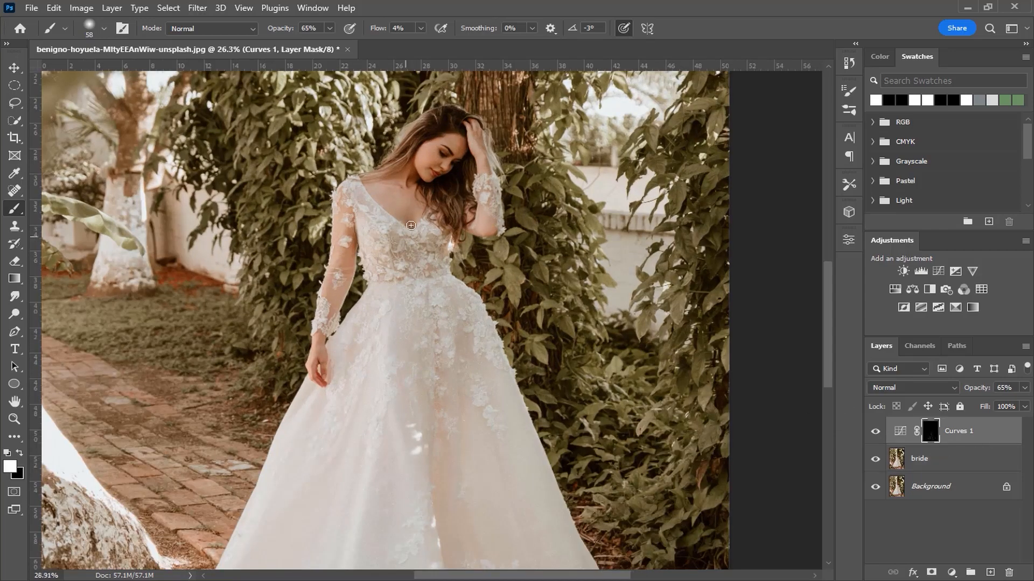
{"action": "scroll", "coordinate": [409, 232], "scroll_direction": "up", "scroll_amount": 4}
{"action": "key", "text": "x"}
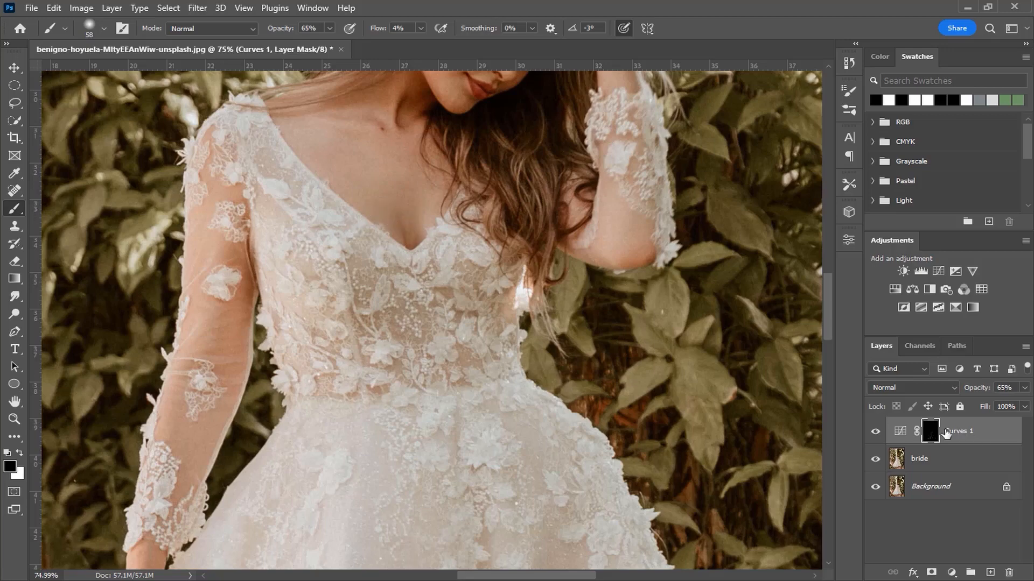
{"action": "scroll", "coordinate": [566, 353], "scroll_direction": "down", "scroll_amount": 2}
{"action": "scroll", "coordinate": [567, 354], "scroll_direction": "down", "scroll_amount": 5}
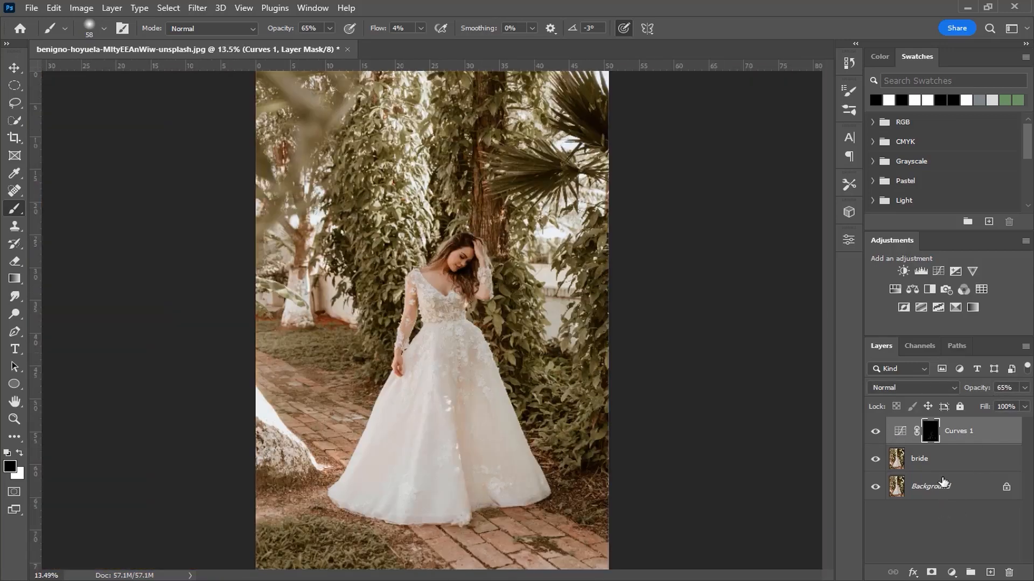
- Group the bride and Curves 1 layers, and stamp a merged copy above with the layers beneath it hidden
{"action": "left_click", "coordinate": [942, 458]}
{"action": "left_click", "coordinate": [970, 573]}
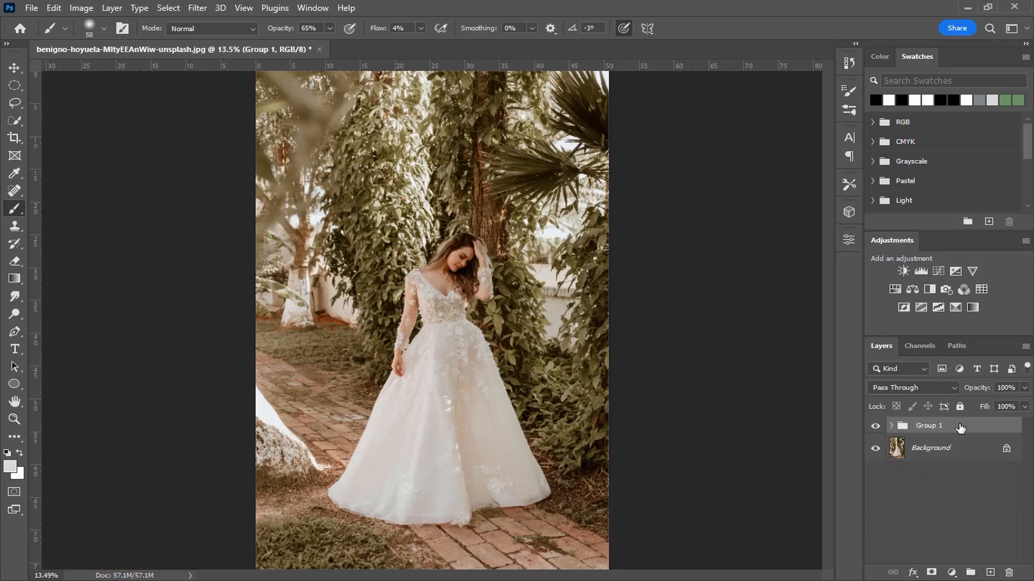
{"action": "key", "text": "ctrl+shift+alt+e"}
{"action": "left_click", "coordinate": [875, 477]}
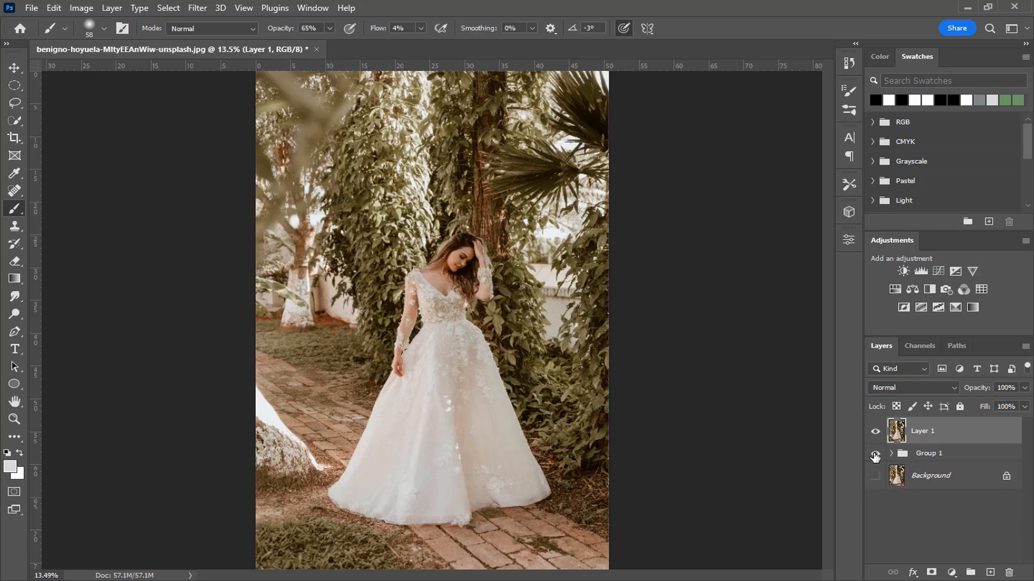
{"action": "left_click", "coordinate": [876, 454]}
- Convert the merged layer for Smart Filters and open it in the Camera Raw Filter
{"action": "left_click", "coordinate": [197, 7]}
{"action": "left_click", "coordinate": [221, 43]}
{"action": "left_click", "coordinate": [197, 7]}
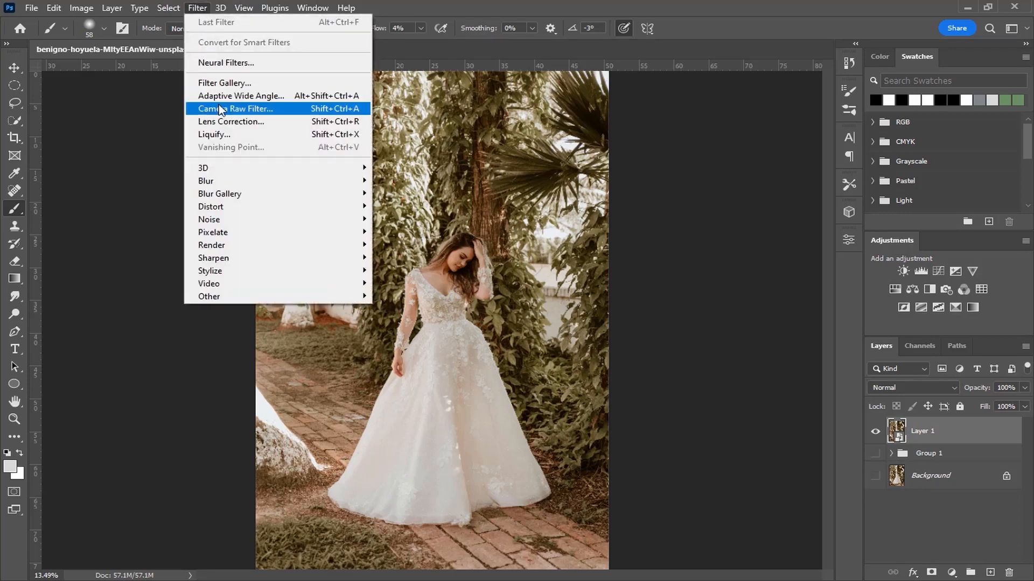
{"action": "left_click", "coordinate": [223, 108]}
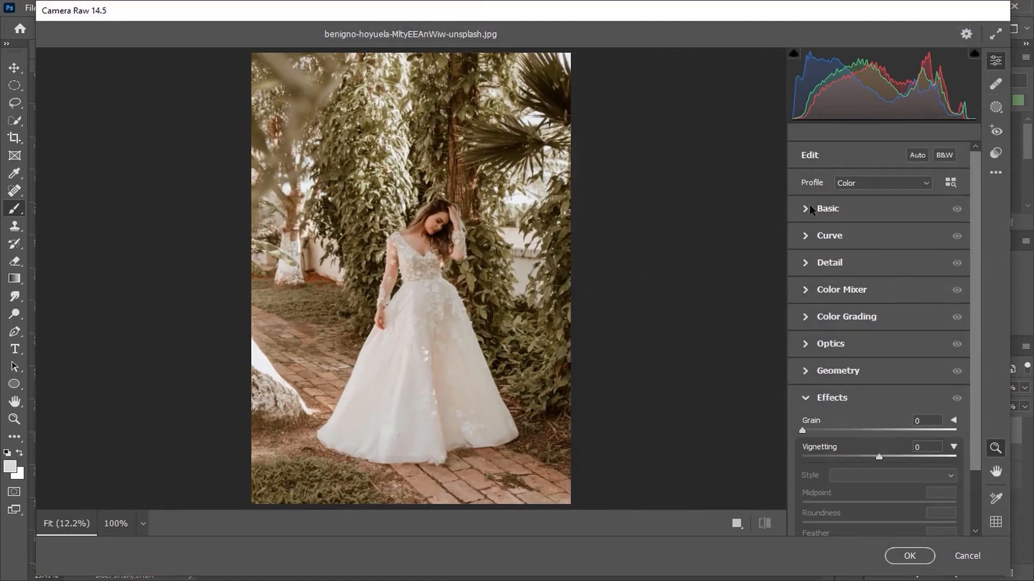
- Show the before and after views side by side, and set Temperature to -17 and Tint to +5
{"action": "left_click", "coordinate": [812, 210]}
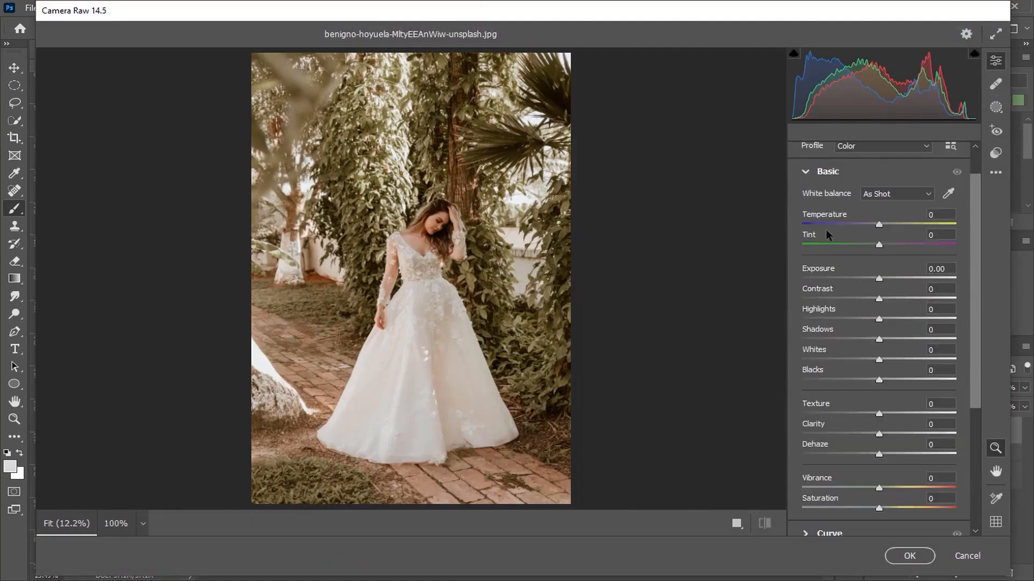
{"action": "left_click", "coordinate": [736, 522]}
{"action": "left_click_drag", "start_coordinate": [881, 231], "coordinate": [871, 228]}
{"action": "scroll", "coordinate": [732, 196], "scroll_direction": "up", "scroll_amount": 1}
{"action": "scroll", "coordinate": [732, 196], "scroll_direction": "up", "scroll_amount": 3}
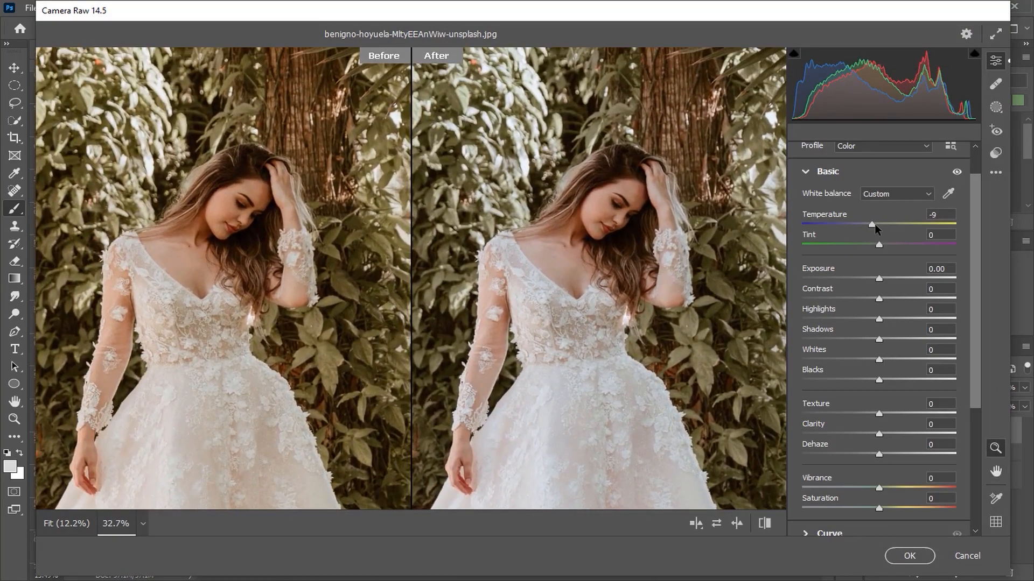
{"action": "mouse_move", "coordinate": [874, 225]}
{"action": "left_mouse_down"}
{"action": "mouse_move", "coordinate": [864, 222]}
{"action": "mouse_move", "coordinate": [890, 245]}
{"action": "mouse_move", "coordinate": [867, 225]}
{"action": "left_mouse_up"}
{"action": "scroll", "coordinate": [576, 295], "scroll_direction": "down", "scroll_amount": 3}
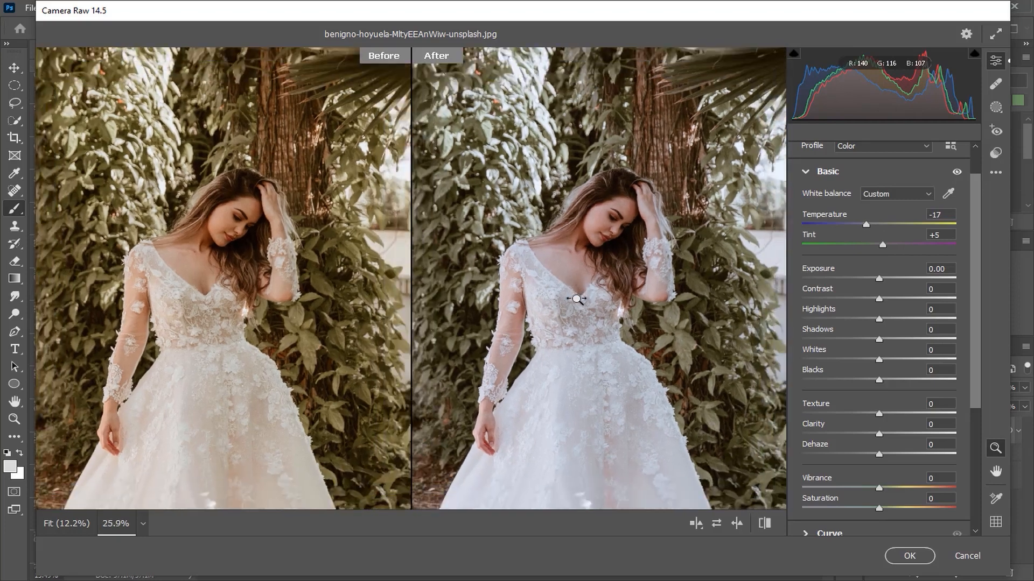
- Set Exposure to +0.20, Contrast to +7 and Highlights to -51
{"action": "left_click_drag", "start_coordinate": [881, 279], "coordinate": [837, 321]}
{"action": "scroll", "coordinate": [649, 386], "scroll_direction": "down", "scroll_amount": 2}
{"action": "key", "text": "space"}
{"action": "left_click_drag", "start_coordinate": [646, 397], "coordinate": [620, 305]}
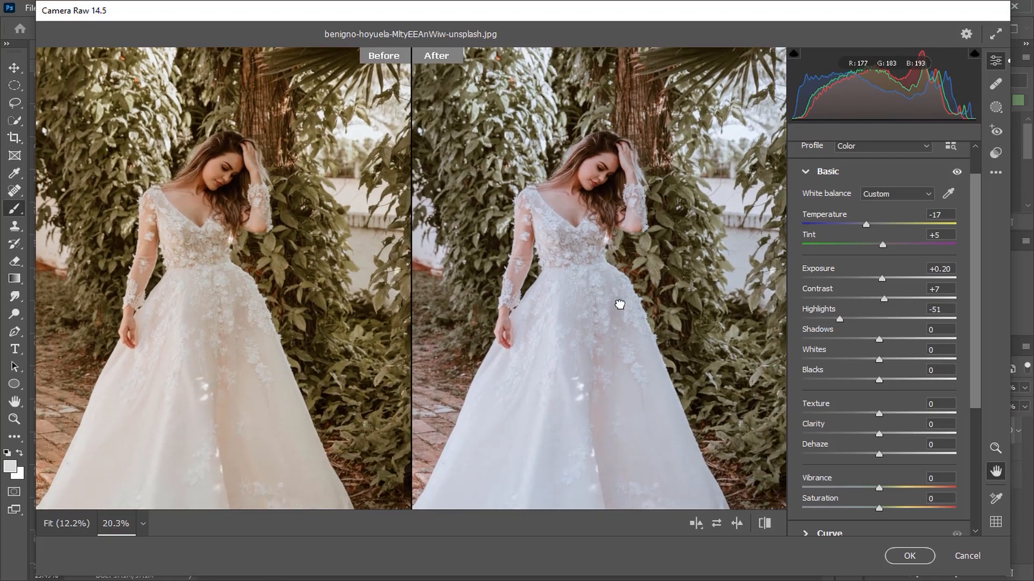
- Set Shadows to +15, Highlights to -79, Whites to -8 and Blacks to +6
{"action": "mouse_move", "coordinate": [883, 341]}
{"action": "left_mouse_down"}
{"action": "mouse_move", "coordinate": [935, 337]}
{"action": "mouse_move", "coordinate": [892, 343]}
{"action": "left_mouse_up"}
{"action": "left_click_drag", "start_coordinate": [839, 319], "coordinate": [821, 320]}
{"action": "left_click_drag", "start_coordinate": [889, 343], "coordinate": [887, 381]}
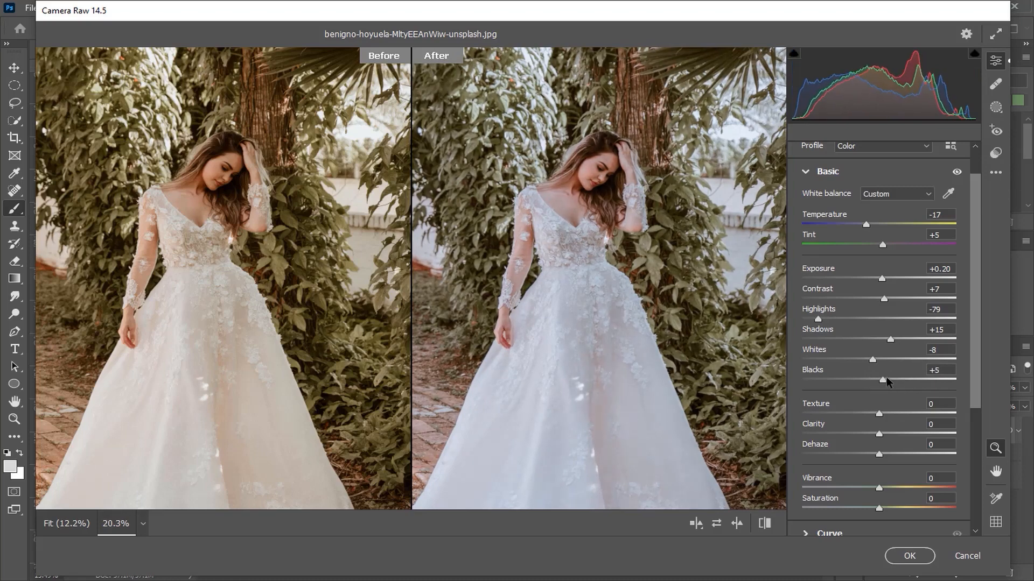
- Set Texture and Clarity to +10, Dehaze to +5 and Vibrance to +15
{"action": "type", "text": "10"}
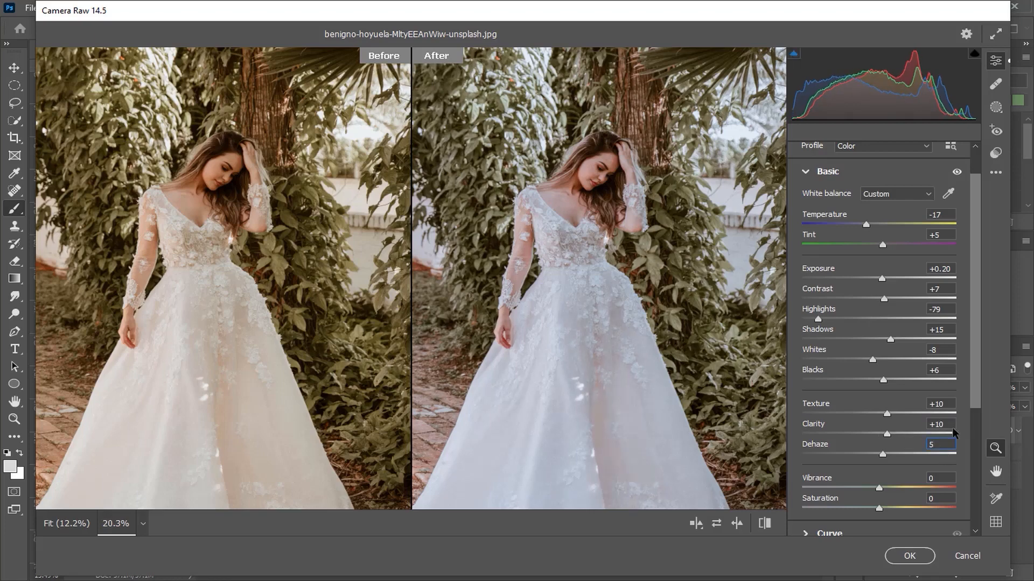
{"action": "key", "text": "Tab"}
{"action": "type", "text": "15"}
{"action": "key", "text": "Tab"}
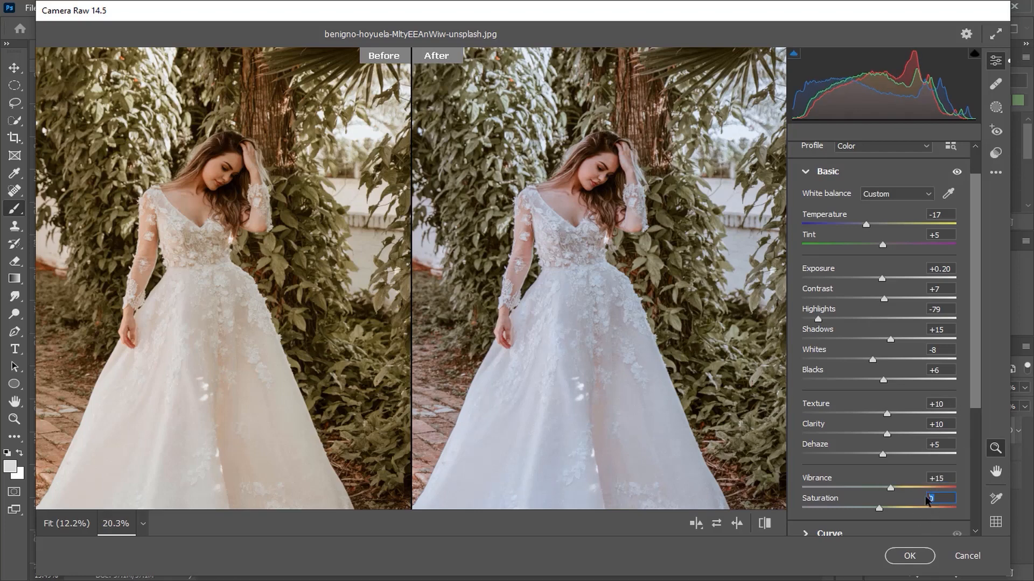
- Try Saturation at 20, settle on +10, and reduce Vibrance to +5
{"action": "type", "text": "20"}
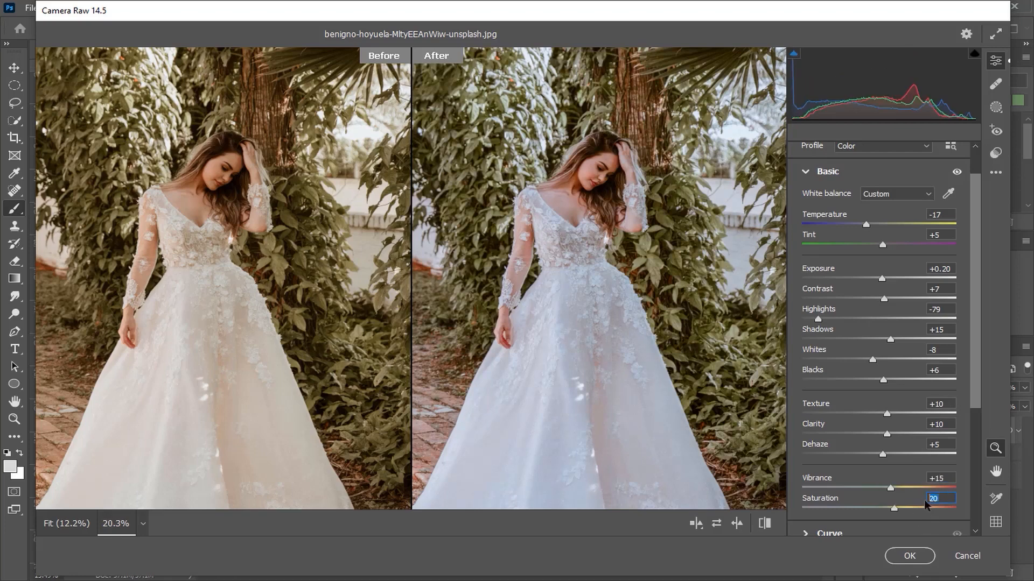
{"action": "type", "text": "10"}
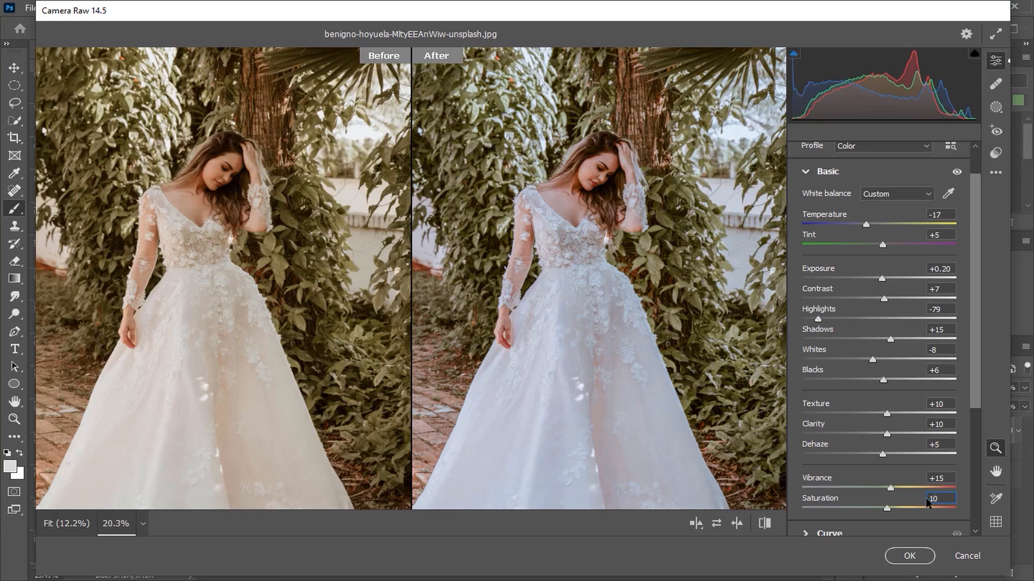
{"action": "left_click", "coordinate": [947, 478]}
{"action": "type", "text": "5"}
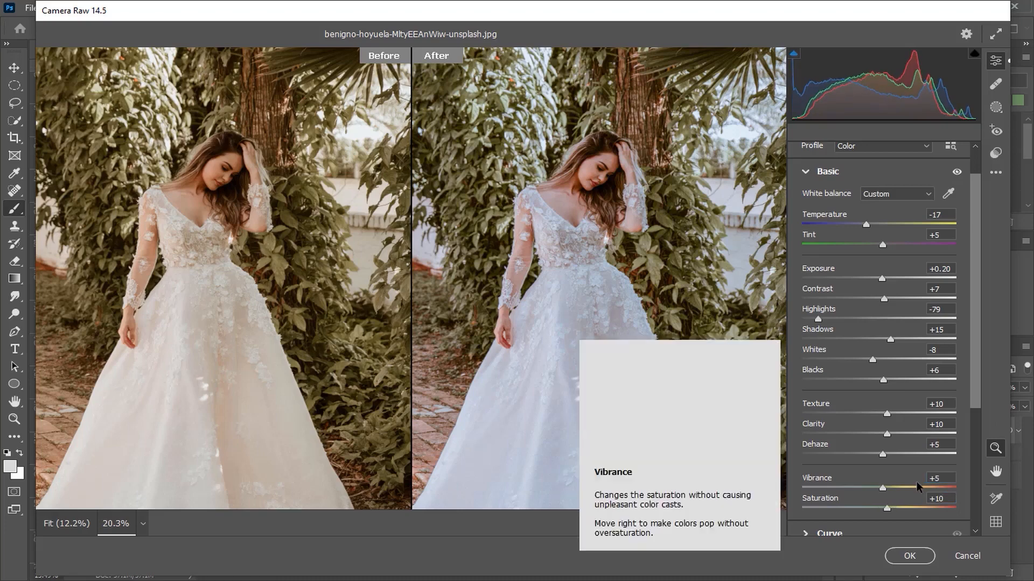
- Lower the luminance of the Reds to -39 in the Color Mixer
{"action": "left_click", "coordinate": [831, 173]}
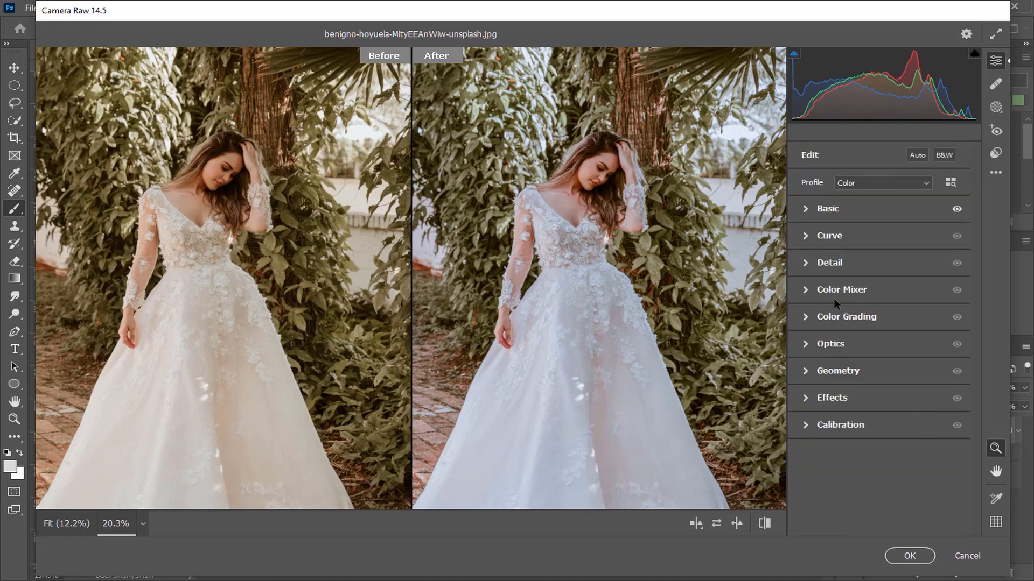
{"action": "left_click", "coordinate": [838, 293]}
{"action": "scroll", "coordinate": [661, 295], "scroll_direction": "down", "scroll_amount": 2}
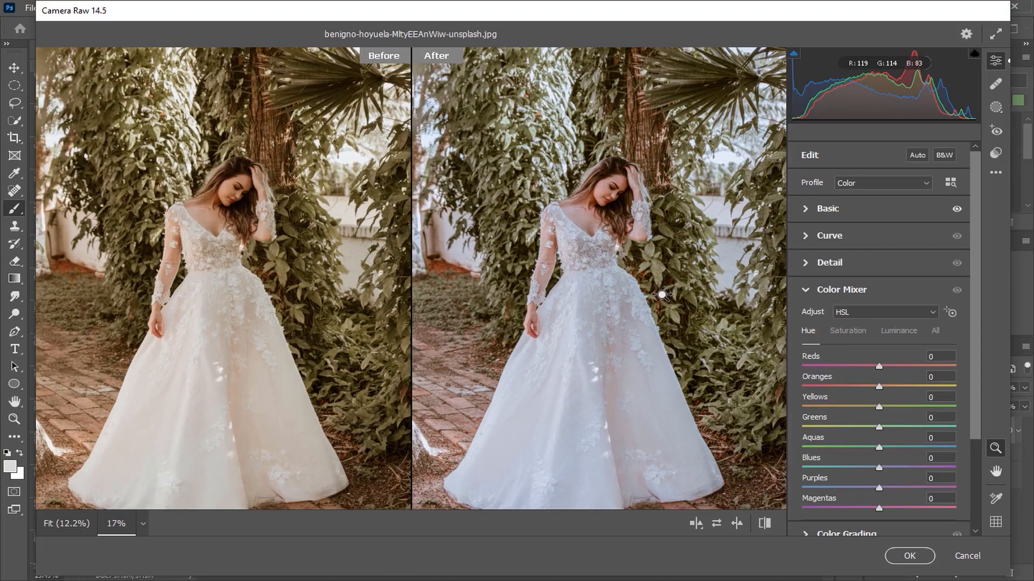
{"action": "left_click", "coordinate": [894, 331]}
{"action": "left_click_drag", "start_coordinate": [878, 366], "coordinate": [848, 366]}
{"action": "scroll", "coordinate": [624, 220], "scroll_direction": "up", "scroll_amount": 5}
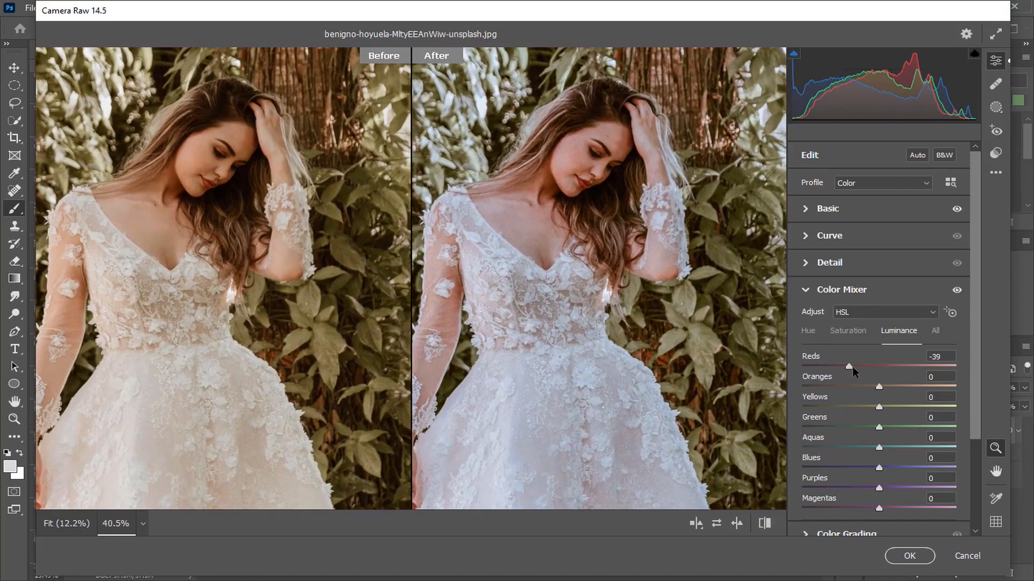
- Set the luminance of the Reds to -34, Oranges to -4 and Yellows to -33
{"action": "left_click_drag", "start_coordinate": [852, 367], "coordinate": [881, 390]}
{"action": "left_click_drag", "start_coordinate": [878, 407], "coordinate": [856, 408]}
{"action": "scroll", "coordinate": [719, 350], "scroll_direction": "down", "scroll_amount": 3}
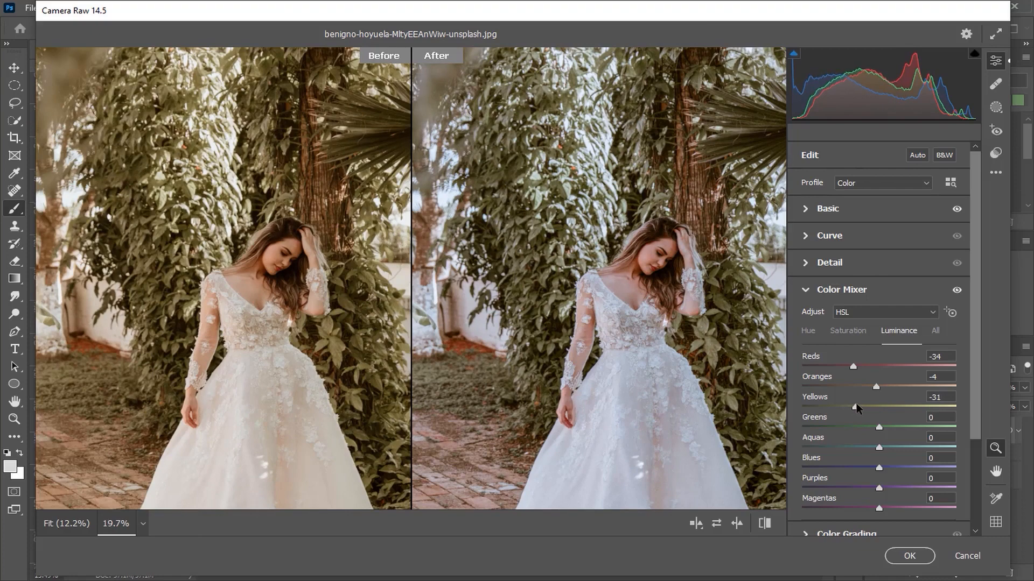
{"action": "scroll", "coordinate": [764, 361], "scroll_direction": "up", "scroll_amount": 1}
- Try the Greens luminance at +19, then darken the Greens to -50
{"action": "left_click_drag", "start_coordinate": [879, 428], "coordinate": [893, 427]}
{"action": "scroll", "coordinate": [759, 369], "scroll_direction": "up", "scroll_amount": 3}
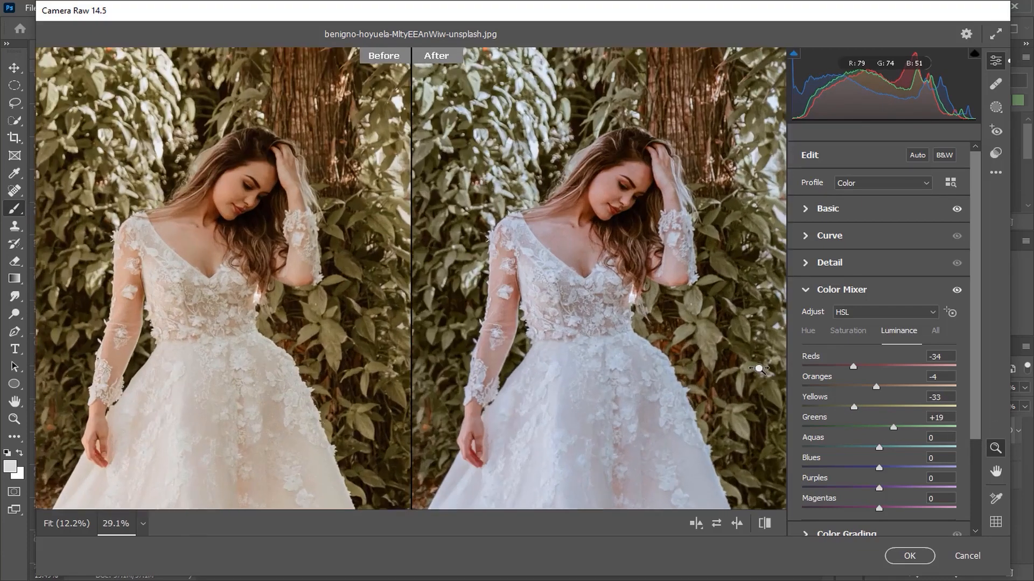
{"action": "scroll", "coordinate": [759, 369], "scroll_direction": "up", "scroll_amount": 2}
{"action": "left_click_drag", "start_coordinate": [893, 427], "coordinate": [848, 429]}
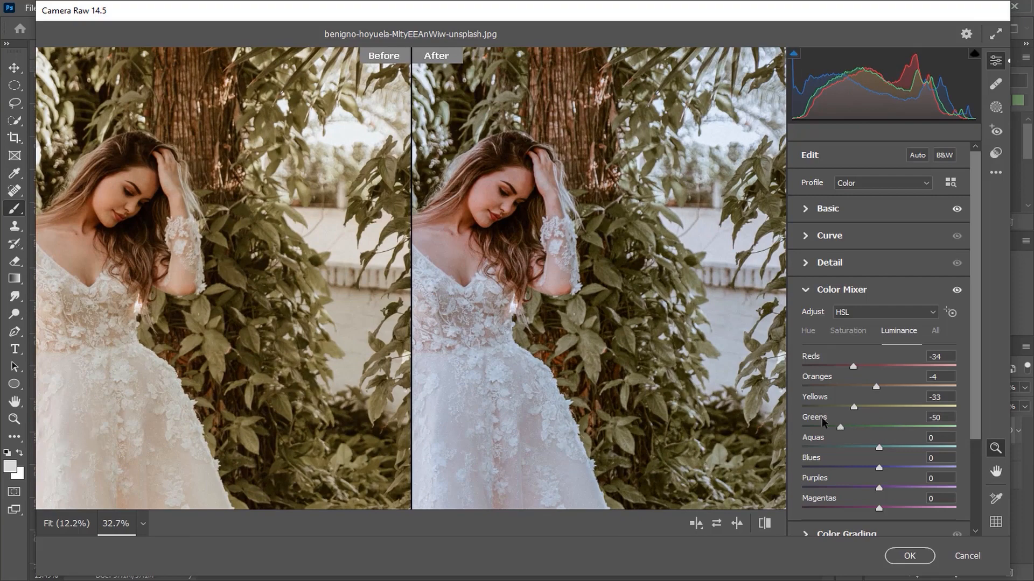
- Set the luminance of the Aquas to -7, Blues to +10 and Purples to -1
{"action": "scroll", "coordinate": [638, 388], "scroll_direction": "down", "scroll_amount": 7}
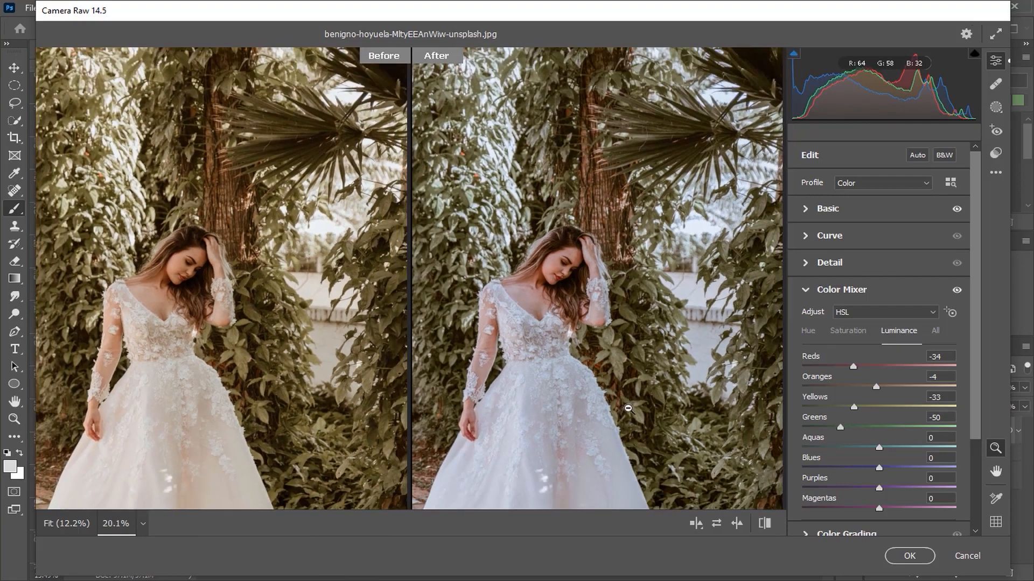
{"action": "key", "text": "space"}
{"action": "left_click_drag", "start_coordinate": [625, 407], "coordinate": [632, 362]}
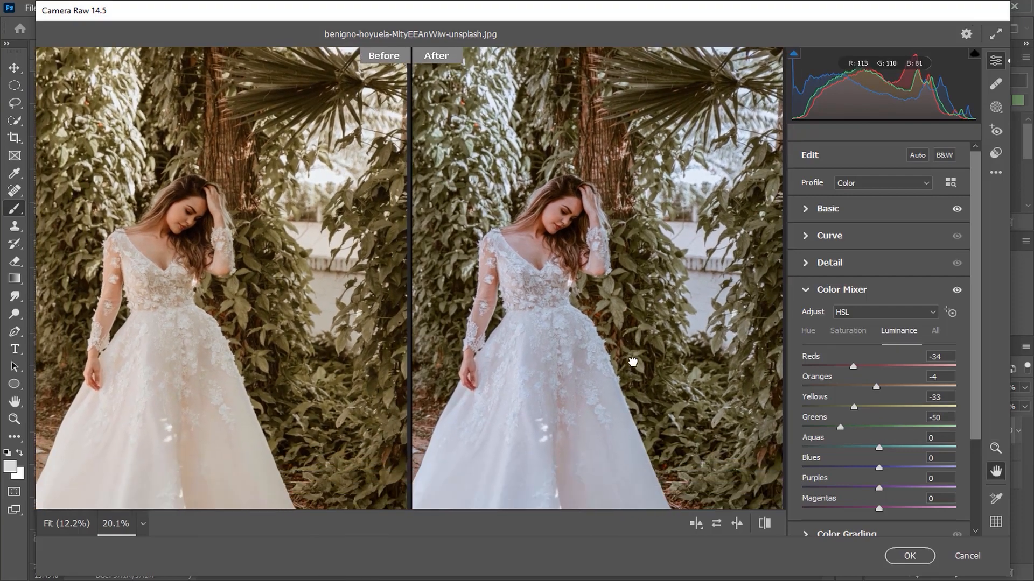
{"action": "mouse_move", "coordinate": [882, 451]}
{"action": "left_mouse_down"}
{"action": "mouse_move", "coordinate": [958, 469]}
{"action": "mouse_move", "coordinate": [856, 471]}
{"action": "mouse_move", "coordinate": [880, 470]}
{"action": "left_mouse_up"}
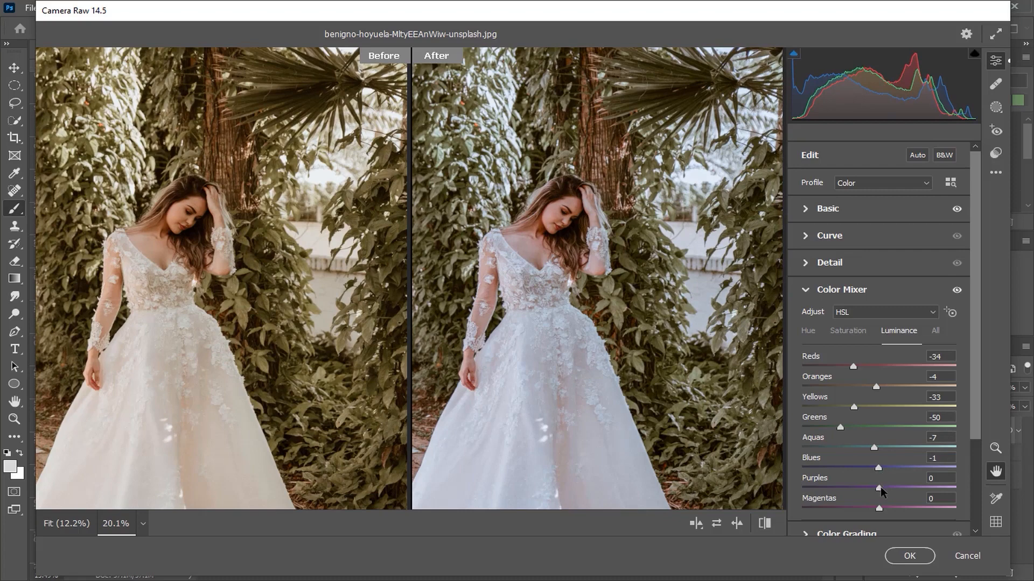
{"action": "mouse_move", "coordinate": [878, 471]}
{"action": "left_mouse_down"}
{"action": "mouse_move", "coordinate": [897, 470]}
{"action": "mouse_move", "coordinate": [875, 489]}
{"action": "mouse_move", "coordinate": [890, 489]}
{"action": "mouse_move", "coordinate": [833, 487]}
{"action": "mouse_move", "coordinate": [899, 487]}
{"action": "mouse_move", "coordinate": [880, 485]}
{"action": "left_mouse_up"}
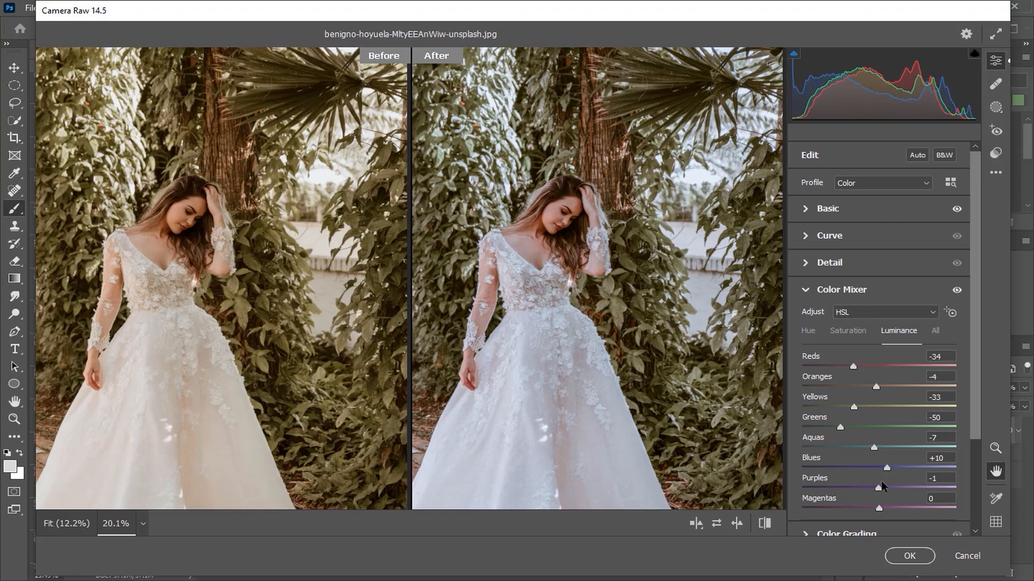
- Shift the Color Mixer hue of the Yellows to about +43 and Greens to about +68, and lower the Aquas hue
{"action": "left_click", "coordinate": [808, 331]}
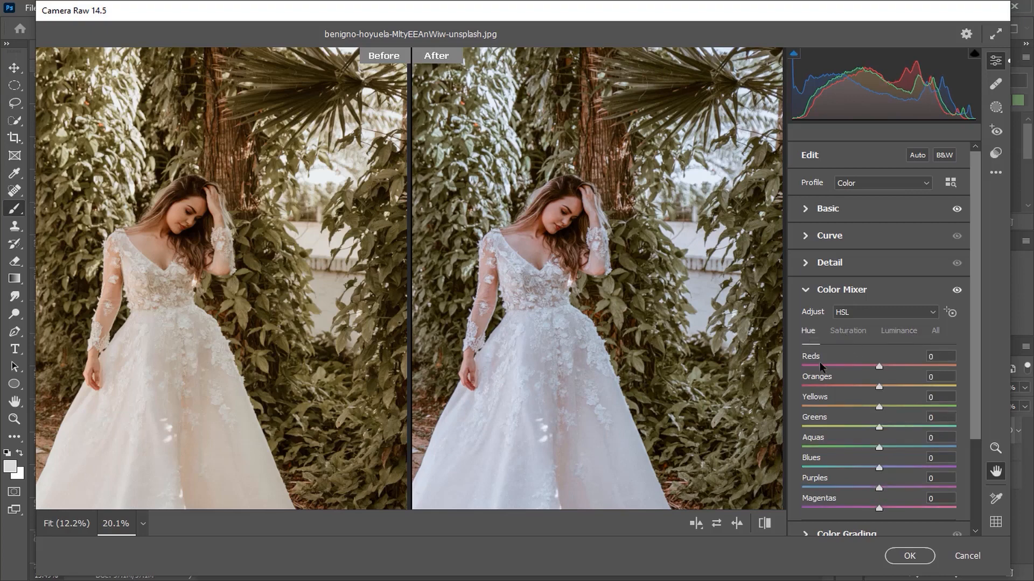
{"action": "left_click_drag", "start_coordinate": [879, 427], "coordinate": [925, 433]}
{"action": "left_click_drag", "start_coordinate": [880, 407], "coordinate": [915, 422]}
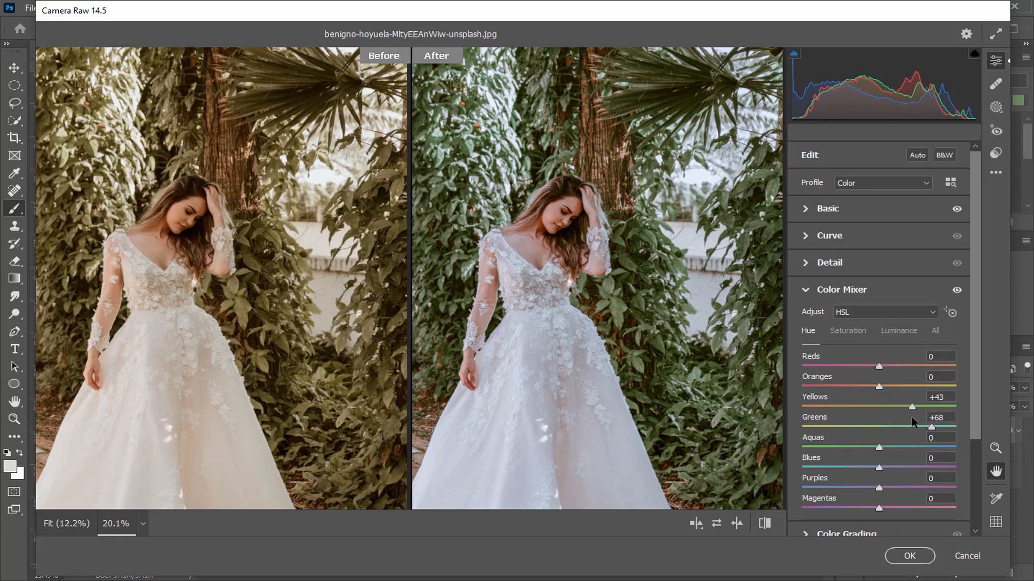
{"action": "mouse_move", "coordinate": [911, 423]}
{"action": "left_mouse_down"}
{"action": "mouse_move", "coordinate": [936, 423]}
{"action": "mouse_move", "coordinate": [924, 423]}
{"action": "left_mouse_up"}
{"action": "left_click_drag", "start_coordinate": [879, 451], "coordinate": [858, 453]}
{"action": "left_click", "coordinate": [822, 298]}
- Set the parametric Curve to Highlights +4, Lights -7, Darks -7 and Shadows -18
{"action": "left_click", "coordinate": [829, 237]}
{"action": "scroll", "coordinate": [663, 320], "scroll_direction": "down", "scroll_amount": 1}
{"action": "scroll", "coordinate": [664, 320], "scroll_direction": "down", "scroll_amount": 2}
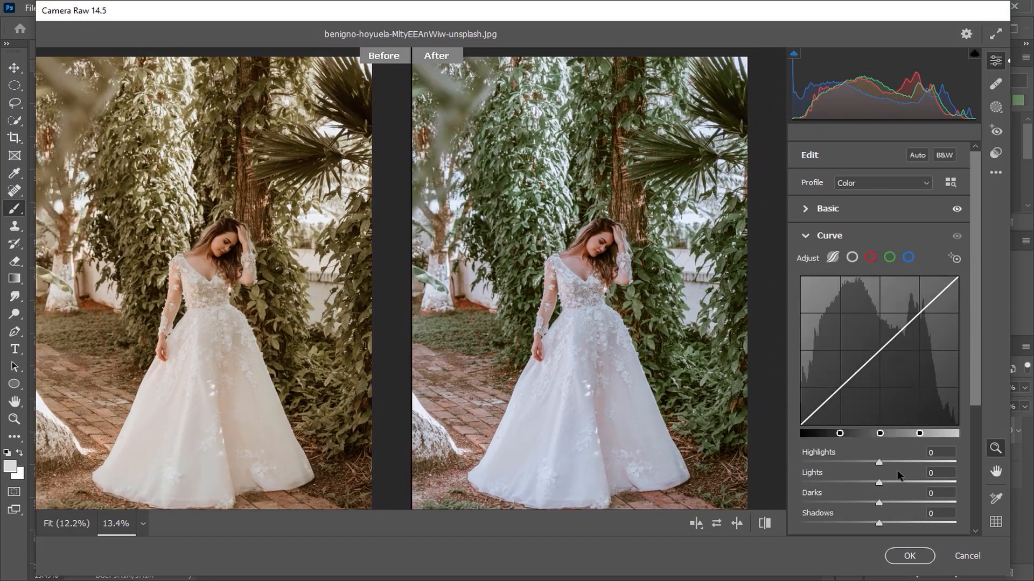
{"action": "left_click_drag", "start_coordinate": [882, 464], "coordinate": [873, 502]}
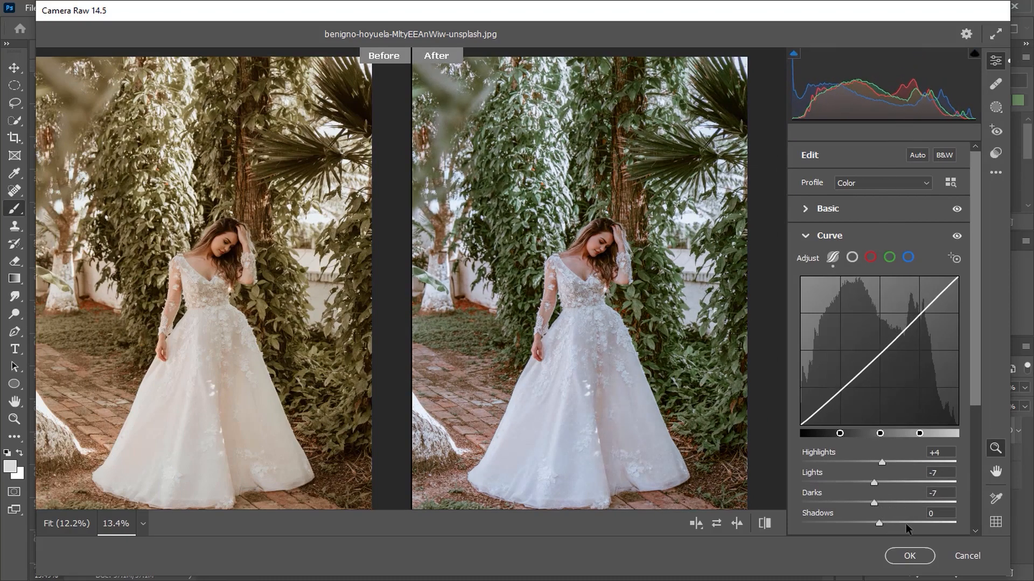
{"action": "mouse_move", "coordinate": [878, 523]}
{"action": "left_mouse_down"}
{"action": "mouse_move", "coordinate": [852, 523]}
{"action": "mouse_move", "coordinate": [863, 522]}
{"action": "left_mouse_up"}
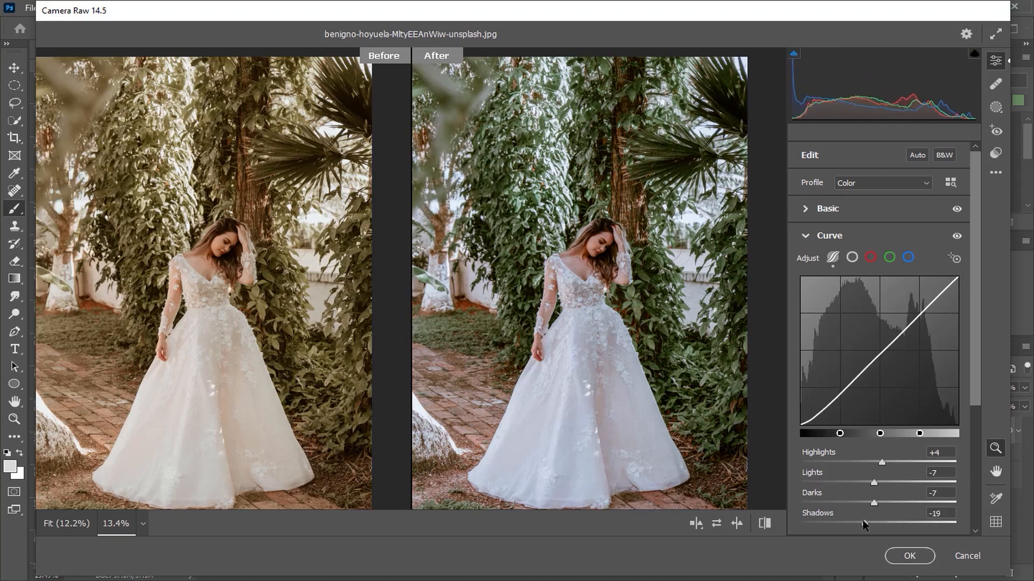
{"action": "left_click", "coordinate": [812, 231]}
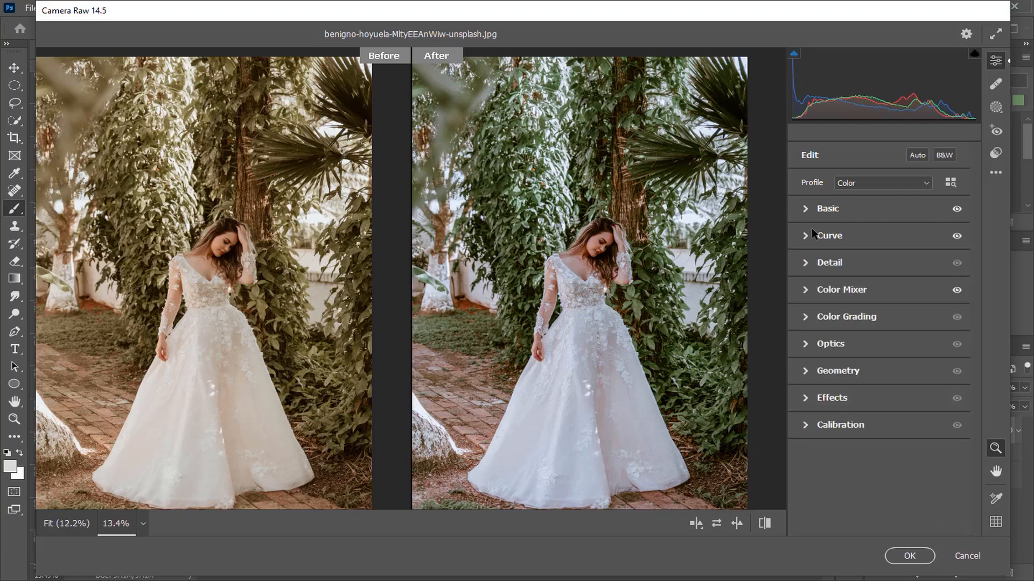
- In Calibration, set the Blue Primary saturation to +11, raise the Green Primary saturation and fine-tune the Red Primary saturation
{"action": "left_click", "coordinate": [827, 428]}
{"action": "mouse_move", "coordinate": [881, 523]}
{"action": "left_mouse_down"}
{"action": "mouse_move", "coordinate": [934, 528]}
{"action": "mouse_move", "coordinate": [881, 531]}
{"action": "mouse_move", "coordinate": [898, 534]}
{"action": "left_mouse_up"}
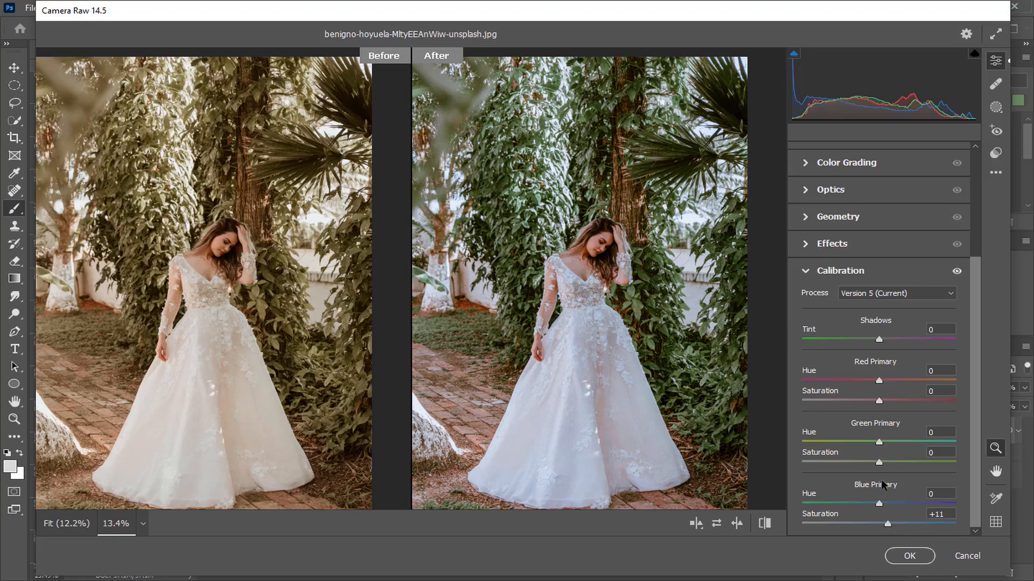
{"action": "left_click_drag", "start_coordinate": [879, 466], "coordinate": [901, 469]}
{"action": "mouse_move", "coordinate": [878, 401]}
{"action": "left_mouse_down"}
{"action": "mouse_move", "coordinate": [970, 408]}
{"action": "mouse_move", "coordinate": [880, 405]}
{"action": "left_mouse_up"}
{"action": "left_click", "coordinate": [764, 525]}
{"action": "left_click", "coordinate": [765, 527]}
{"action": "left_click", "coordinate": [833, 276]}
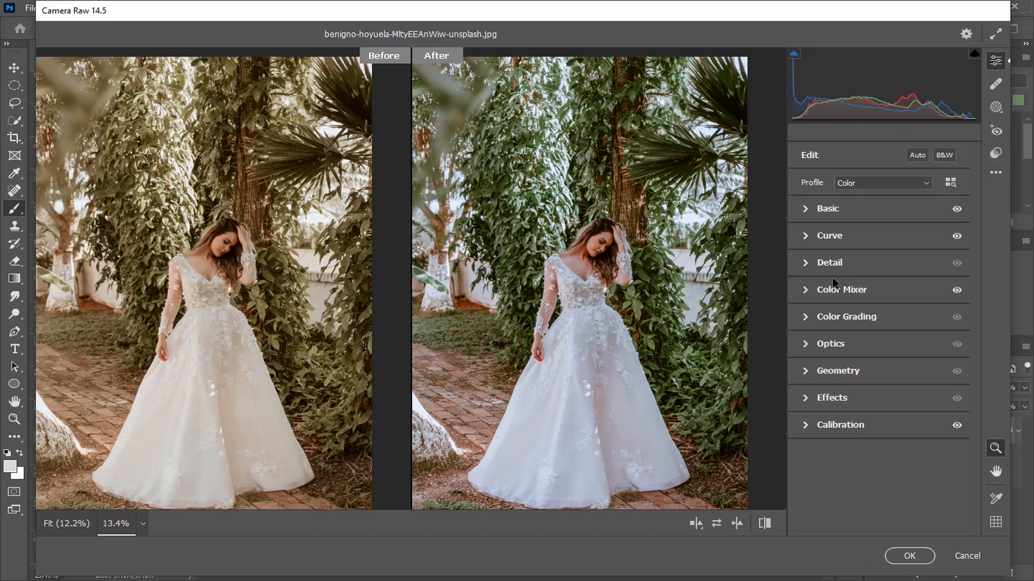
- Set the Optics Vignette to -86, adjust its midpoint, and ease the vignette slightly
{"action": "left_click", "coordinate": [831, 340]}
{"action": "left_click_drag", "start_coordinate": [879, 402], "coordinate": [814, 413]}
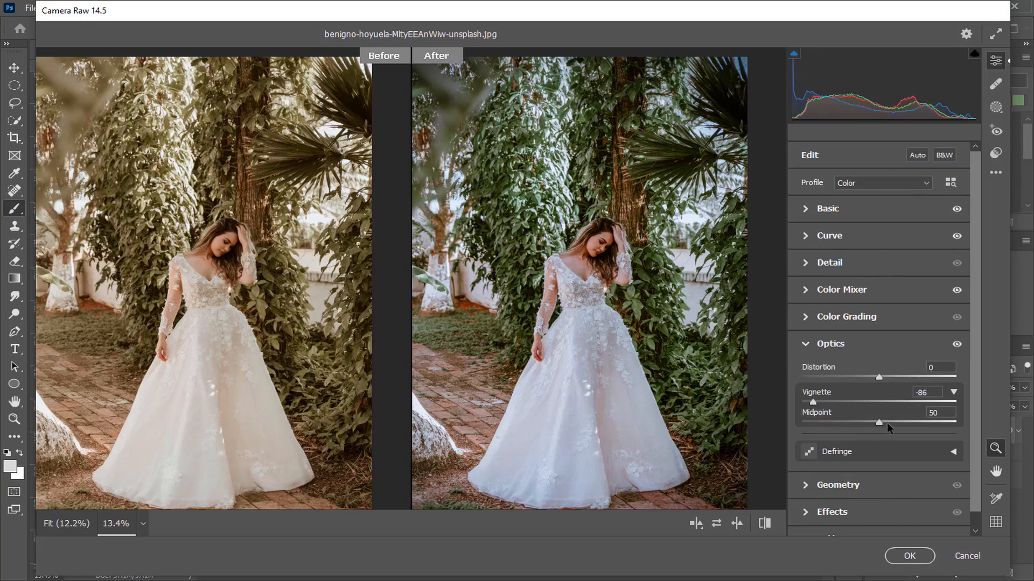
{"action": "mouse_move", "coordinate": [869, 428]}
{"action": "left_mouse_down"}
{"action": "mouse_move", "coordinate": [803, 428]}
{"action": "mouse_move", "coordinate": [878, 427]}
{"action": "left_mouse_up"}
{"action": "mouse_move", "coordinate": [816, 405]}
{"action": "left_mouse_down"}
{"action": "mouse_move", "coordinate": [793, 410]}
{"action": "mouse_move", "coordinate": [822, 413]}
{"action": "left_mouse_up"}
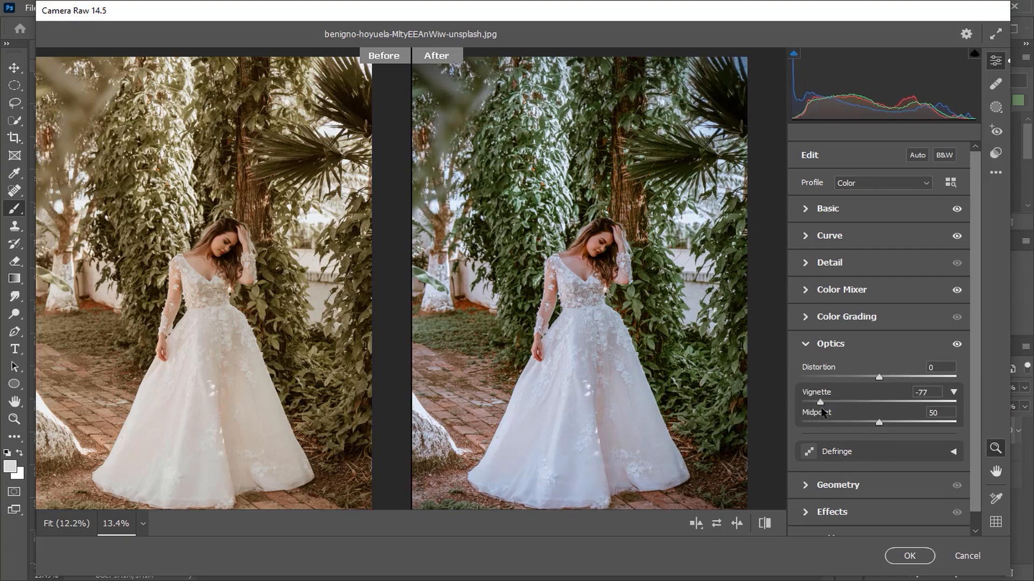
{"action": "left_click", "coordinate": [813, 351]}
- Compare the photo with and without the color grade, and apply the Camera Raw Filter
{"action": "left_click", "coordinate": [770, 524]}
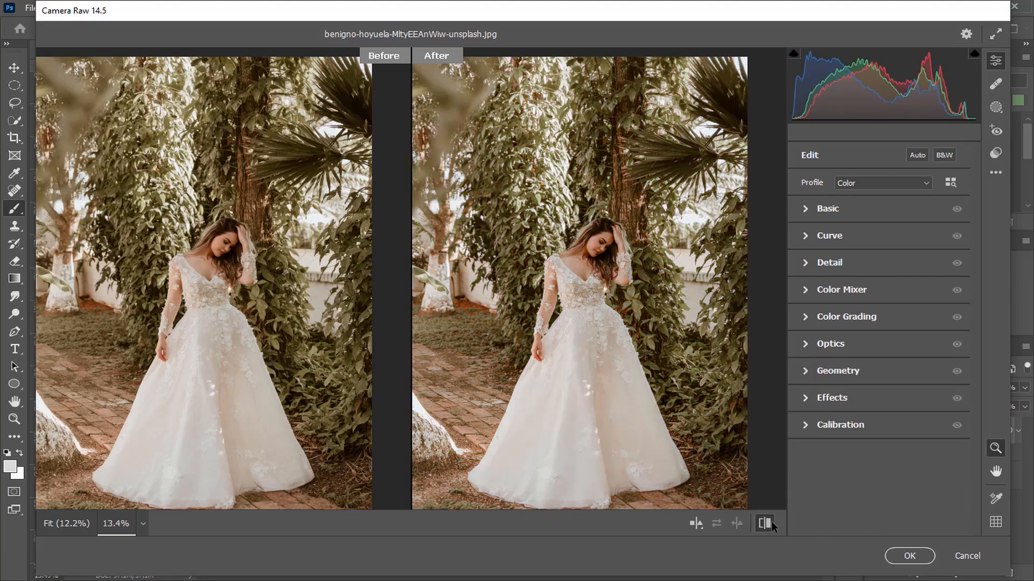
{"action": "left_click", "coordinate": [771, 521]}
{"action": "left_click", "coordinate": [909, 555]}
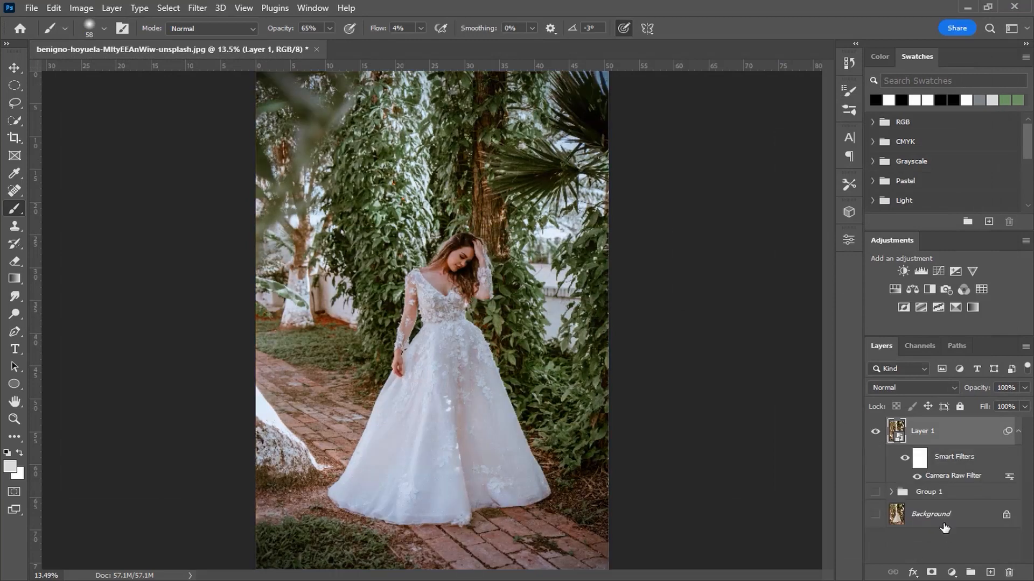
- Stamp all visible layers into a new top layer and hide Layer 1 beneath it
{"action": "key", "text": "ctrl+shift+alt+e"}
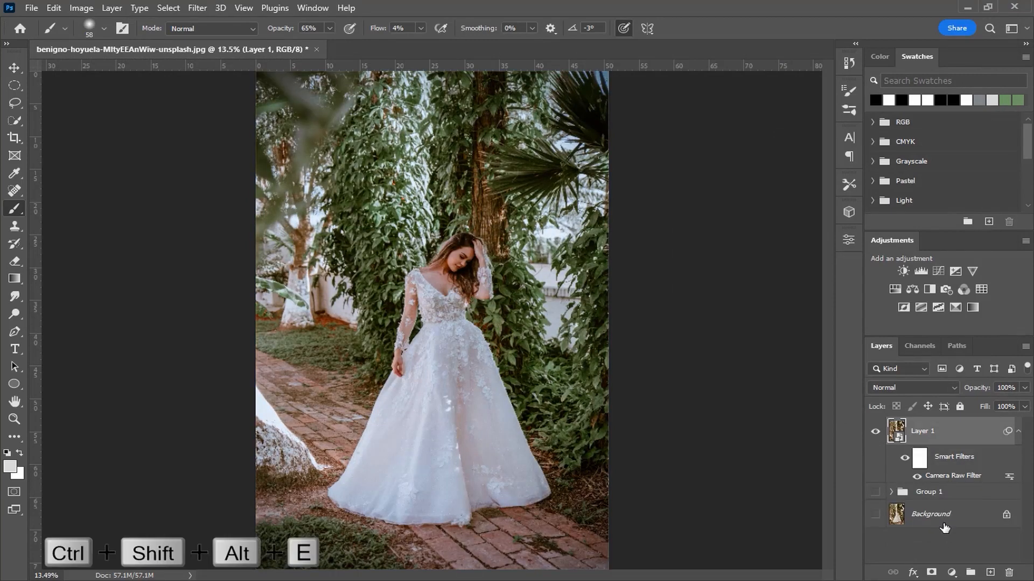
{"action": "left_click", "coordinate": [875, 462]}
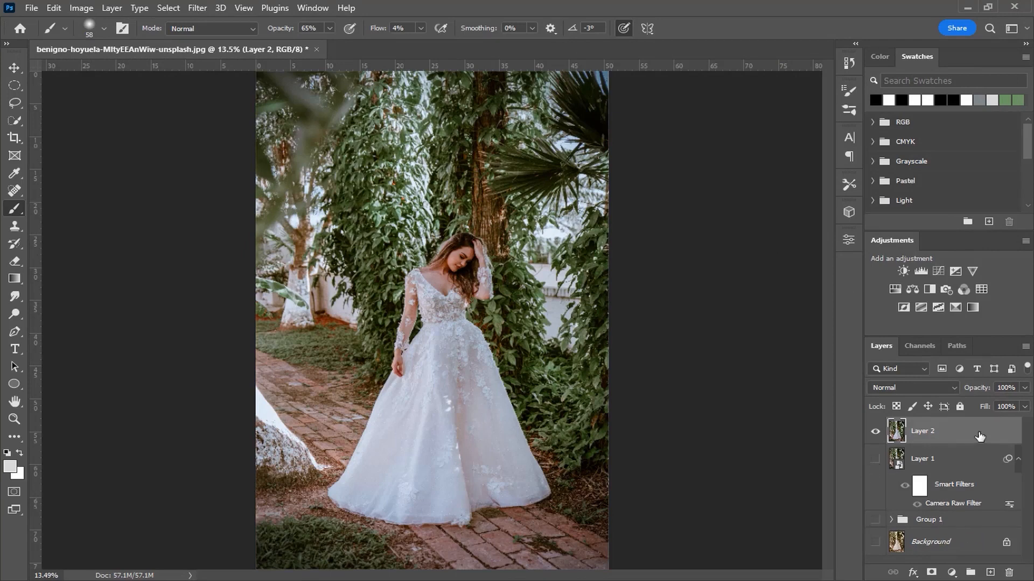
- Select the bride on the stamped layer with Select Subject
{"action": "left_click", "coordinate": [15, 122]}
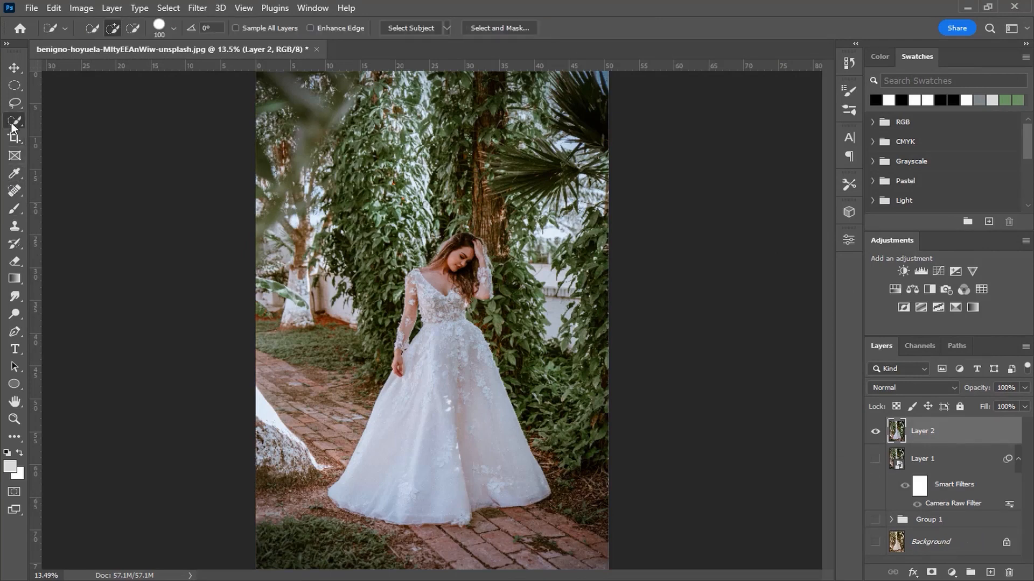
{"action": "left_click", "coordinate": [400, 29]}
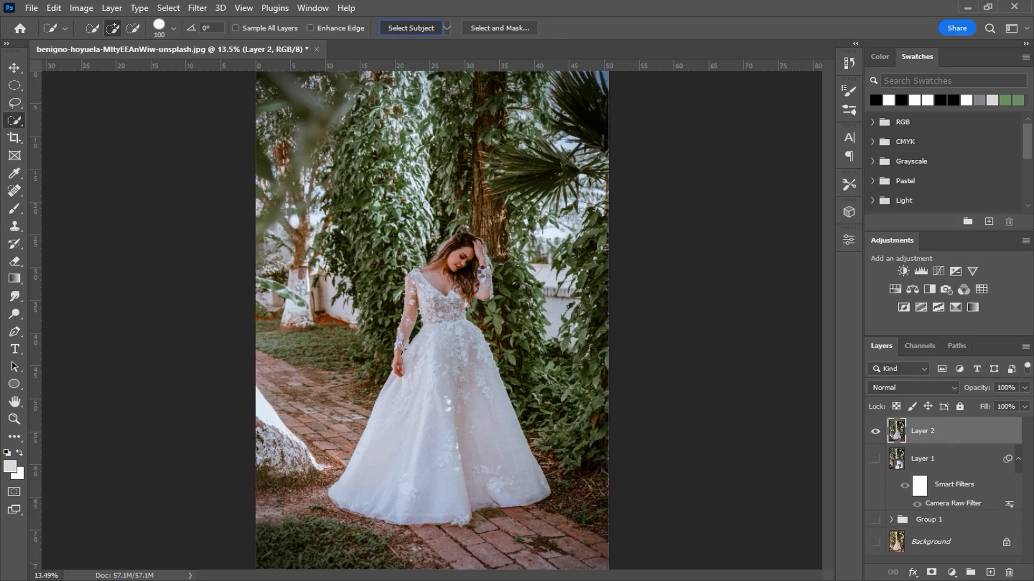
- Refine the selection around the bride's hair and raised arm with the Lasso tool
{"action": "key", "text": "l"}
{"action": "scroll", "coordinate": [483, 276], "scroll_direction": "up", "scroll_amount": 5}
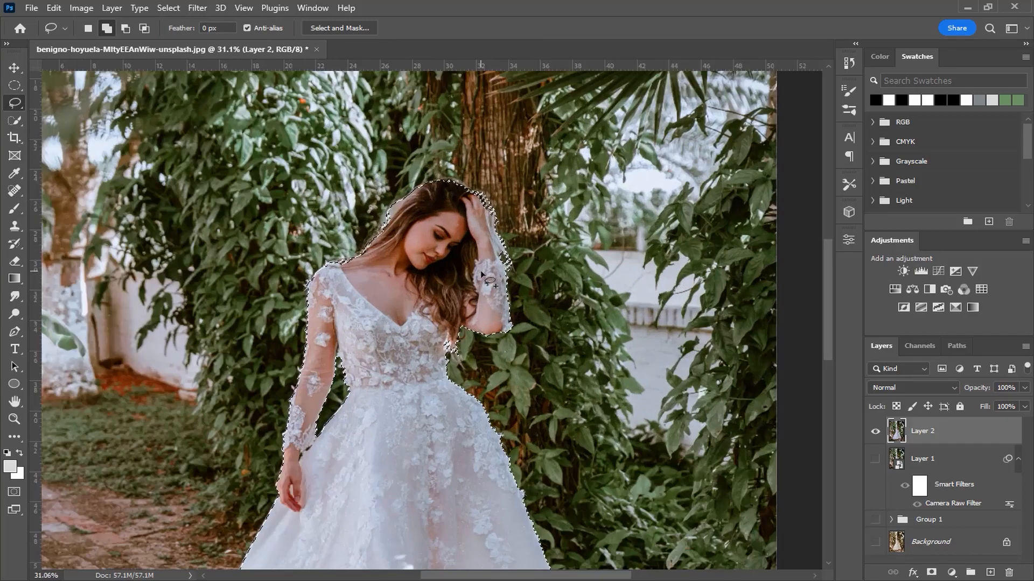
{"action": "scroll", "coordinate": [483, 276], "scroll_direction": "up", "scroll_amount": 5}
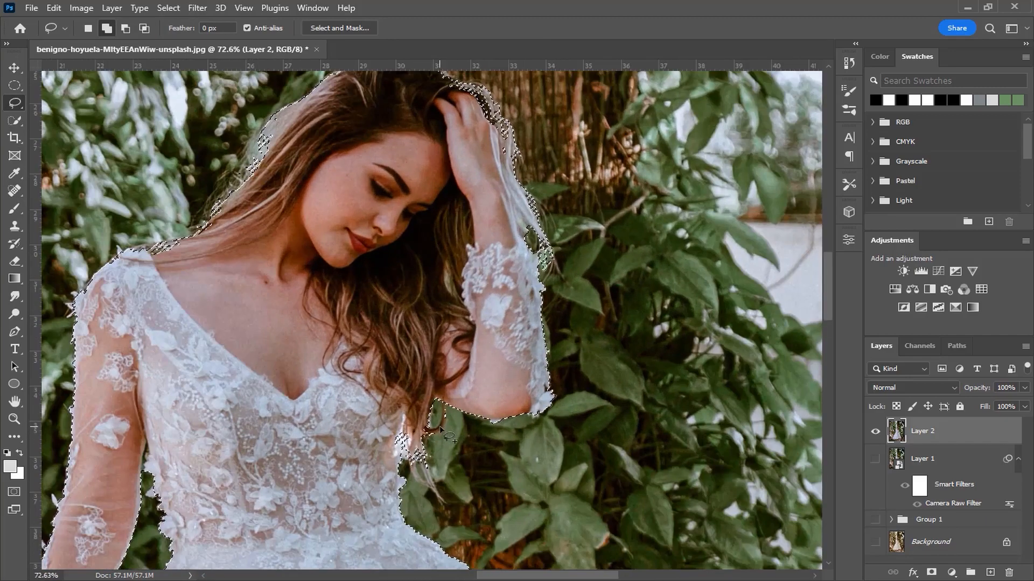
{"action": "scroll", "coordinate": [468, 390], "scroll_direction": "down", "scroll_amount": 2}
{"action": "mouse_move", "coordinate": [380, 373]}
{"action": "left_mouse_down"}
{"action": "mouse_move", "coordinate": [437, 422]}
{"action": "mouse_move", "coordinate": [434, 447]}
{"action": "mouse_move", "coordinate": [453, 475]}
{"action": "mouse_move", "coordinate": [470, 468]}
{"action": "mouse_move", "coordinate": [456, 404]}
{"action": "left_mouse_up"}
{"action": "left_click_drag", "start_coordinate": [456, 364], "coordinate": [420, 464]}
{"action": "mouse_move", "coordinate": [503, 302]}
{"action": "left_mouse_down"}
{"action": "mouse_move", "coordinate": [532, 261]}
{"action": "mouse_move", "coordinate": [523, 213]}
{"action": "mouse_move", "coordinate": [421, 152]}
{"action": "mouse_move", "coordinate": [437, 266]}
{"action": "left_mouse_up"}
{"action": "mouse_move", "coordinate": [354, 319]}
{"action": "left_mouse_down"}
{"action": "mouse_move", "coordinate": [440, 295]}
{"action": "mouse_move", "coordinate": [522, 256]}
{"action": "left_mouse_up"}
{"action": "left_click_drag", "start_coordinate": [451, 164], "coordinate": [393, 309]}
{"action": "left_click_drag", "start_coordinate": [376, 351], "coordinate": [418, 328]}
{"action": "mouse_move", "coordinate": [413, 258]}
{"action": "left_mouse_down"}
{"action": "mouse_move", "coordinate": [347, 264]}
{"action": "mouse_move", "coordinate": [376, 268]}
{"action": "left_mouse_up"}
{"action": "left_click_drag", "start_coordinate": [373, 351], "coordinate": [446, 297]}
{"action": "mouse_move", "coordinate": [480, 228]}
{"action": "left_mouse_down"}
{"action": "mouse_move", "coordinate": [451, 211]}
{"action": "mouse_move", "coordinate": [479, 228]}
{"action": "left_mouse_up"}
- Add the missed lace flowers along the shoulder and outer sleeve of the lowered arm to the selection
{"action": "scroll", "coordinate": [385, 232], "scroll_direction": "up", "scroll_amount": 3}
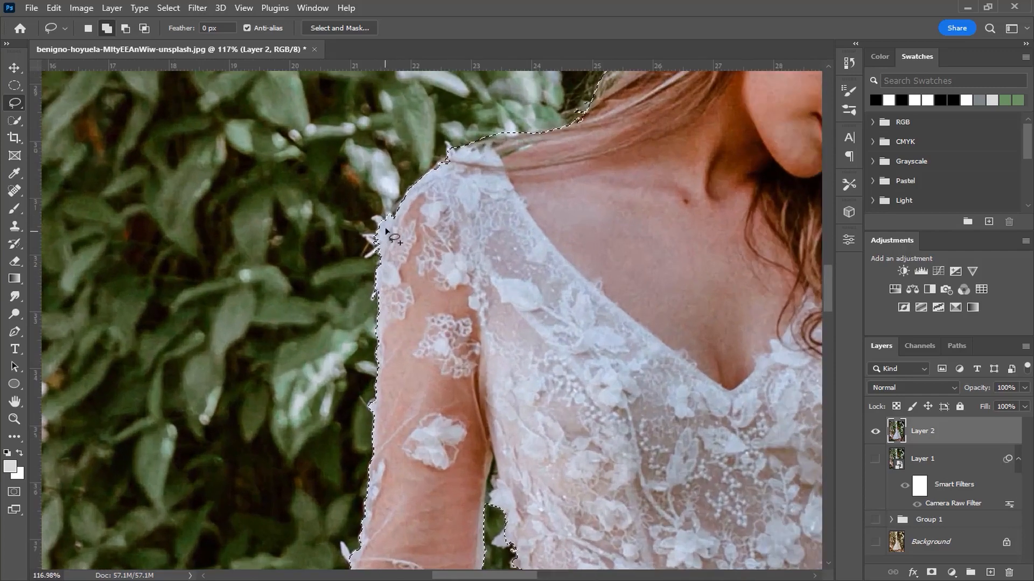
{"action": "mouse_move", "coordinate": [394, 218]}
{"action": "left_mouse_down"}
{"action": "mouse_move", "coordinate": [374, 216]}
{"action": "mouse_move", "coordinate": [382, 228]}
{"action": "mouse_move", "coordinate": [367, 235]}
{"action": "mouse_move", "coordinate": [395, 258]}
{"action": "left_mouse_up"}
{"action": "left_click_drag", "start_coordinate": [425, 295], "coordinate": [393, 214]}
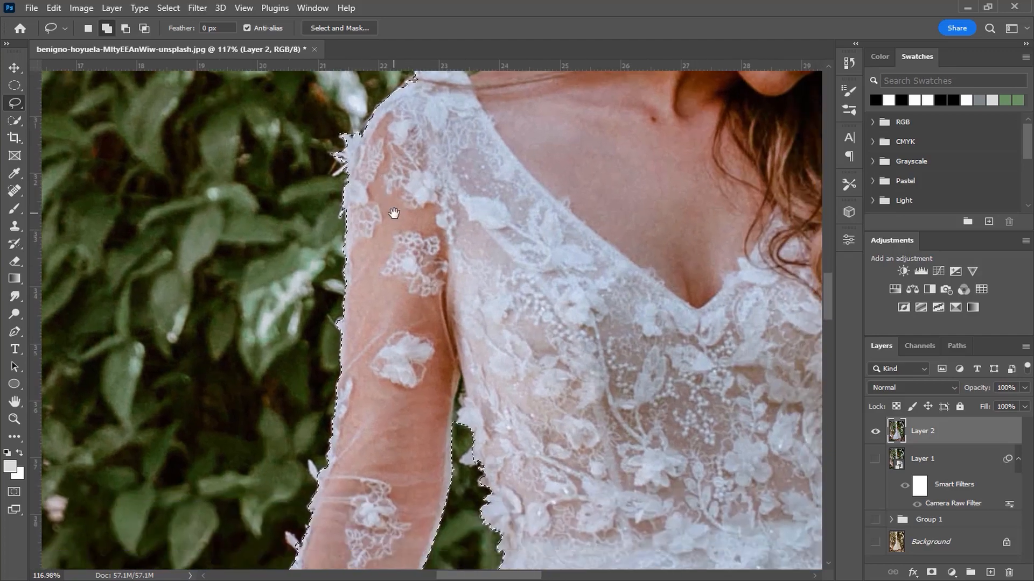
{"action": "left_click_drag", "start_coordinate": [427, 348], "coordinate": [429, 248]}
{"action": "left_click_drag", "start_coordinate": [412, 393], "coordinate": [458, 285]}
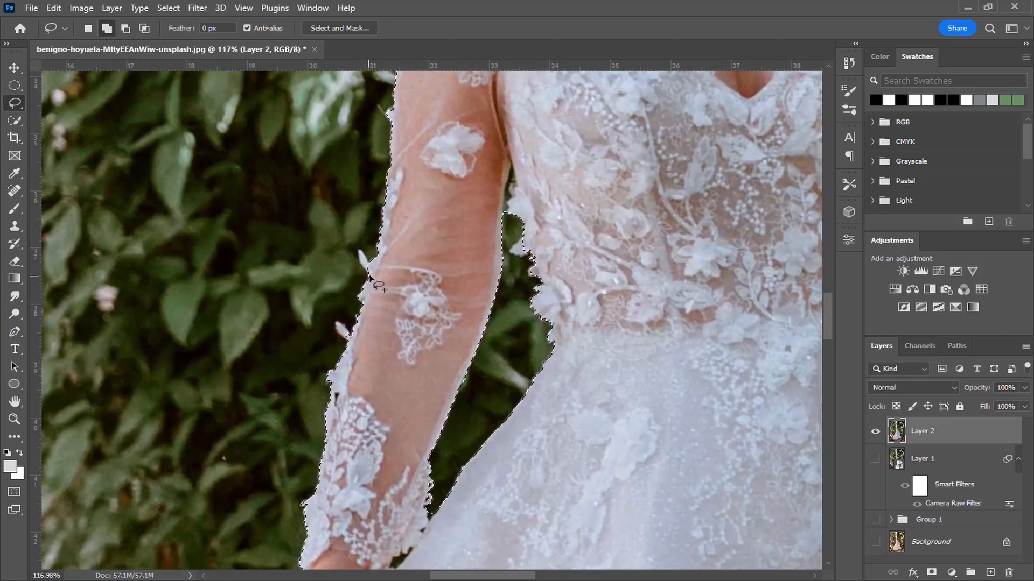
{"action": "mouse_move", "coordinate": [368, 265]}
{"action": "left_mouse_down"}
{"action": "mouse_move", "coordinate": [359, 250]}
{"action": "mouse_move", "coordinate": [370, 266]}
{"action": "left_mouse_up"}
{"action": "left_click_drag", "start_coordinate": [388, 316], "coordinate": [438, 259]}
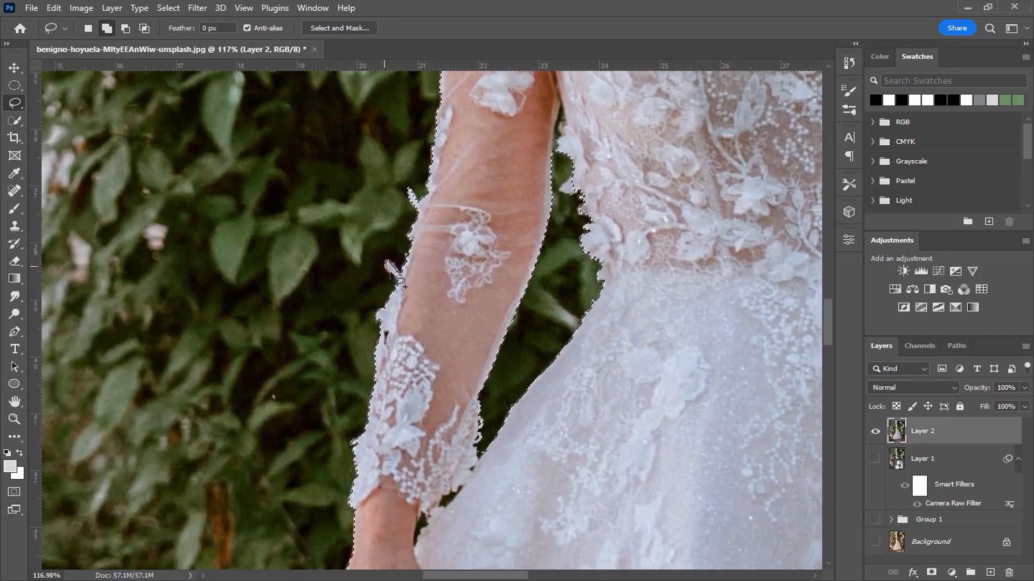
{"action": "left_click_drag", "start_coordinate": [442, 362], "coordinate": [446, 331]}
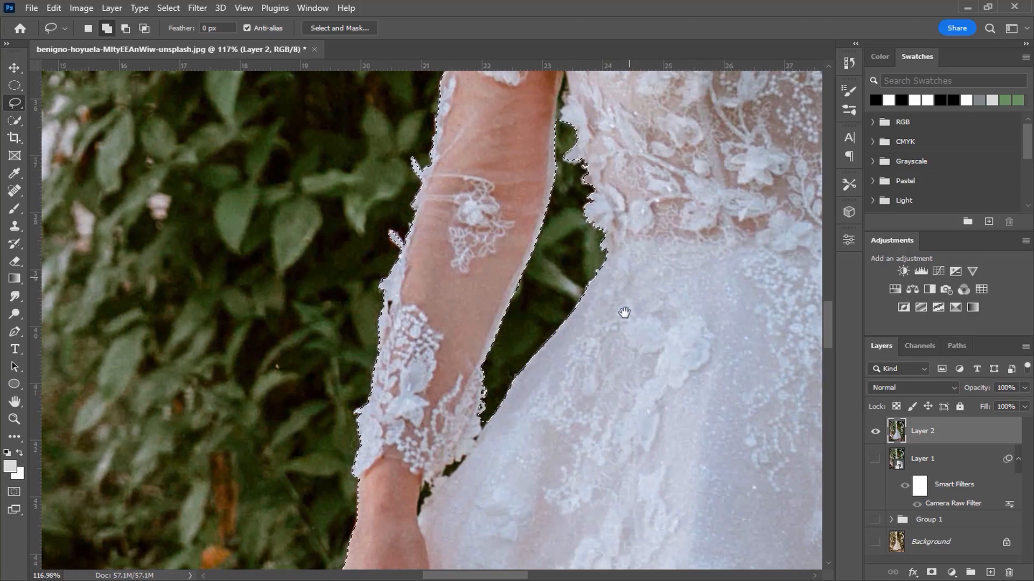
- Subtract the small background gaps between the lowered wrist's lace cuff and the skirt from the selection
{"action": "left_click_drag", "start_coordinate": [627, 292], "coordinate": [692, 173]}
{"action": "left_click_drag", "start_coordinate": [509, 313], "coordinate": [507, 293]}
{"action": "scroll", "coordinate": [507, 293], "scroll_direction": "up", "scroll_amount": 5}
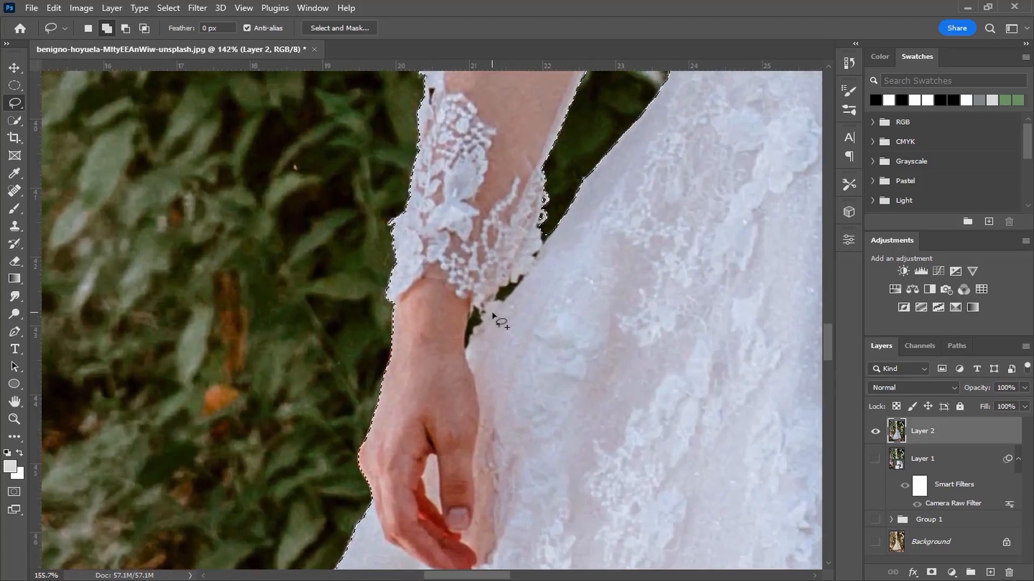
{"action": "scroll", "coordinate": [507, 293], "scroll_direction": "up", "scroll_amount": 1}
{"action": "key", "text": "alt"}
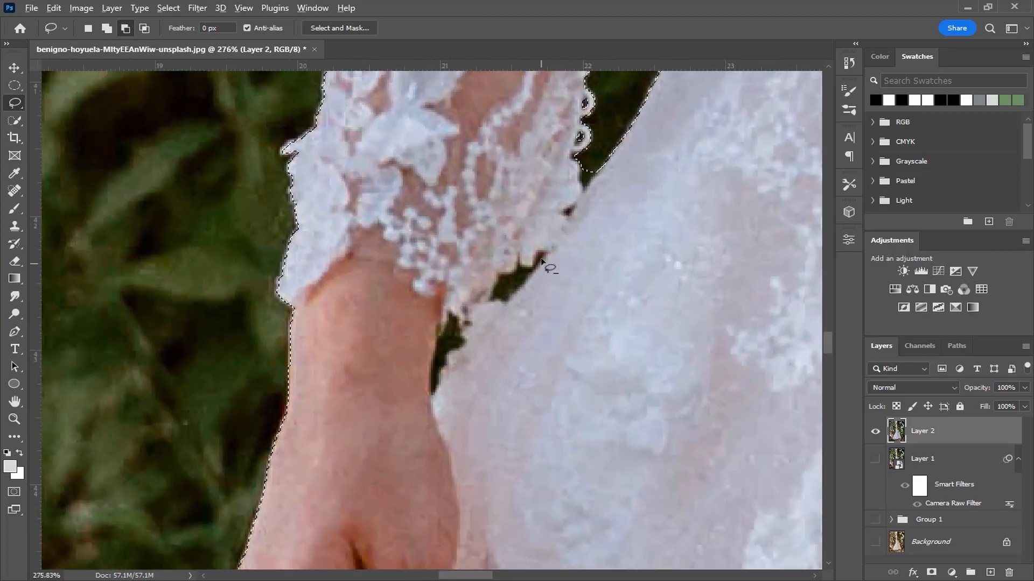
{"action": "mouse_move", "coordinate": [543, 254]}
{"action": "left_mouse_down"}
{"action": "mouse_move", "coordinate": [500, 277]}
{"action": "mouse_move", "coordinate": [494, 299]}
{"action": "mouse_move", "coordinate": [506, 304]}
{"action": "mouse_move", "coordinate": [533, 289]}
{"action": "mouse_move", "coordinate": [544, 256]}
{"action": "left_mouse_up"}
{"action": "mouse_move", "coordinate": [460, 346]}
{"action": "left_mouse_down"}
{"action": "mouse_move", "coordinate": [432, 399]}
{"action": "mouse_move", "coordinate": [445, 310]}
{"action": "left_mouse_up"}
{"action": "left_click_drag", "start_coordinate": [467, 346], "coordinate": [463, 347]}
- Examine the selection outline along the lowered hand, the skirt's edges and the waist for missed or extra areas
{"action": "scroll", "coordinate": [391, 337], "scroll_direction": "down", "scroll_amount": 5}
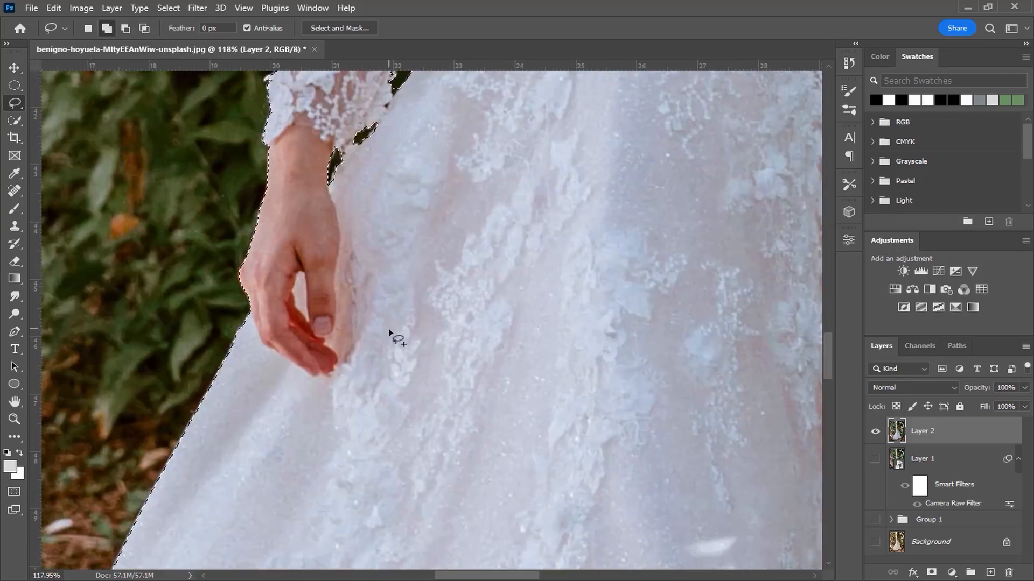
{"action": "scroll", "coordinate": [390, 332], "scroll_direction": "down", "scroll_amount": 10}
{"action": "left_click_drag", "start_coordinate": [423, 385], "coordinate": [96, 264]}
{"action": "scroll", "coordinate": [346, 280], "scroll_direction": "up", "scroll_amount": 6}
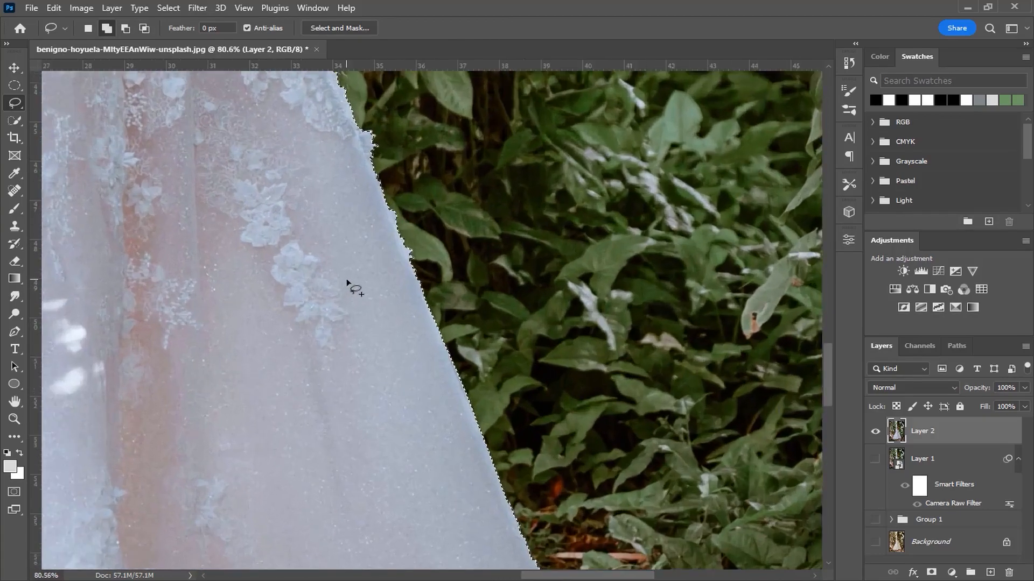
{"action": "scroll", "coordinate": [346, 281], "scroll_direction": "up", "scroll_amount": 1}
{"action": "left_click_drag", "start_coordinate": [333, 221], "coordinate": [378, 378]}
{"action": "mouse_move", "coordinate": [328, 249]}
{"action": "left_mouse_down"}
{"action": "mouse_move", "coordinate": [348, 318]}
{"action": "mouse_move", "coordinate": [353, 402]}
{"action": "left_mouse_up"}
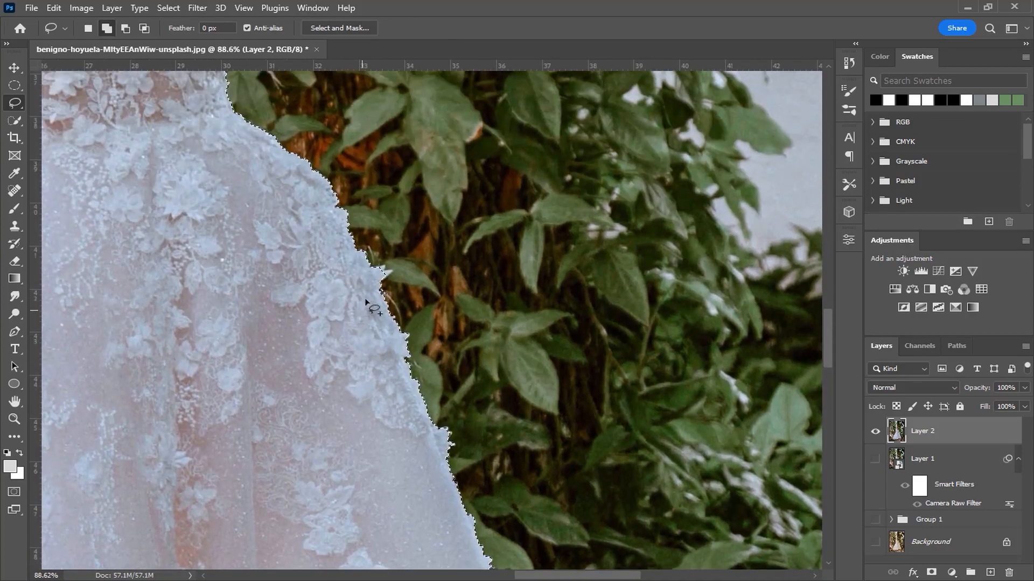
{"action": "scroll", "coordinate": [366, 303], "scroll_direction": "up", "scroll_amount": 7}
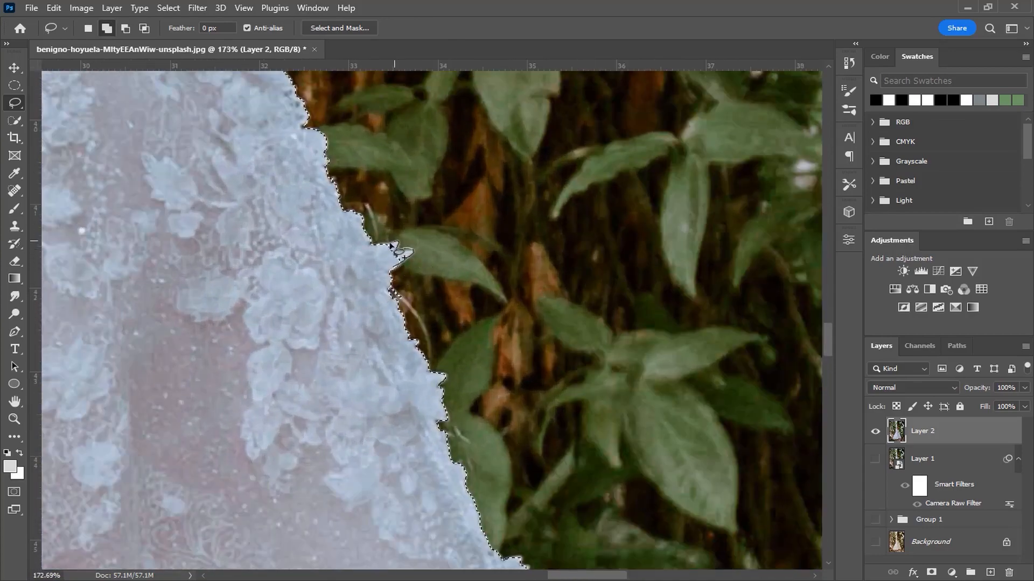
{"action": "left_click_drag", "start_coordinate": [276, 231], "coordinate": [310, 387]}
{"action": "mouse_move", "coordinate": [249, 218]}
{"action": "left_mouse_down"}
{"action": "mouse_move", "coordinate": [404, 358]}
{"action": "mouse_move", "coordinate": [315, 353]}
{"action": "left_mouse_up"}
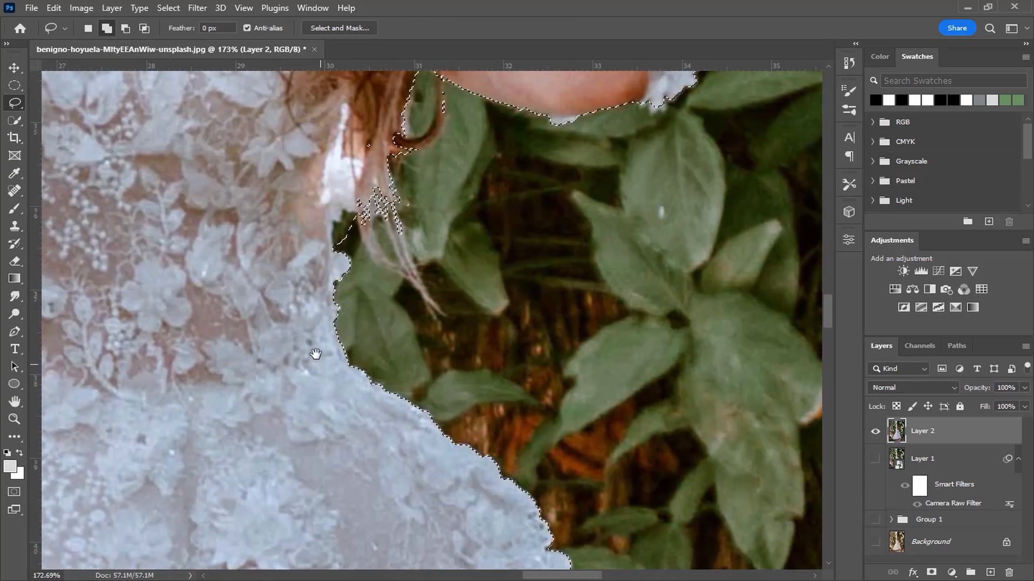
- Add the loose hair strands hanging beside the waist to the selection with the Lasso tool
{"action": "left_click_drag", "start_coordinate": [290, 198], "coordinate": [309, 286]}
{"action": "mouse_move", "coordinate": [374, 306]}
{"action": "left_mouse_down"}
{"action": "mouse_move", "coordinate": [380, 301]}
{"action": "mouse_move", "coordinate": [351, 312]}
{"action": "mouse_move", "coordinate": [361, 333]}
{"action": "left_mouse_up"}
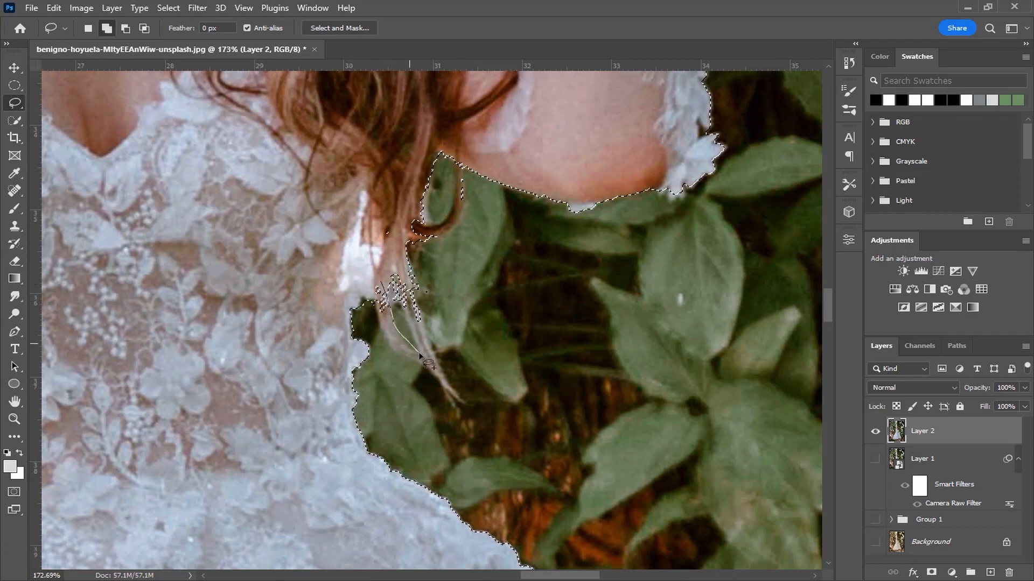
{"action": "left_click_drag", "start_coordinate": [379, 327], "coordinate": [387, 287]}
{"action": "mouse_move", "coordinate": [416, 339]}
{"action": "left_mouse_down"}
{"action": "mouse_move", "coordinate": [448, 391]}
{"action": "mouse_move", "coordinate": [422, 329]}
{"action": "left_mouse_up"}
{"action": "mouse_move", "coordinate": [408, 283]}
{"action": "left_mouse_down"}
{"action": "mouse_move", "coordinate": [372, 277]}
{"action": "mouse_move", "coordinate": [376, 219]}
{"action": "mouse_move", "coordinate": [390, 237]}
{"action": "left_mouse_up"}
{"action": "key", "text": "ctrl+z"}
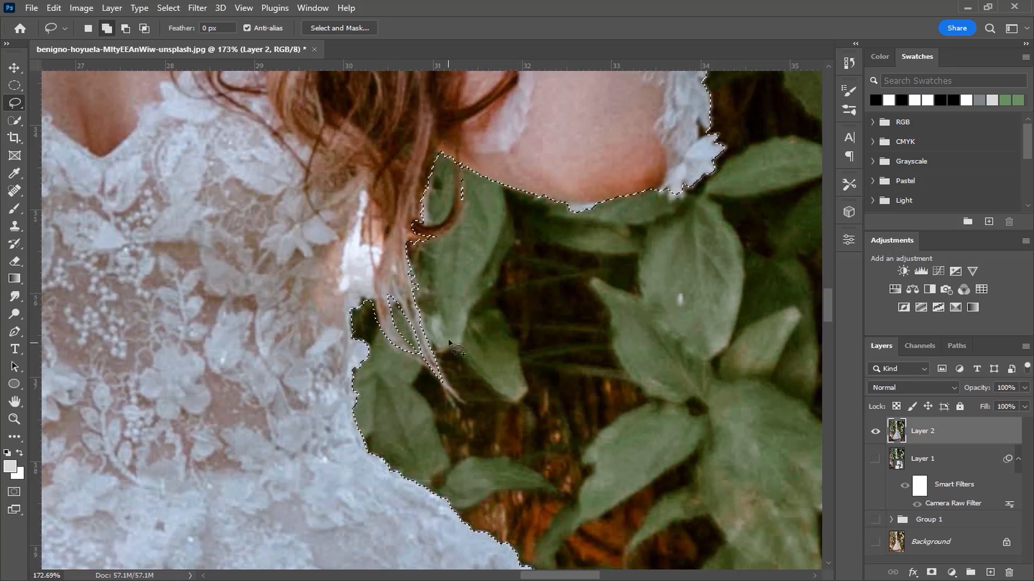
- Refine the selection around the curled hair strand beneath the raised arm's elbow
{"action": "scroll", "coordinate": [425, 349], "scroll_direction": "up", "scroll_amount": 3}
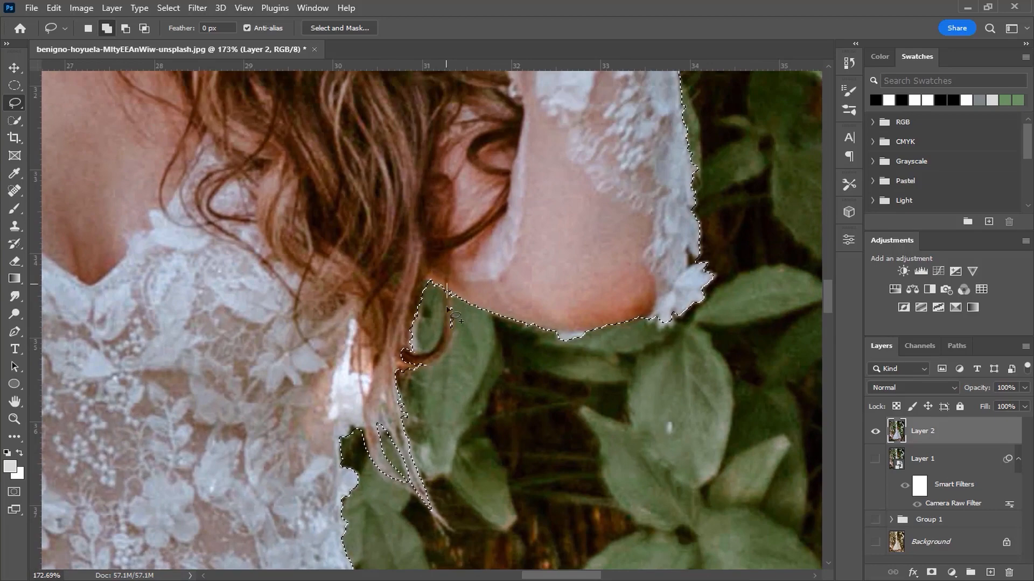
{"action": "left_click_drag", "start_coordinate": [438, 356], "coordinate": [412, 368]}
{"action": "left_click_drag", "start_coordinate": [452, 278], "coordinate": [449, 281]}
{"action": "scroll", "coordinate": [446, 292], "scroll_direction": "down", "scroll_amount": 5}
{"action": "left_click_drag", "start_coordinate": [483, 241], "coordinate": [486, 470]}
{"action": "left_click_drag", "start_coordinate": [488, 334], "coordinate": [550, 409]}
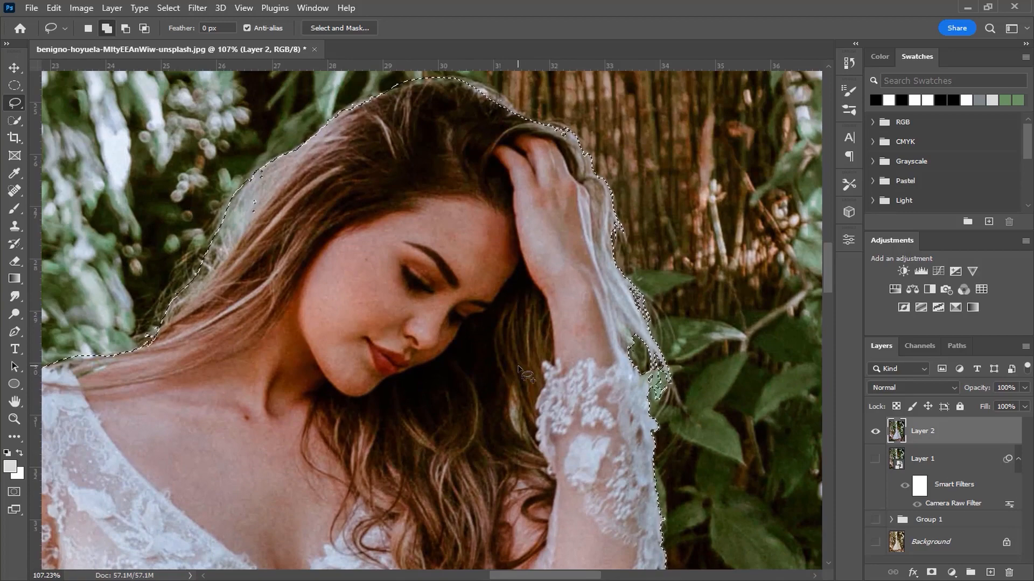
- Add a layer mask to Layer 2 from the finished bride selection
{"action": "key", "text": "ctrl+0"}
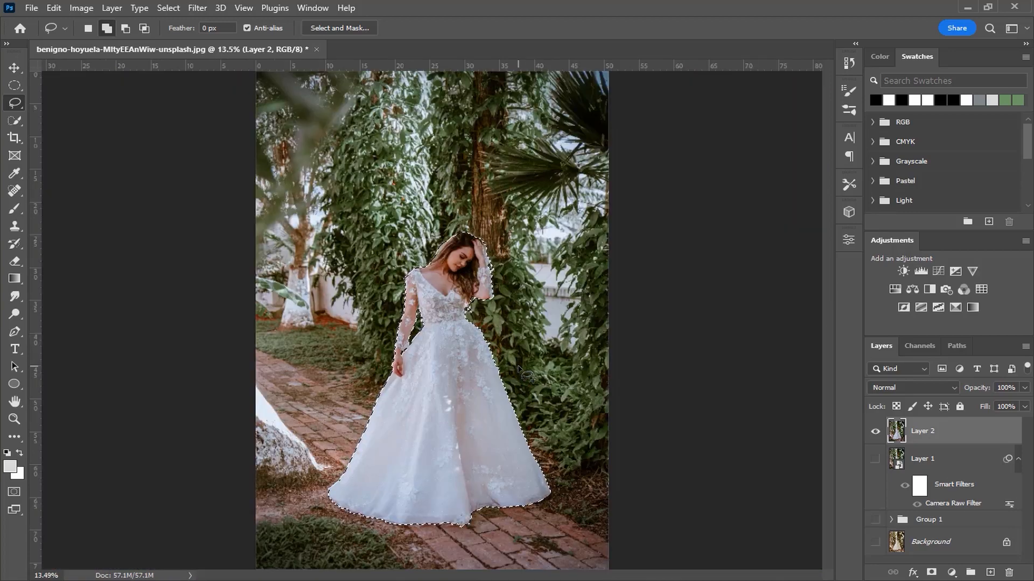
{"action": "left_click", "coordinate": [931, 573]}
{"action": "left_click", "coordinate": [973, 443]}
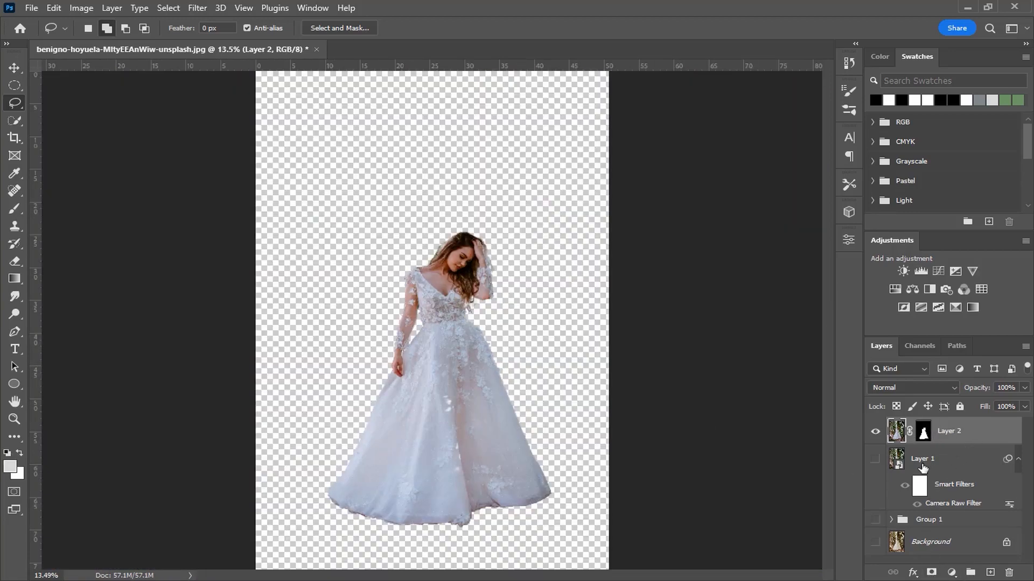
- Stamp the visible content to a new layer above Layer 1 with Layer 2 hidden, and show Layer 2 again
{"action": "left_click", "coordinate": [875, 459], "text": "alt"}
{"action": "left_click", "coordinate": [945, 459]}
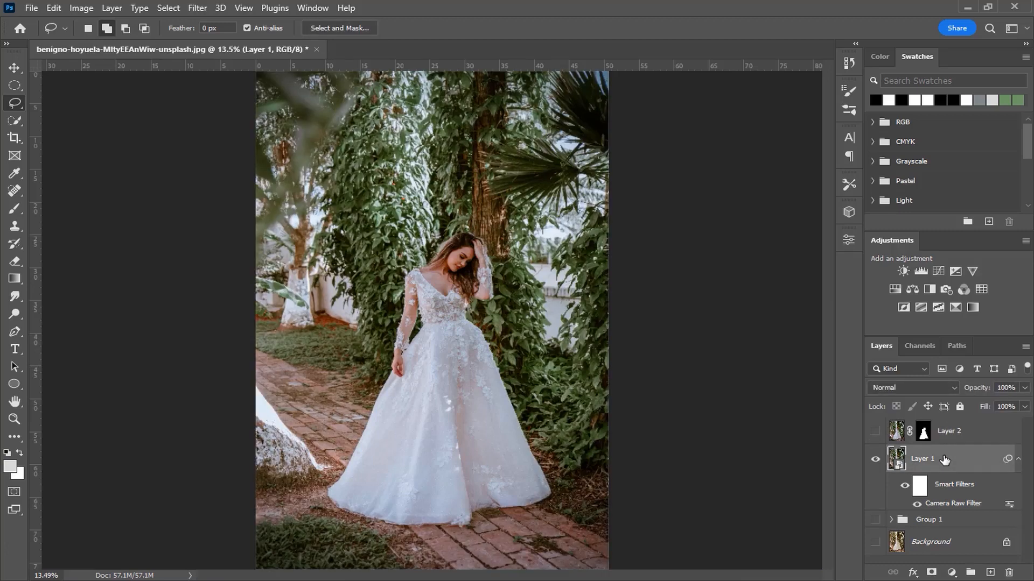
{"action": "key", "text": "ctrl+shift+alt+e"}
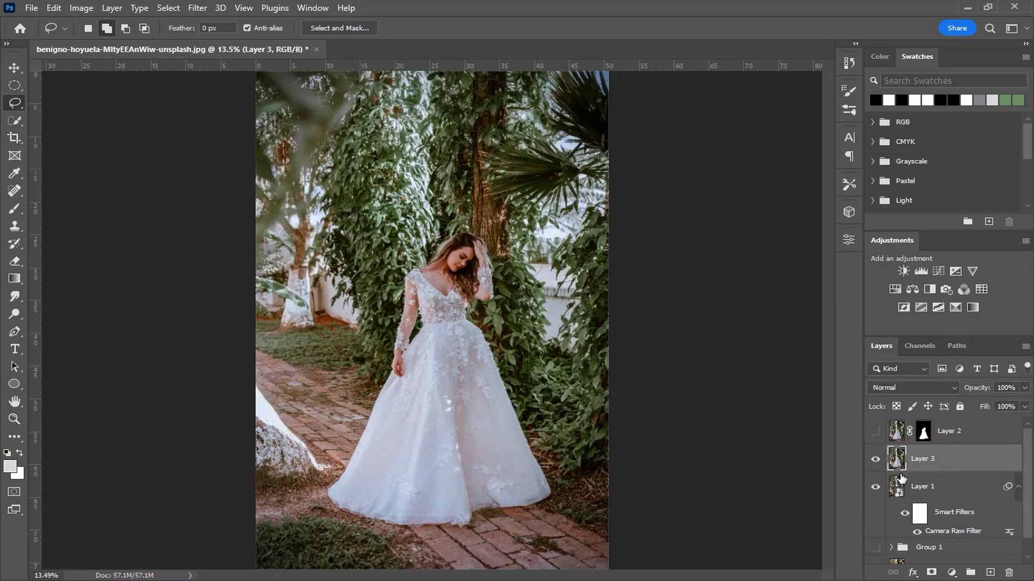
{"action": "left_click", "coordinate": [875, 432]}
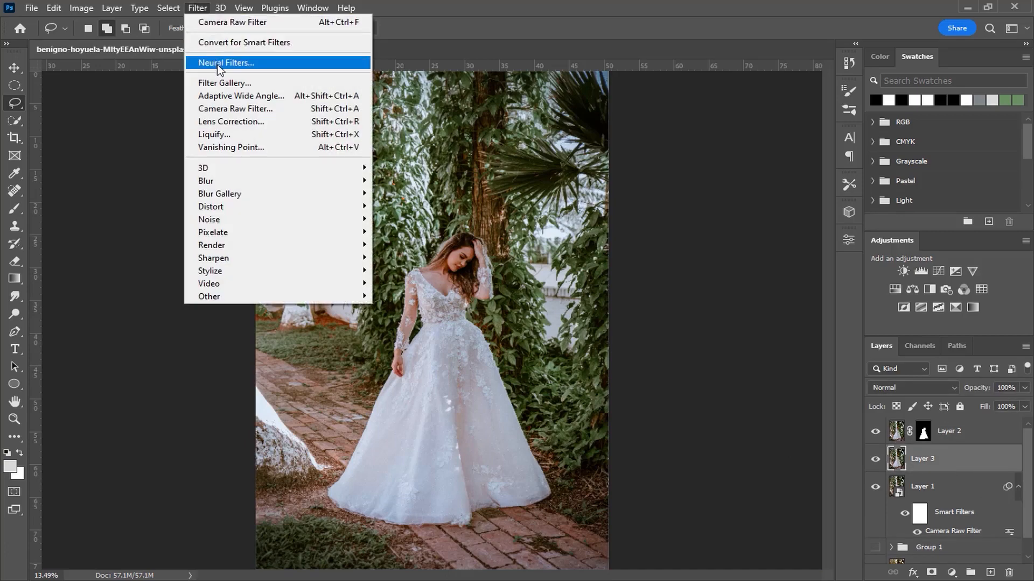
- Convert Layer 3 for smart filters and open the Tilt-Shift blur on it
{"action": "left_click", "coordinate": [224, 46]}
{"action": "left_click", "coordinate": [203, 7]}
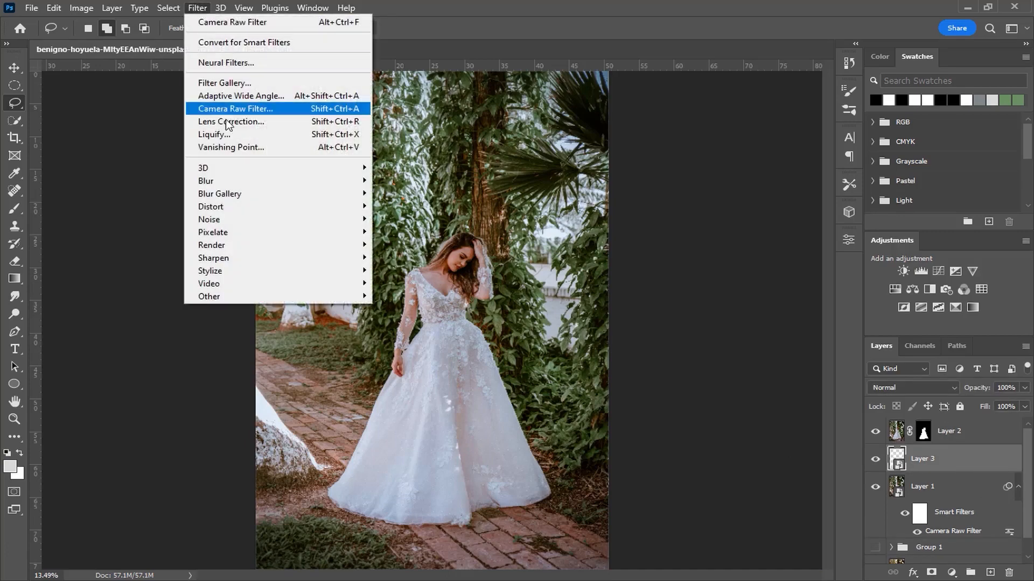
{"action": "mouse_move", "coordinate": [240, 192]}
{"action": "left_click", "coordinate": [420, 220]}
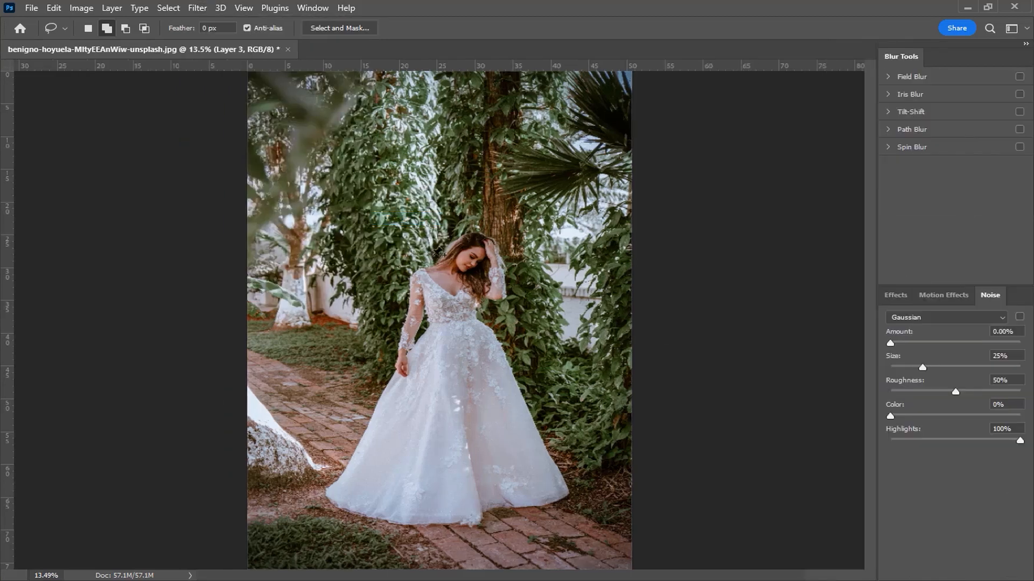
- Place the tilt-shift blur's center below the photo's bottom edge and set its blur to 7 px
{"action": "left_click_drag", "start_coordinate": [439, 321], "coordinate": [449, 519]}
{"action": "left_click_drag", "start_coordinate": [445, 442], "coordinate": [442, 357]}
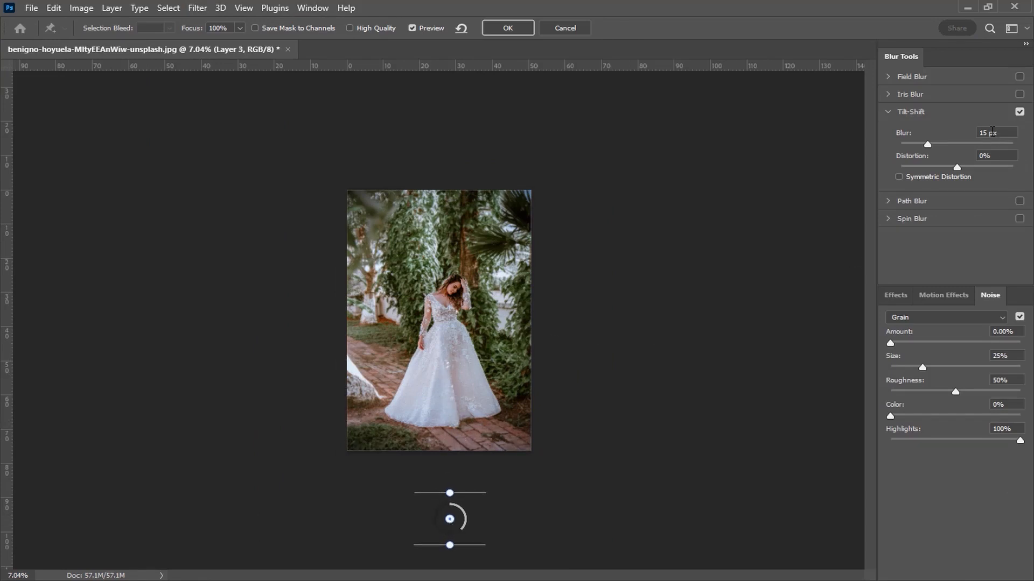
{"action": "left_click_drag", "start_coordinate": [991, 132], "coordinate": [966, 135]}
{"action": "type", "text": "7"}
- Add a second tilt-shift blur outside the photo's right edge, rotated to vertical, with its outer blur boundary running through the bride
{"action": "left_click", "coordinate": [567, 334]}
{"action": "left_click_drag", "start_coordinate": [565, 306], "coordinate": [574, 336]}
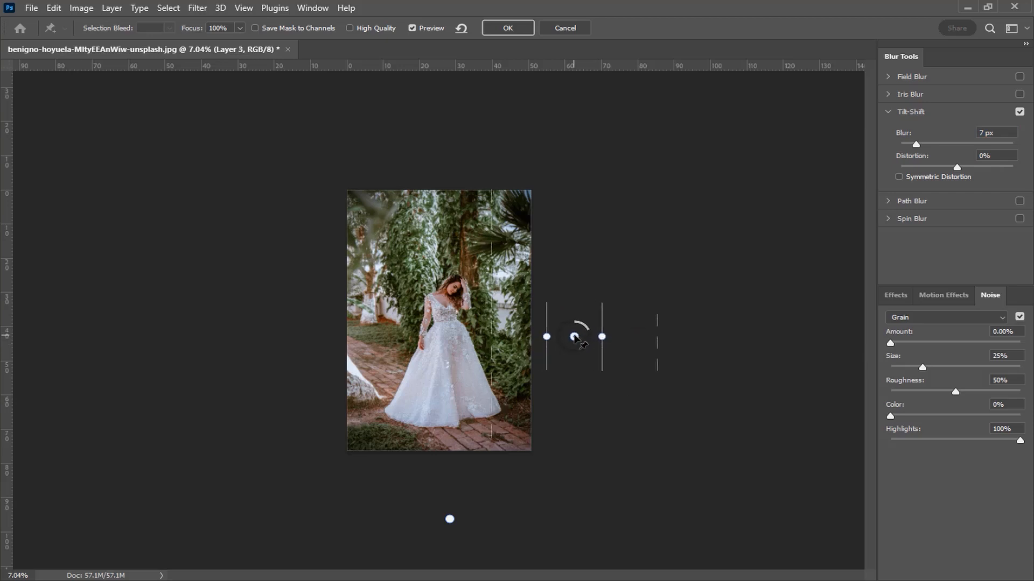
{"action": "left_click_drag", "start_coordinate": [492, 333], "coordinate": [444, 333]}
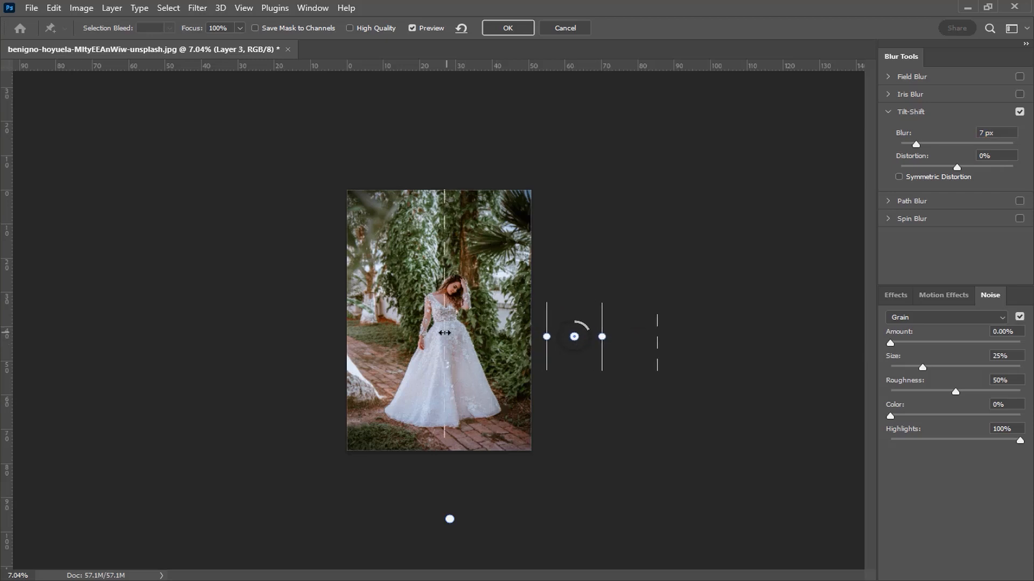
- Add a third, vertical tilt-shift blur outside the photo's left edge with its outer blur boundary through the bride, and apply the filter
{"action": "left_click", "coordinate": [327, 334]}
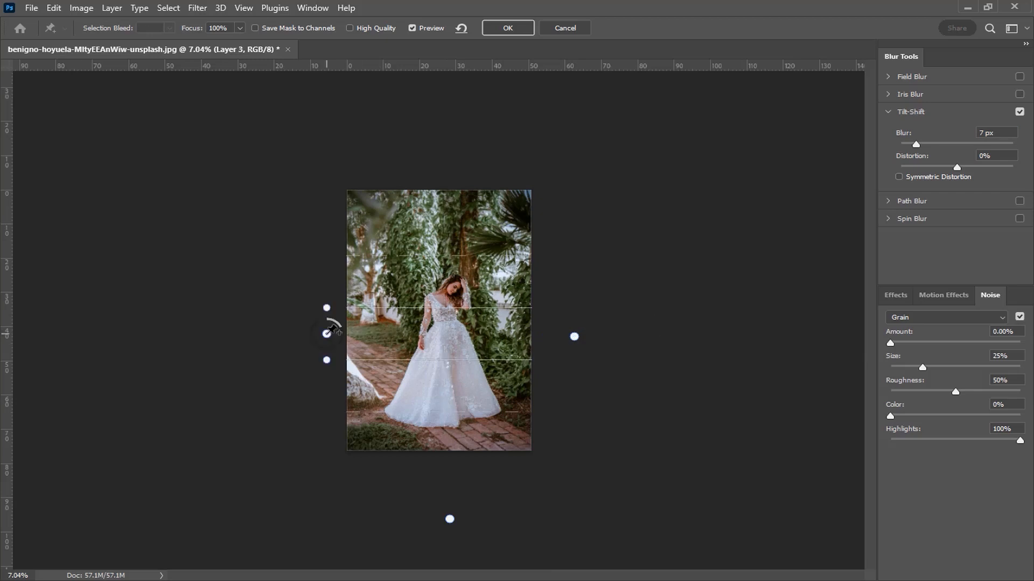
{"action": "left_click_drag", "start_coordinate": [327, 306], "coordinate": [347, 335]}
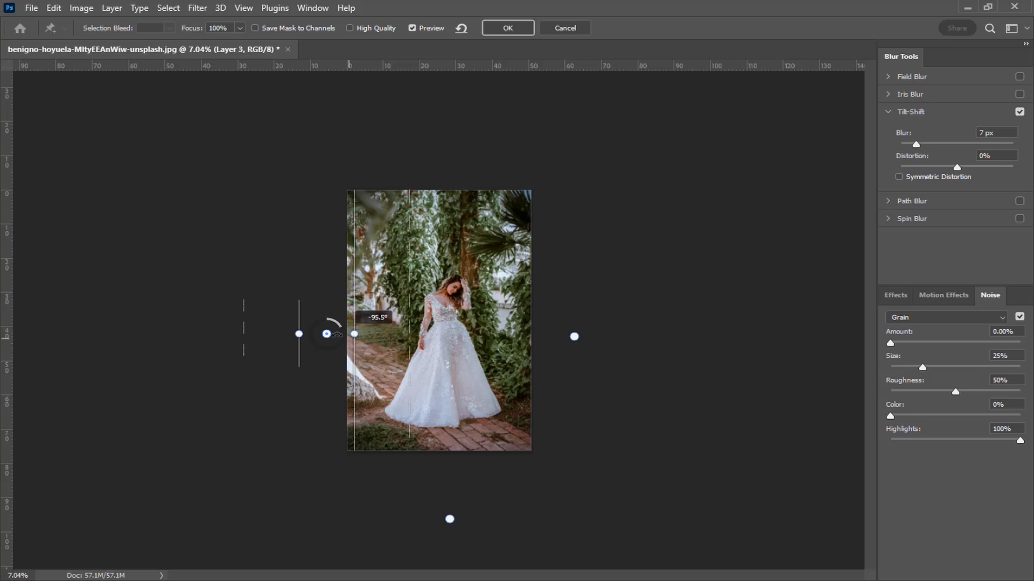
{"action": "left_click_drag", "start_coordinate": [362, 338], "coordinate": [308, 338]}
{"action": "left_click_drag", "start_coordinate": [388, 314], "coordinate": [446, 309]}
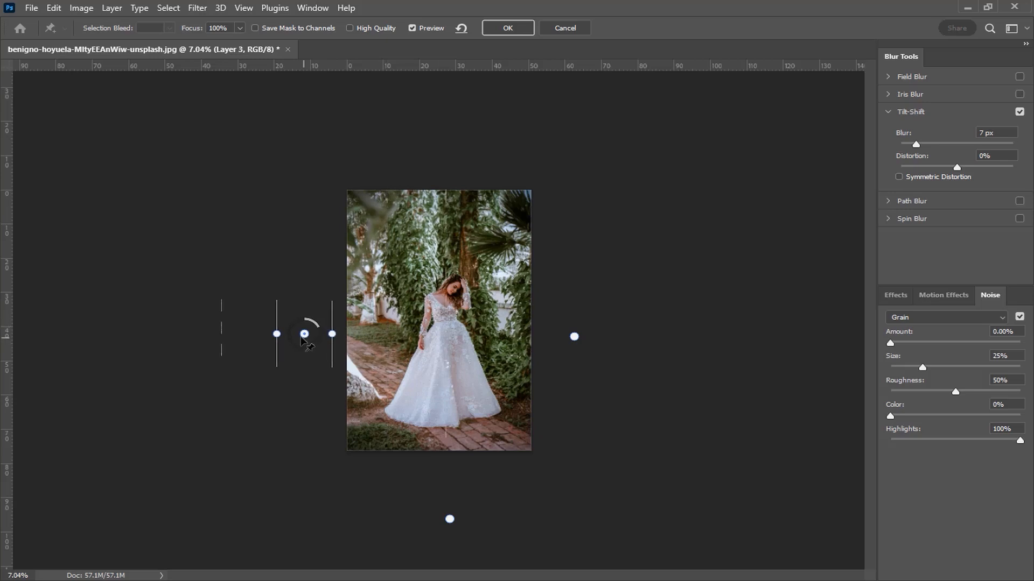
{"action": "left_click_drag", "start_coordinate": [302, 338], "coordinate": [295, 337]}
{"action": "left_click_drag", "start_coordinate": [445, 298], "coordinate": [447, 299]}
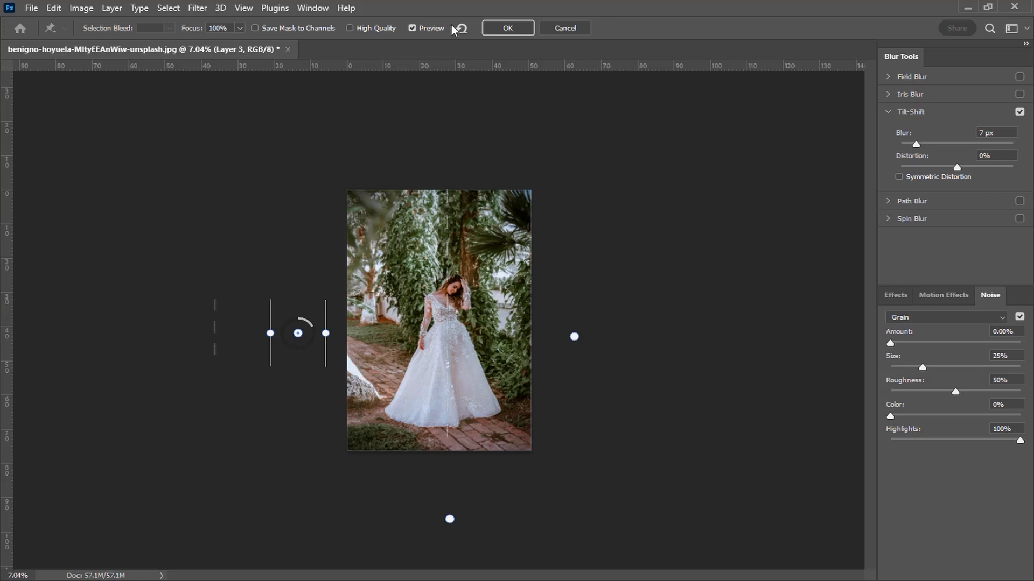
{"action": "left_click", "coordinate": [493, 22]}
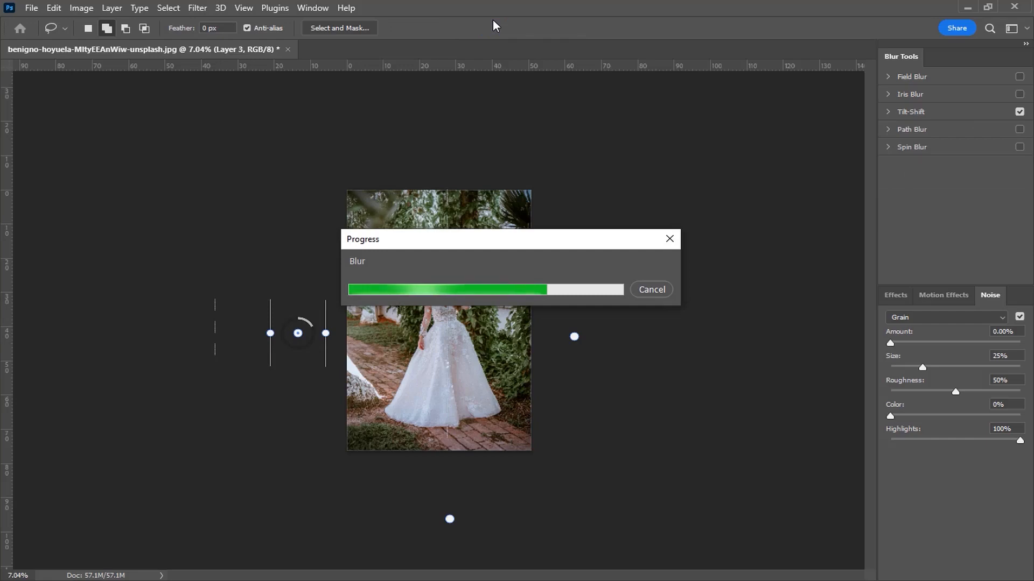
{"action": "key", "text": "ctrl+0"}
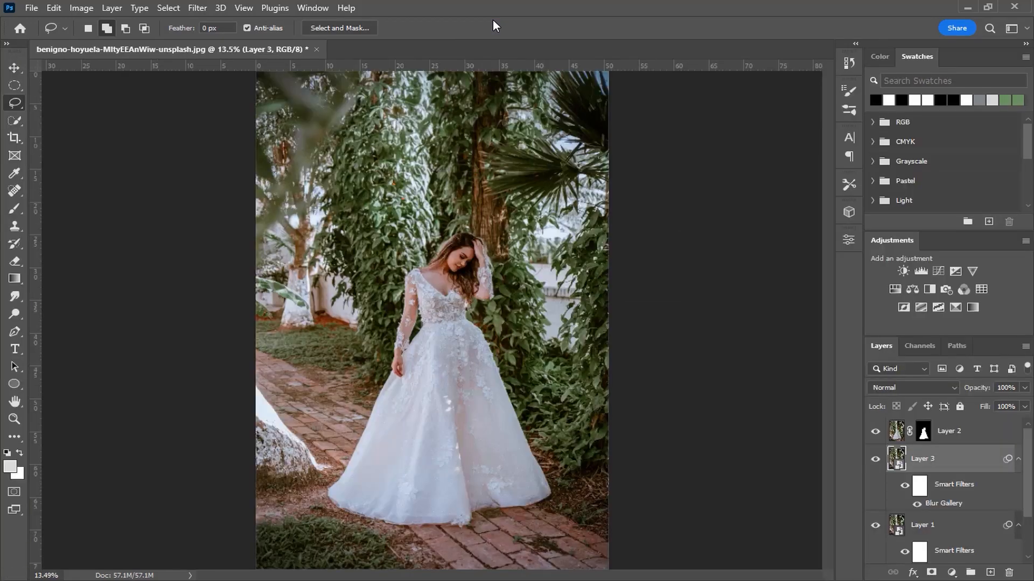
- Inspect the blurred background up close and compare the photo with and without Layer 3
{"action": "scroll", "coordinate": [506, 253], "scroll_direction": "up", "scroll_amount": 1}
{"action": "scroll", "coordinate": [506, 253], "scroll_direction": "up", "scroll_amount": 1}
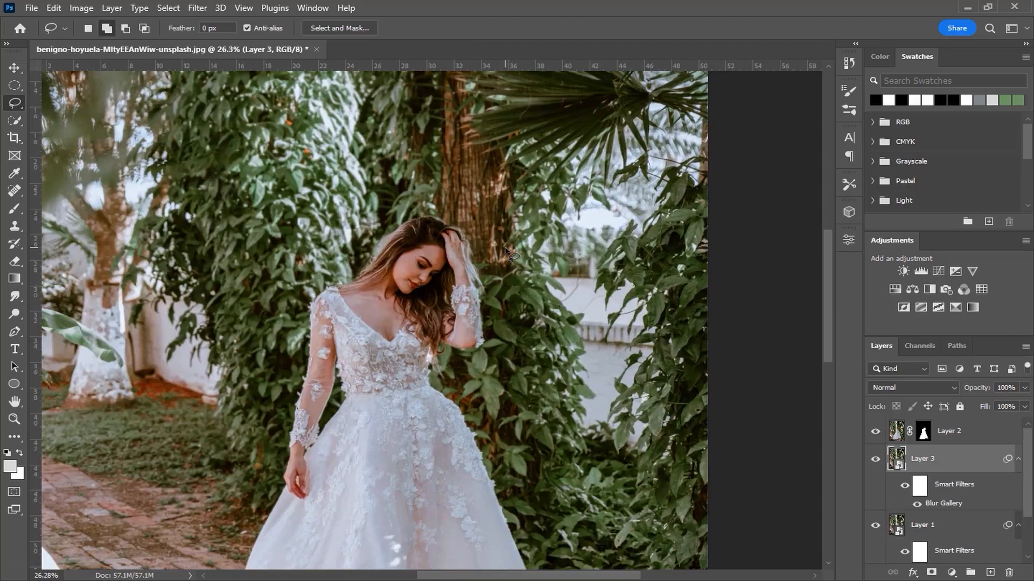
{"action": "scroll", "coordinate": [506, 253], "scroll_direction": "down", "scroll_amount": 2}
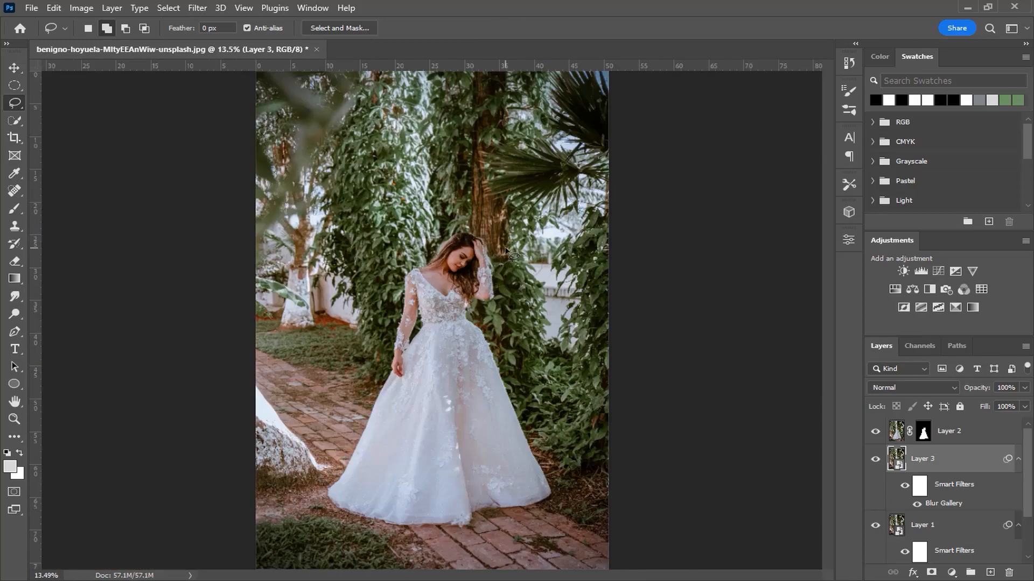
{"action": "left_click", "coordinate": [874, 460]}
{"action": "left_click", "coordinate": [874, 461]}
- Add a Color Lookup adjustment layer above Layer 2 and give it a cool, bluish 3DLUT look
{"action": "left_click", "coordinate": [968, 440]}
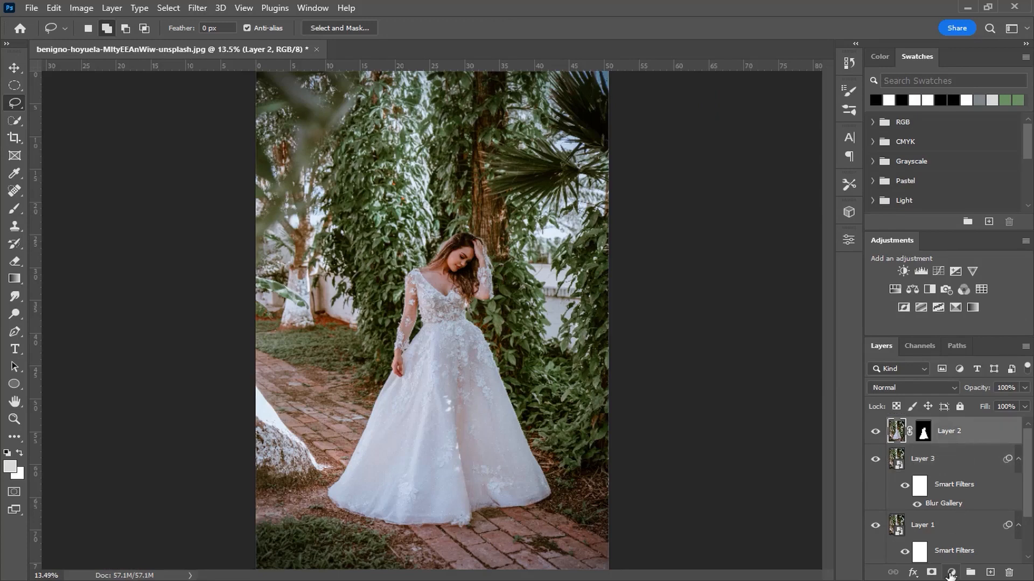
{"action": "left_click", "coordinate": [951, 573]}
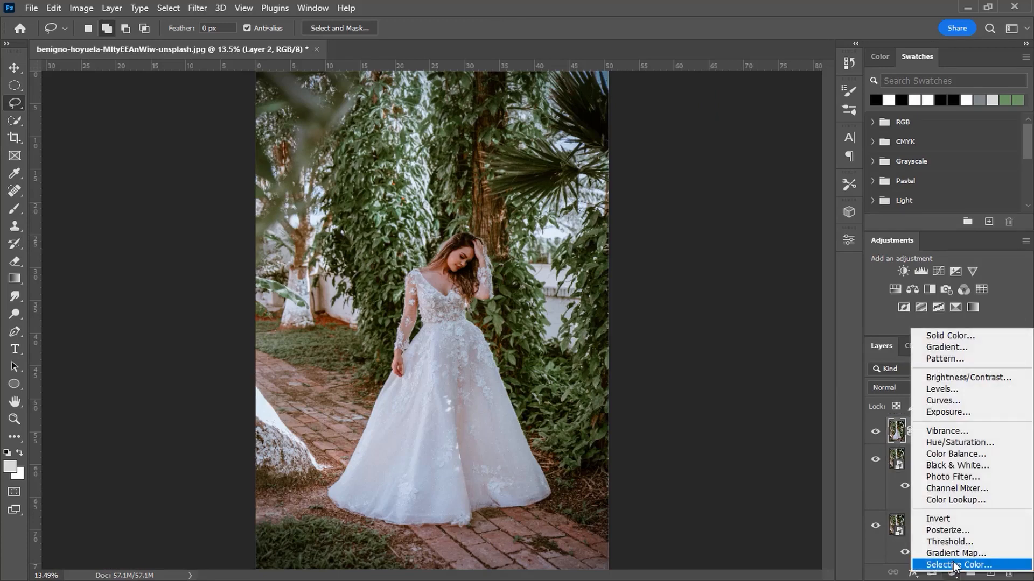
{"action": "left_click", "coordinate": [955, 499]}
{"action": "left_click", "coordinate": [741, 279]}
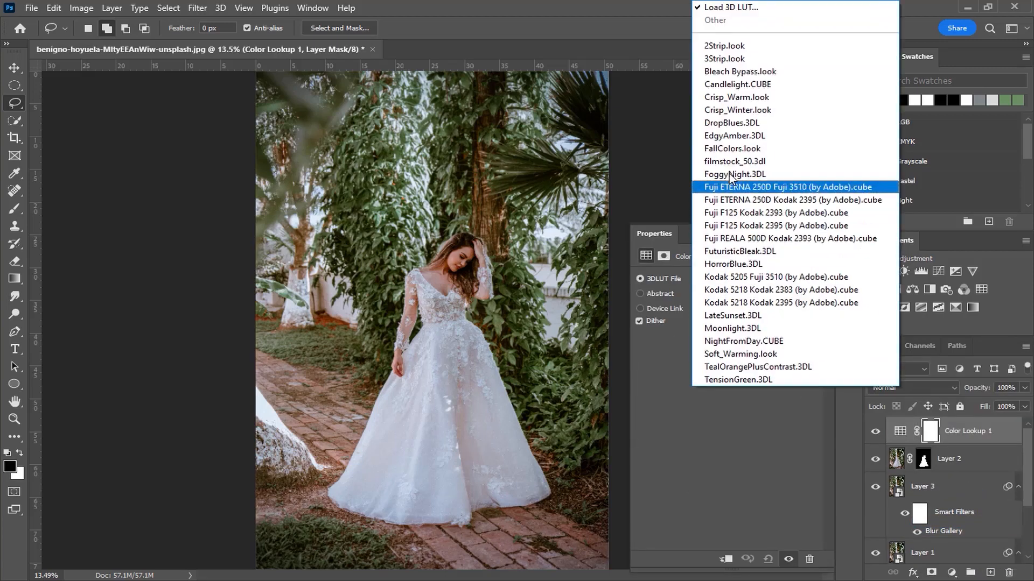
{"action": "left_click", "coordinate": [726, 99]}
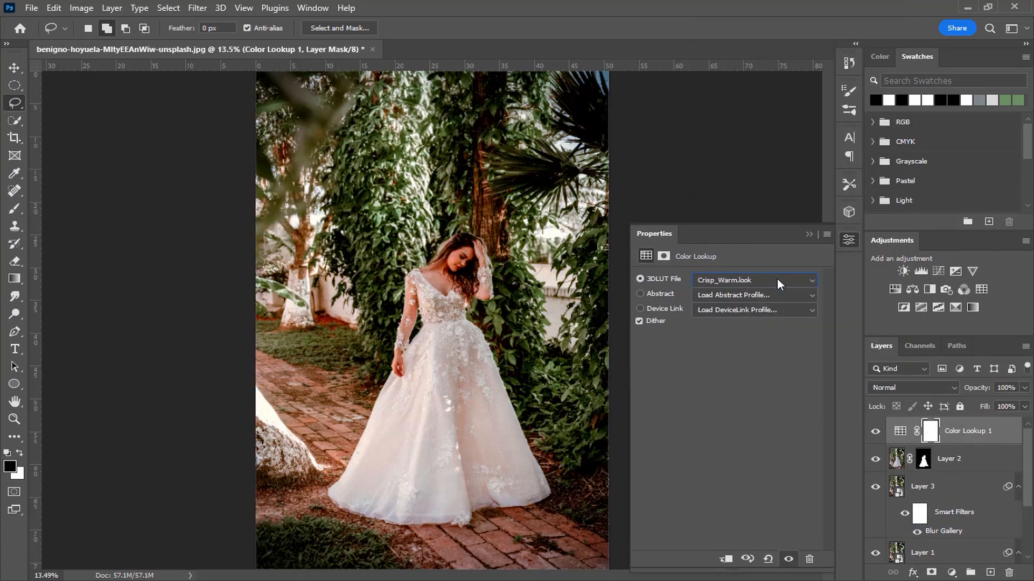
{"action": "scroll", "coordinate": [777, 277], "scroll_direction": "down", "scroll_amount": 1}
{"action": "left_click", "coordinate": [807, 235]}
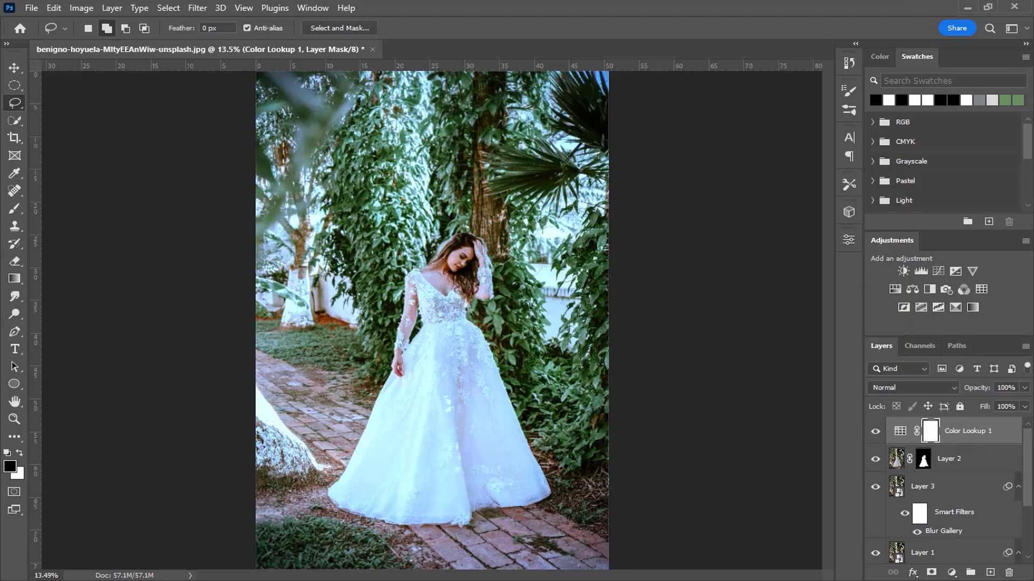
- Set the Color Lookup 1 layer's opacity to 25% and its fill to 75%
{"action": "left_click", "coordinate": [1004, 389]}
{"action": "type", "text": "25"}
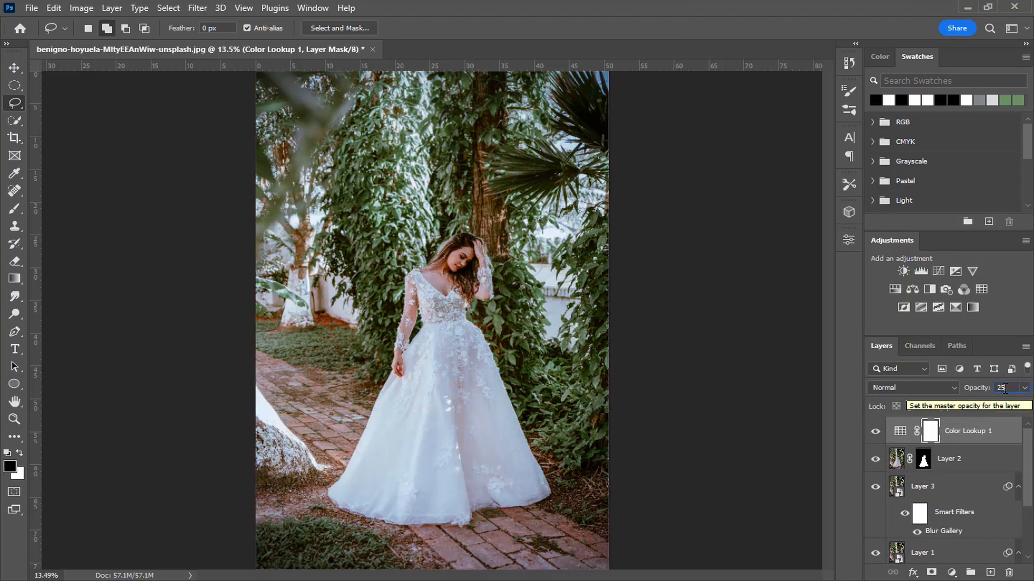
{"action": "left_click", "coordinate": [1007, 406]}
{"action": "type", "text": "75"}
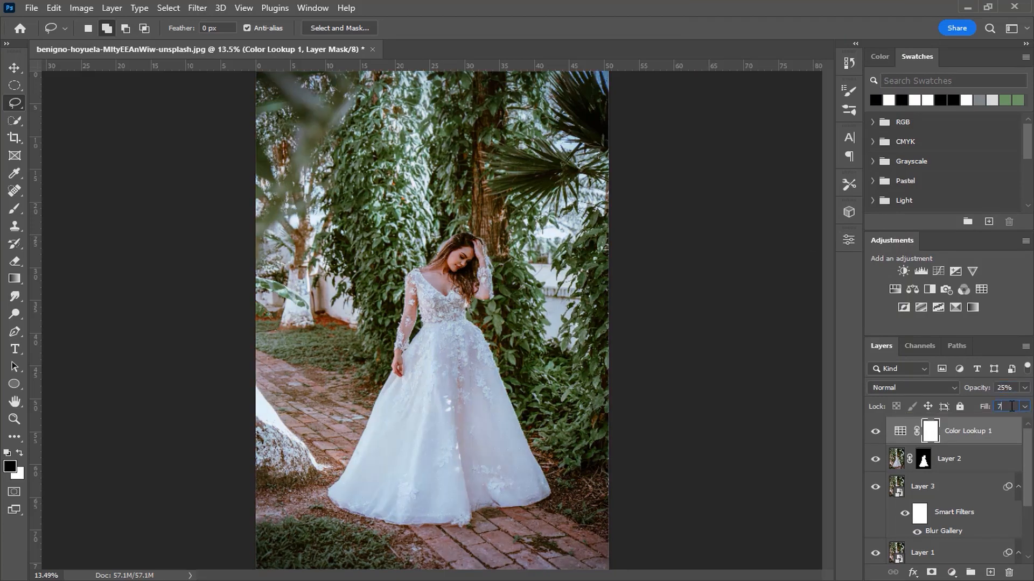
{"action": "left_click", "coordinate": [899, 431]}
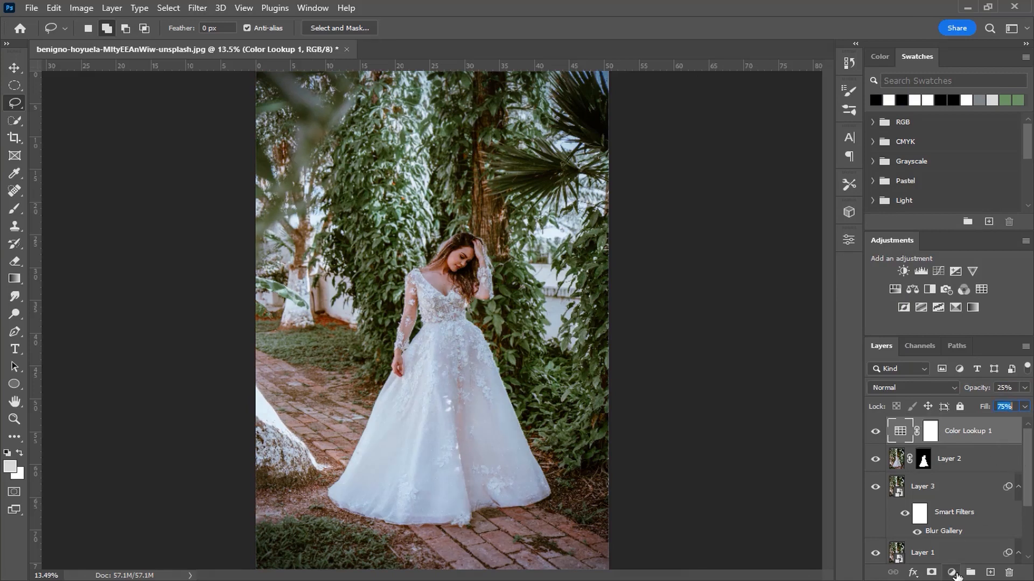
- Add a Curves adjustment layer above Color Lookup 1 and darken the midtones with a curve point at input 136, output 116
{"action": "left_click", "coordinate": [951, 572]}
{"action": "left_click", "coordinate": [932, 401]}
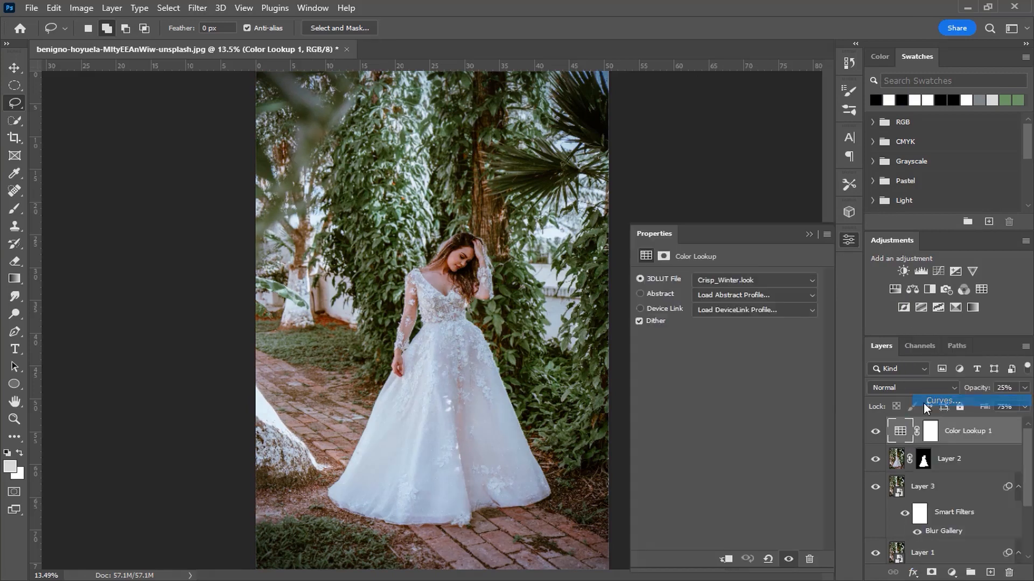
{"action": "left_click_drag", "start_coordinate": [742, 375], "coordinate": [745, 383]}
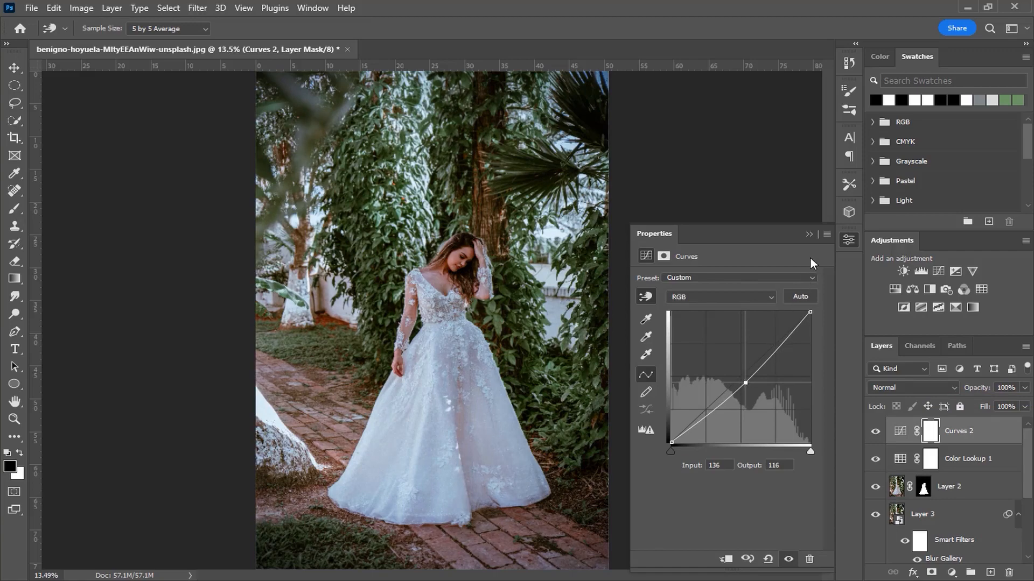
{"action": "left_click", "coordinate": [808, 235]}
{"action": "key", "text": "l"}
{"action": "left_click", "coordinate": [898, 429]}
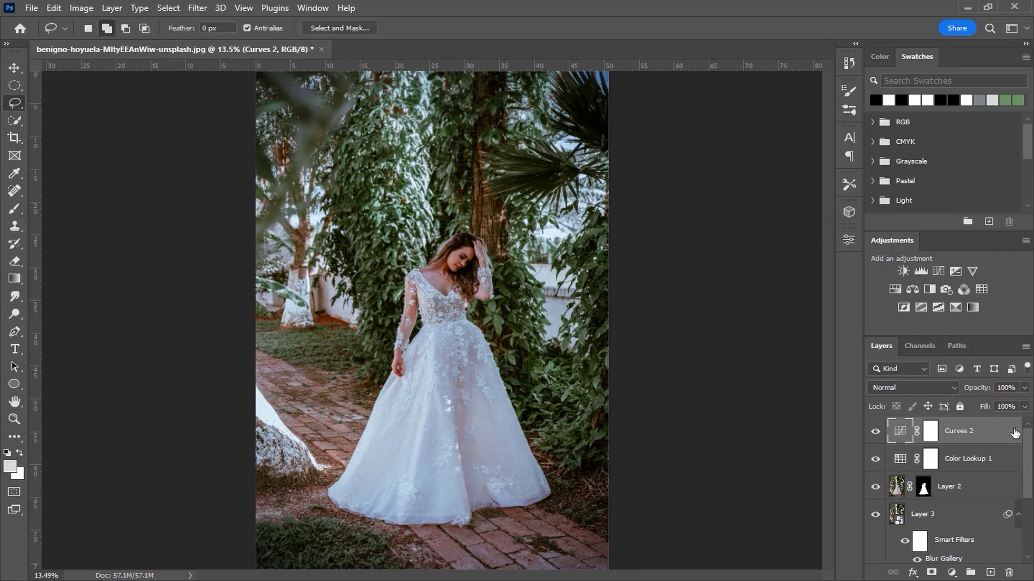
- Set the Curves 2 layer's Blend If so the underlying layer's shadow slider is split to 0 / 100, and apply it
{"action": "double_click", "coordinate": [985, 430]}
{"action": "left_click_drag", "start_coordinate": [485, 215], "coordinate": [746, 47]}
{"action": "mouse_move", "coordinate": [768, 308]}
{"action": "left_mouse_down"}
{"action": "mouse_move", "coordinate": [834, 307]}
{"action": "mouse_move", "coordinate": [767, 308]}
{"action": "left_mouse_up"}
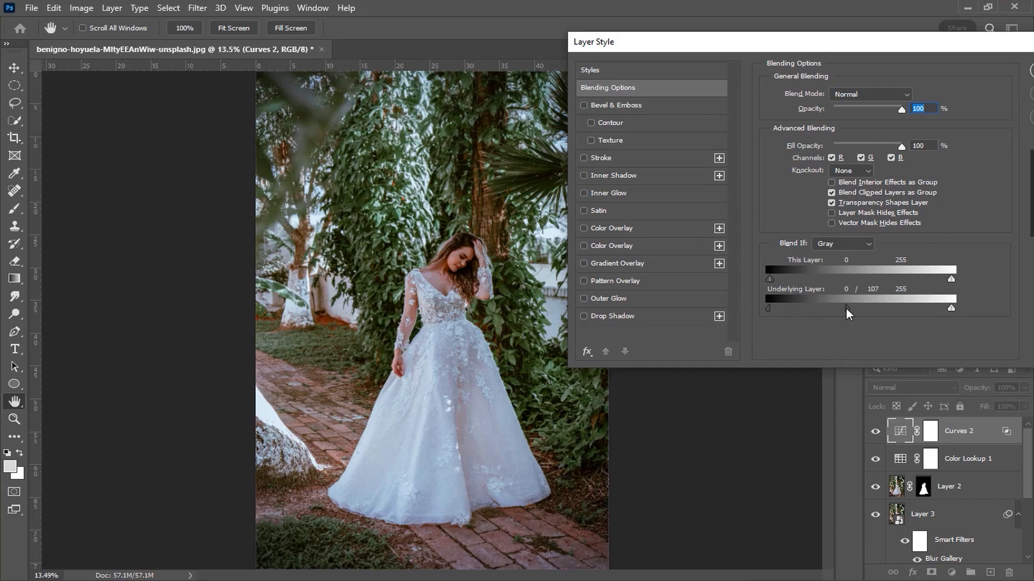
{"action": "left_click_drag", "start_coordinate": [953, 41], "coordinate": [632, 279]}
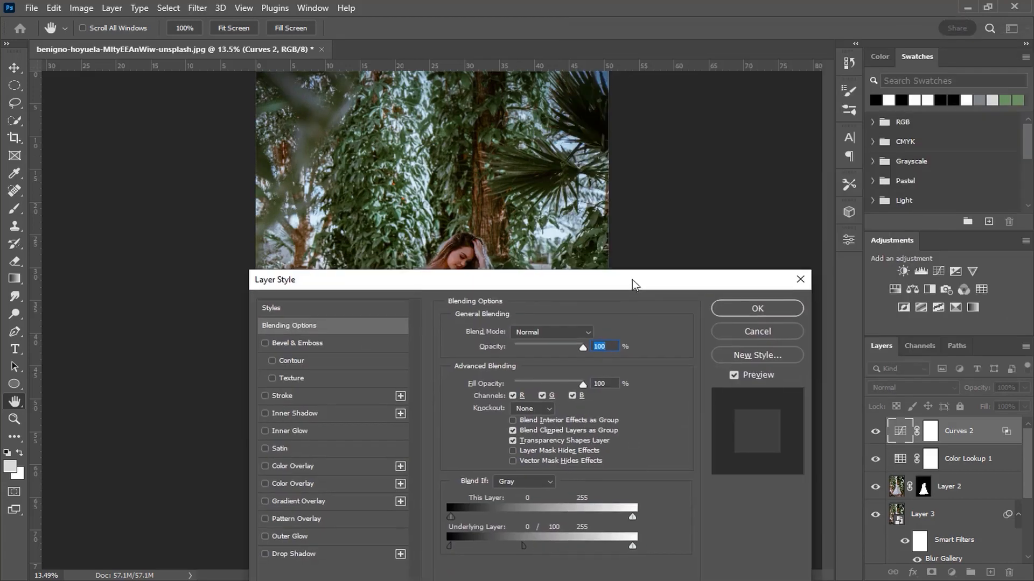
{"action": "left_click", "coordinate": [735, 307]}
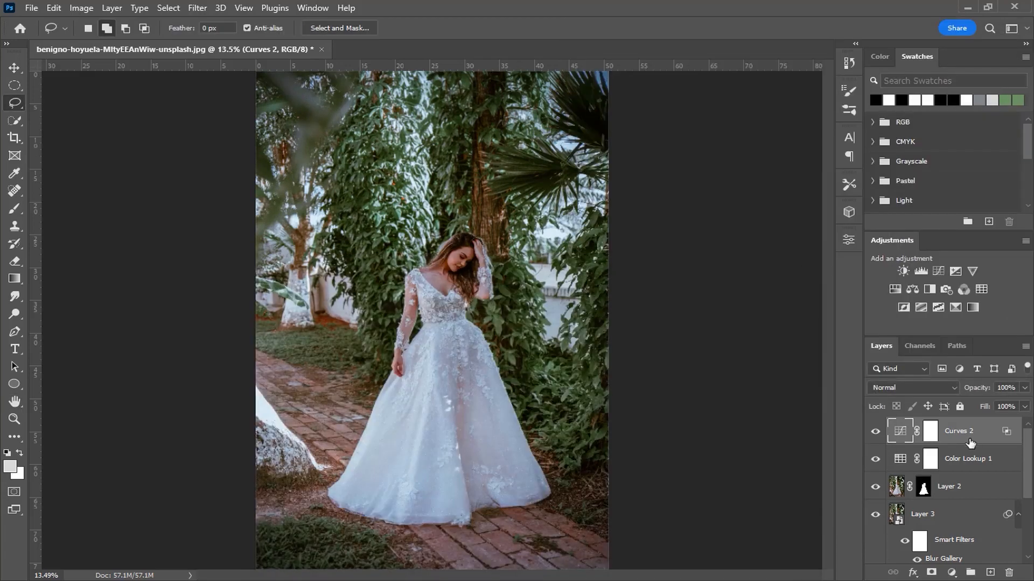
- Set the Curves 2 layer's opacity to 70%
{"action": "left_click", "coordinate": [1007, 388]}
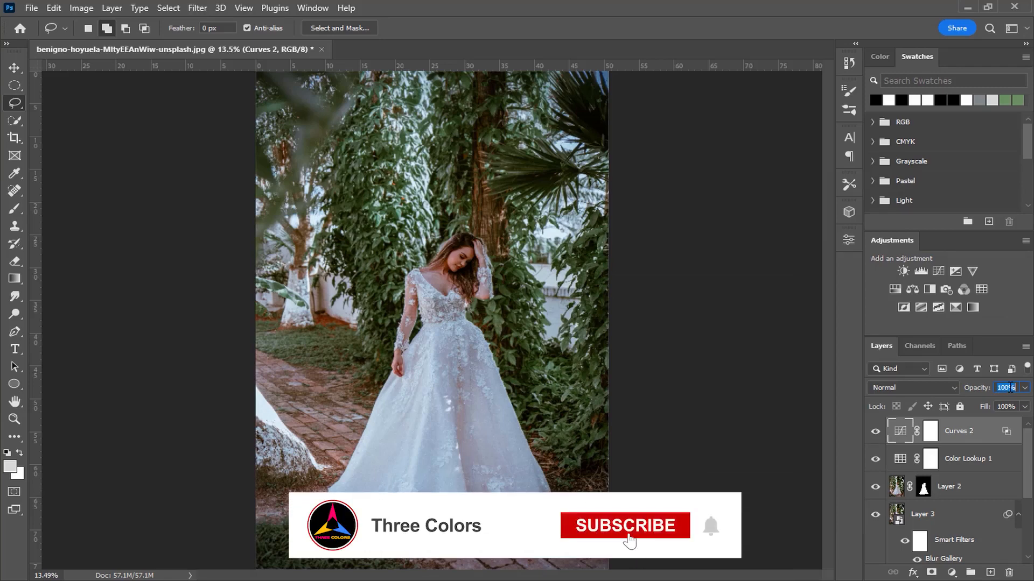
{"action": "type", "text": "70"}
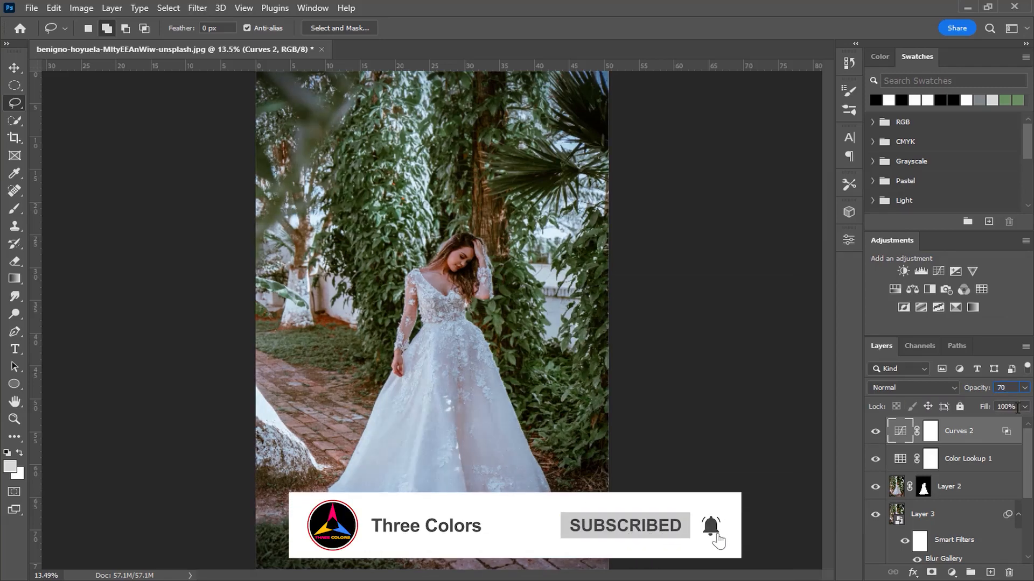
{"action": "left_click", "coordinate": [930, 430]}
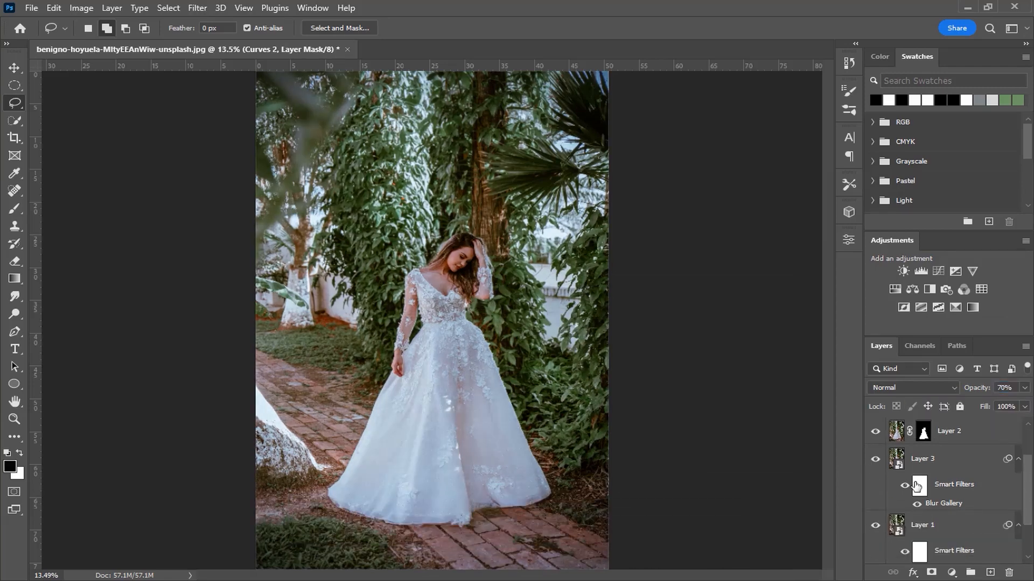
- Group all layers from Layer 1 up to Curves 2, leaving Group 1 and the Background outside
{"action": "scroll", "coordinate": [915, 511], "scroll_direction": "down", "scroll_amount": 2}
{"action": "left_click", "coordinate": [876, 554]}
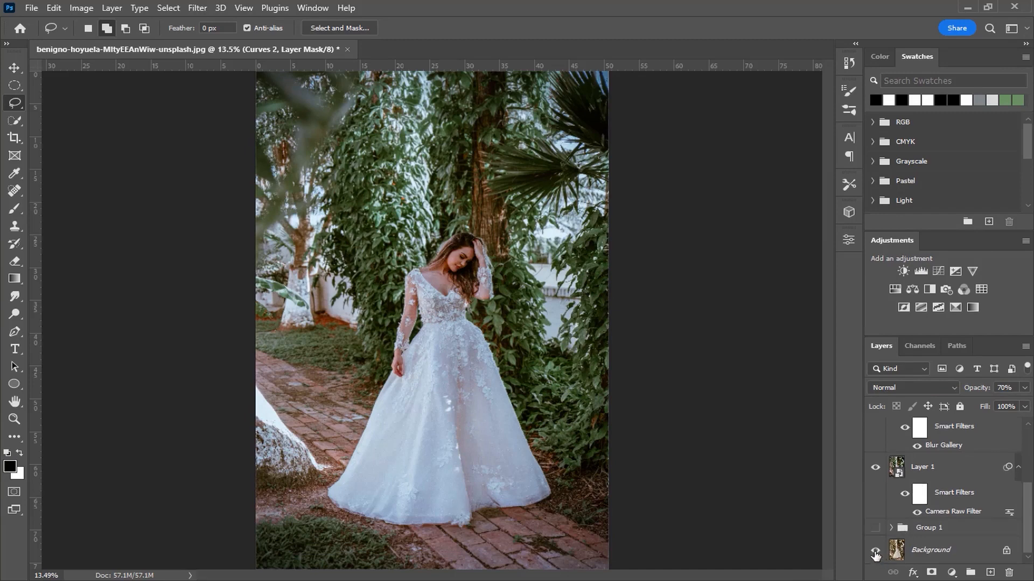
{"action": "scroll", "coordinate": [933, 519], "scroll_direction": "up", "scroll_amount": 1}
{"action": "left_click", "coordinate": [951, 502]}
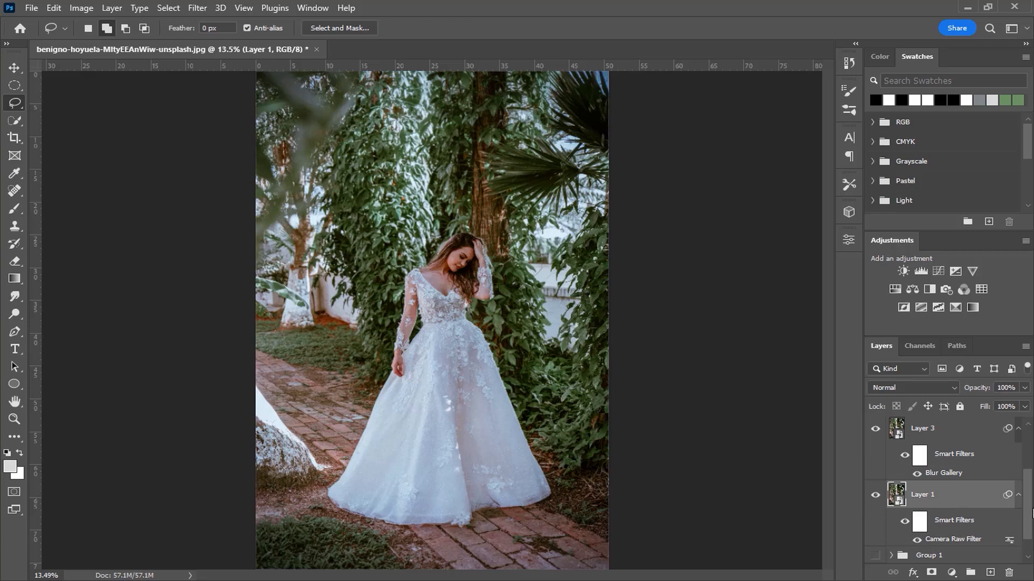
{"action": "scroll", "coordinate": [990, 474], "scroll_direction": "up", "scroll_amount": 3}
{"action": "left_click", "coordinate": [990, 442], "text": "shift"}
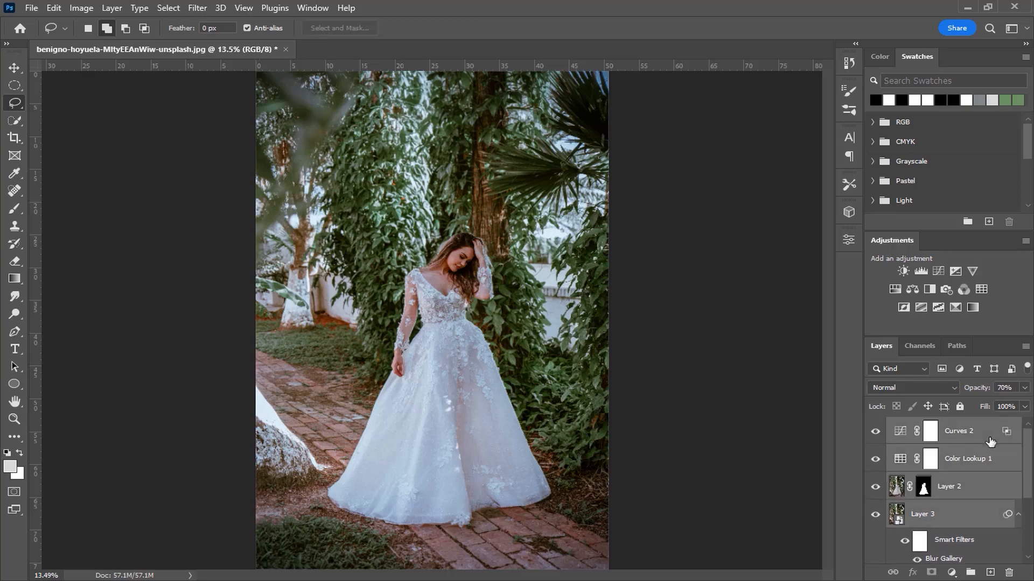
{"action": "left_click", "coordinate": [971, 573]}
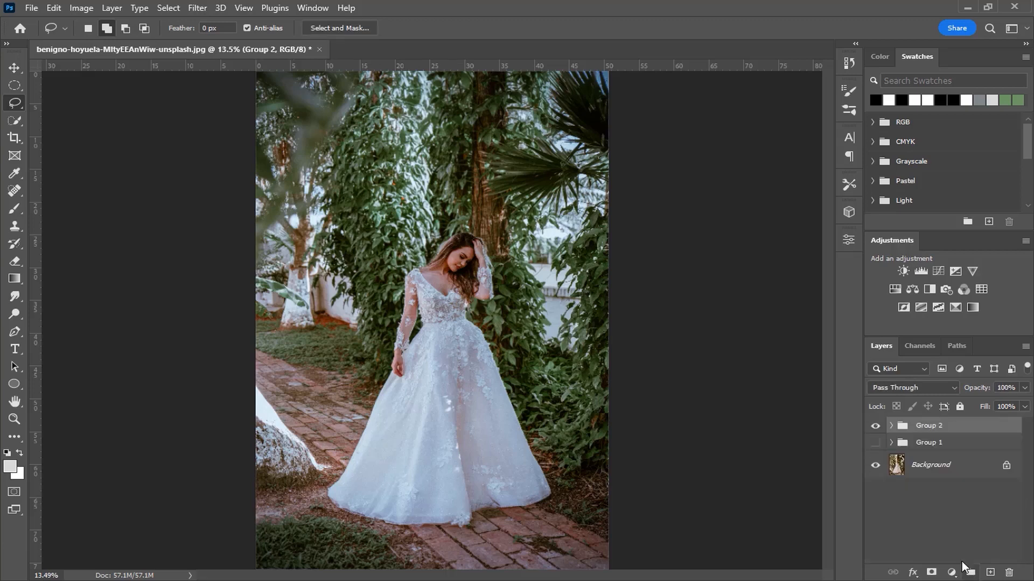
- Compare the photo with and without the new layer group's edits, both in full view and closer on the bride
{"action": "left_click", "coordinate": [876, 427]}
{"action": "left_click", "coordinate": [876, 427]}
{"action": "left_click", "coordinate": [877, 429]}
{"action": "left_click", "coordinate": [876, 429]}
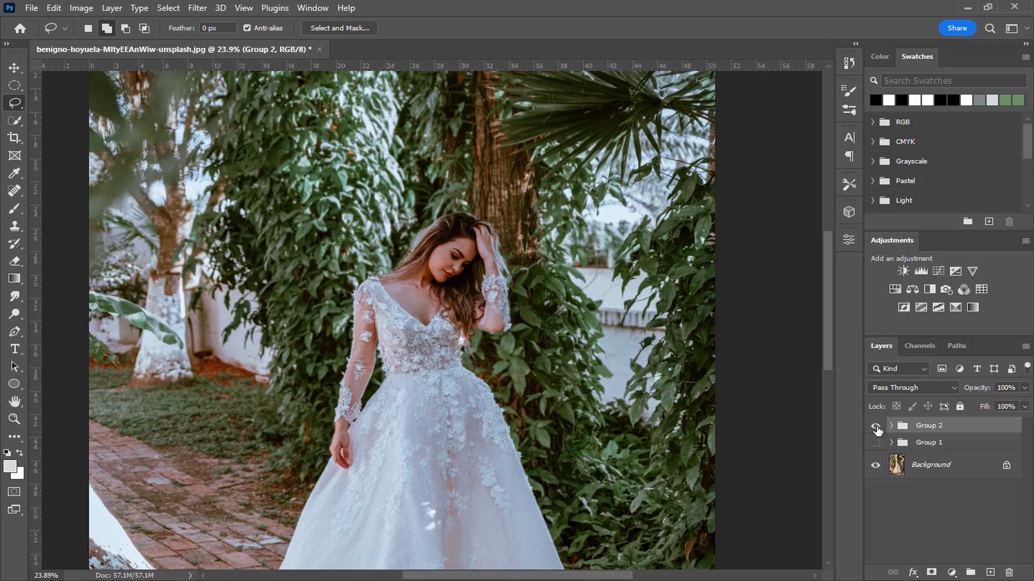
{"action": "left_click", "coordinate": [876, 427]}
{"action": "left_click", "coordinate": [877, 429]}
{"action": "key", "text": "ctrl+0"}
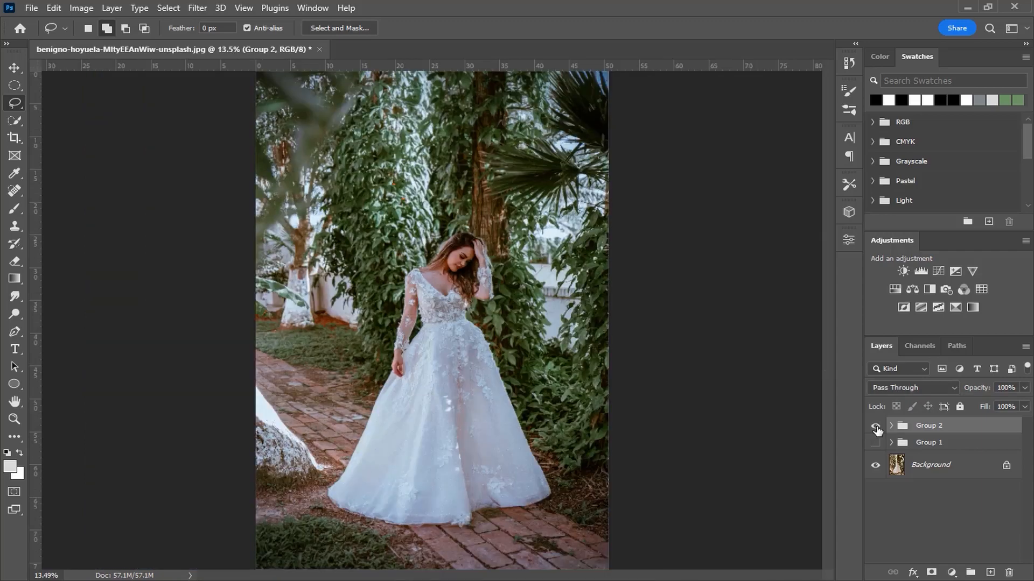